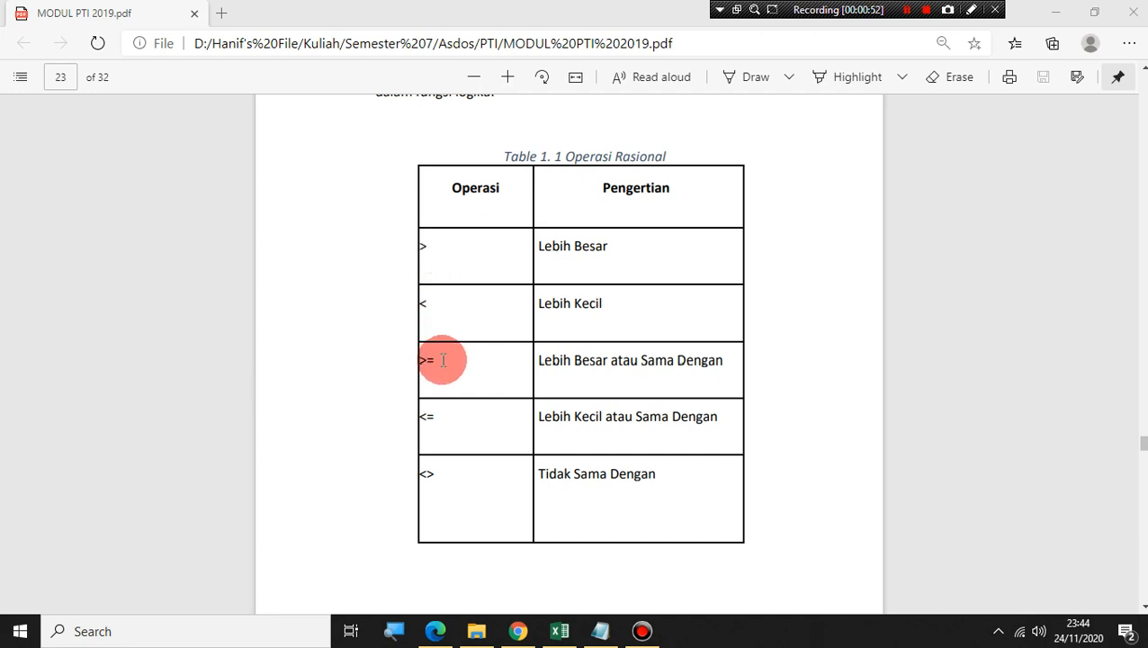
- Review the relational operators in Table 1.1 of the PDF module, including the <> (Tidak Sama Dengan) entry
scroll(442, 360, "down", 1)
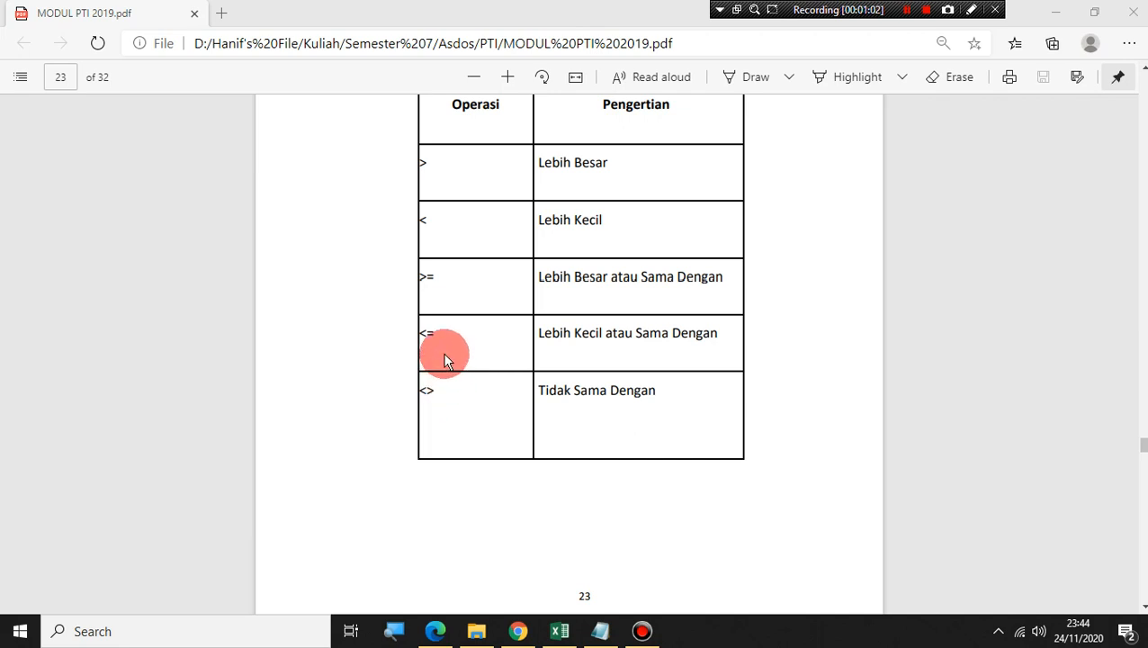
left_click_drag(441, 388, 419, 391)
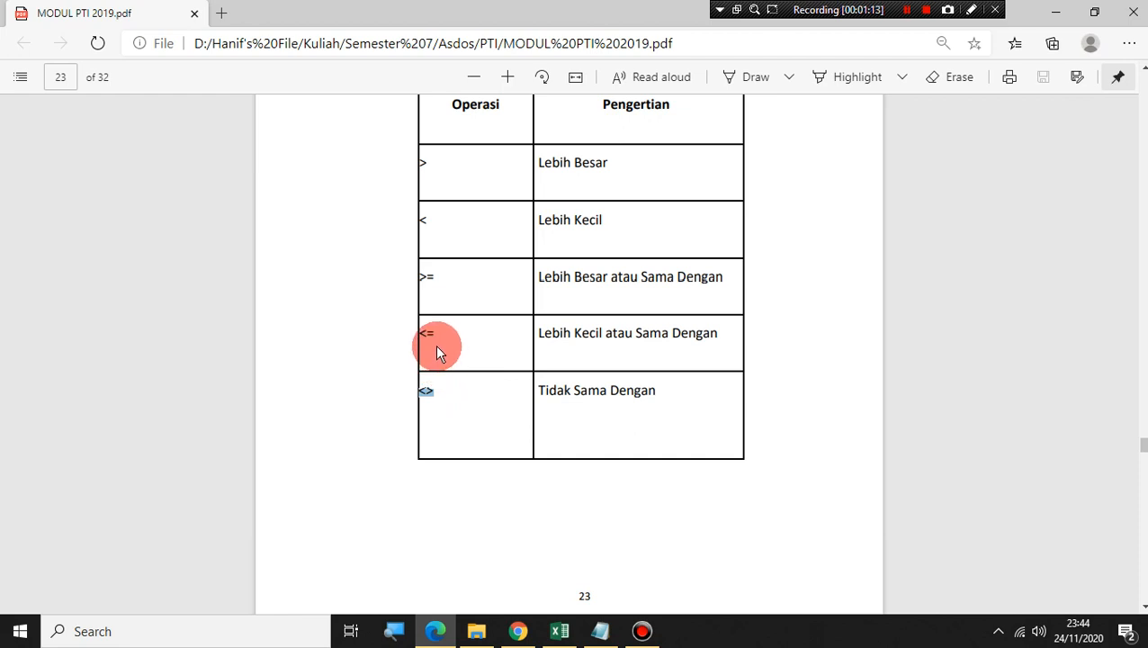
left_click(471, 404)
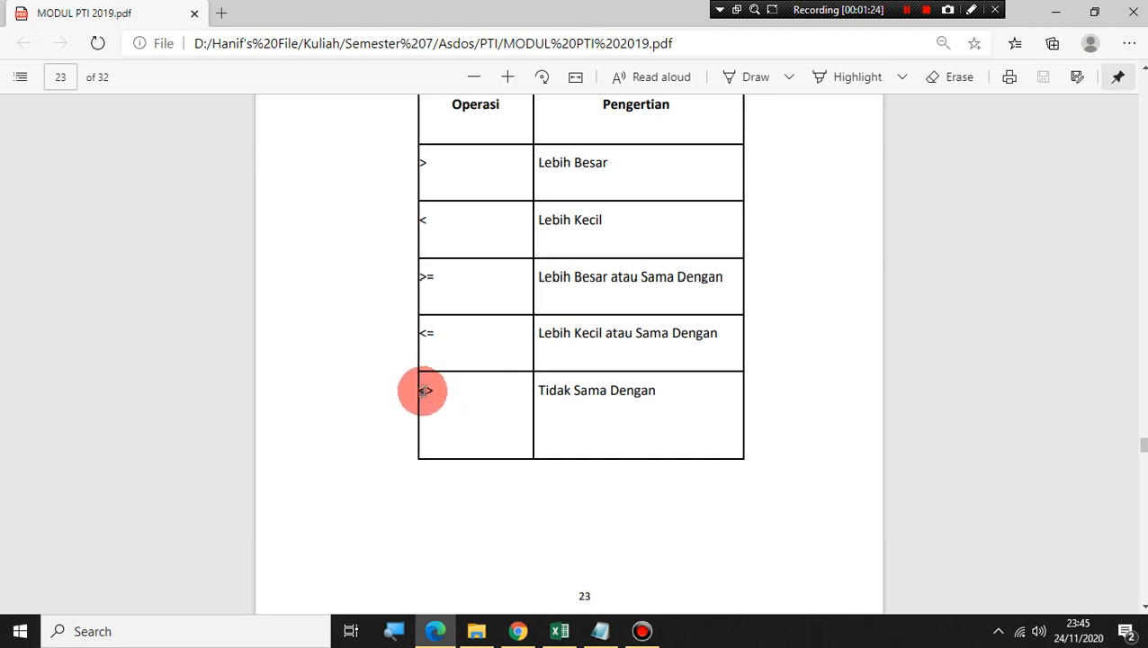
left_click_drag(419, 388, 436, 389)
left_click(577, 396)
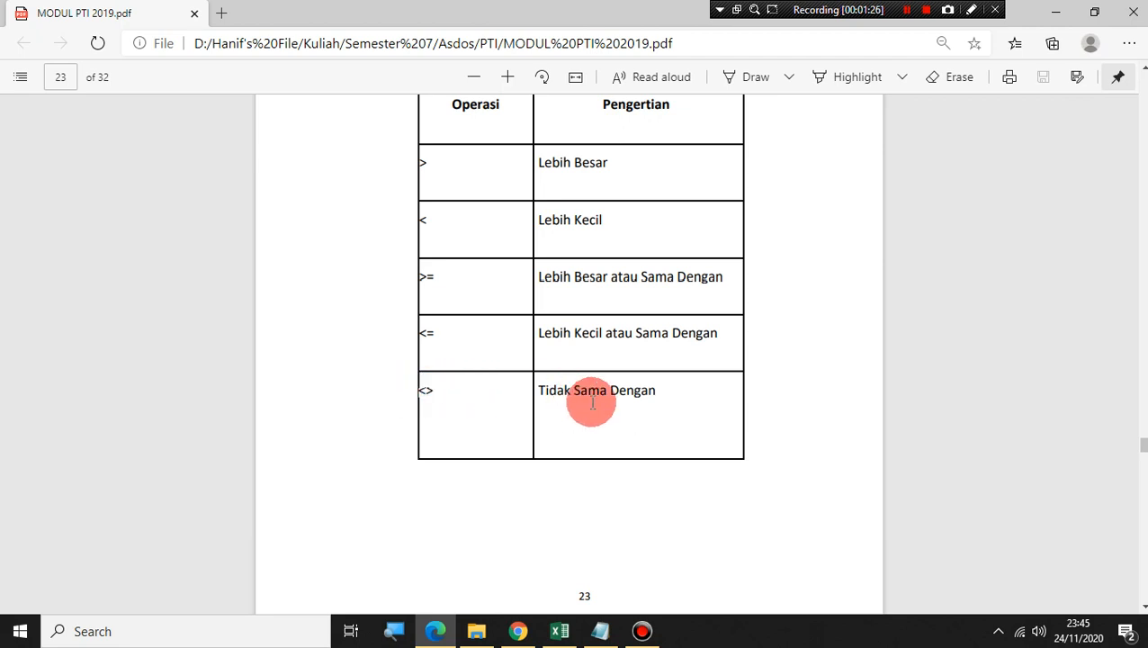
scroll(577, 395, "down", 3)
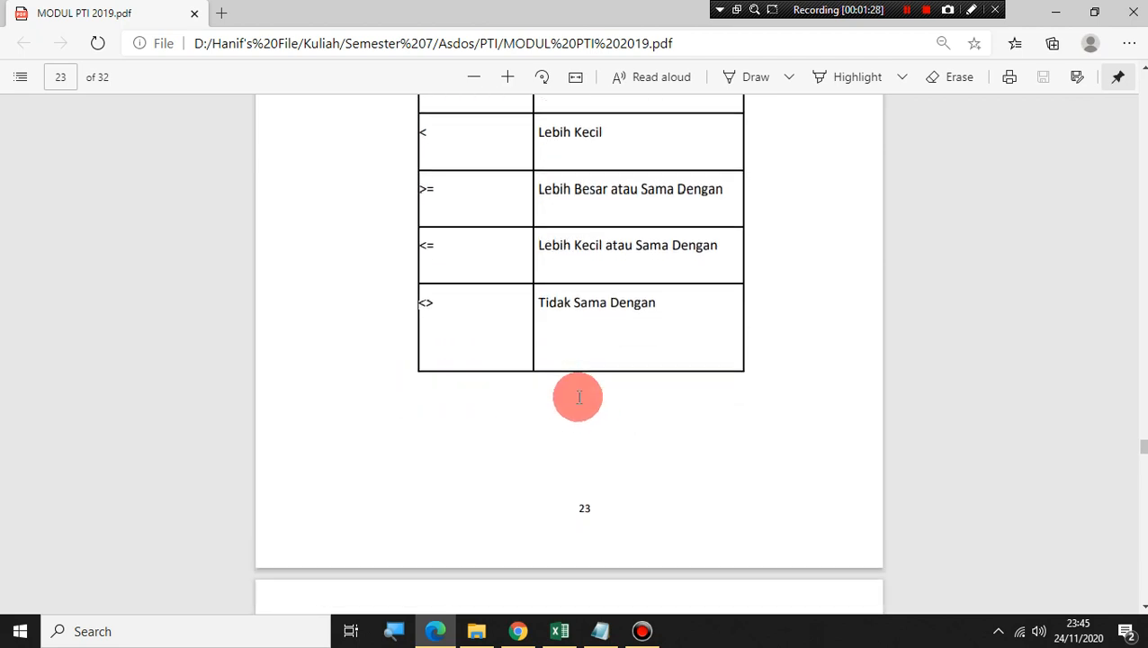
scroll(571, 369, "up", 2)
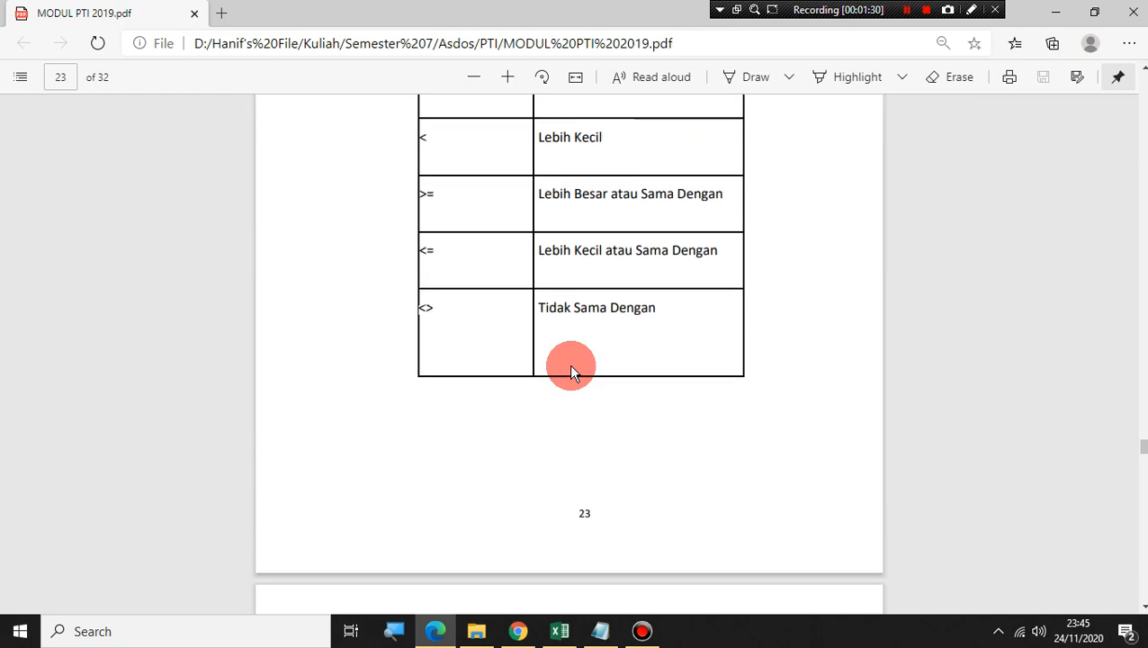
- Read the NOT and AND function descriptions and syntax in Table 1.2 Fungsi Logika on page 24
scroll(571, 369, "down", 4)
scroll(571, 369, "down", 2)
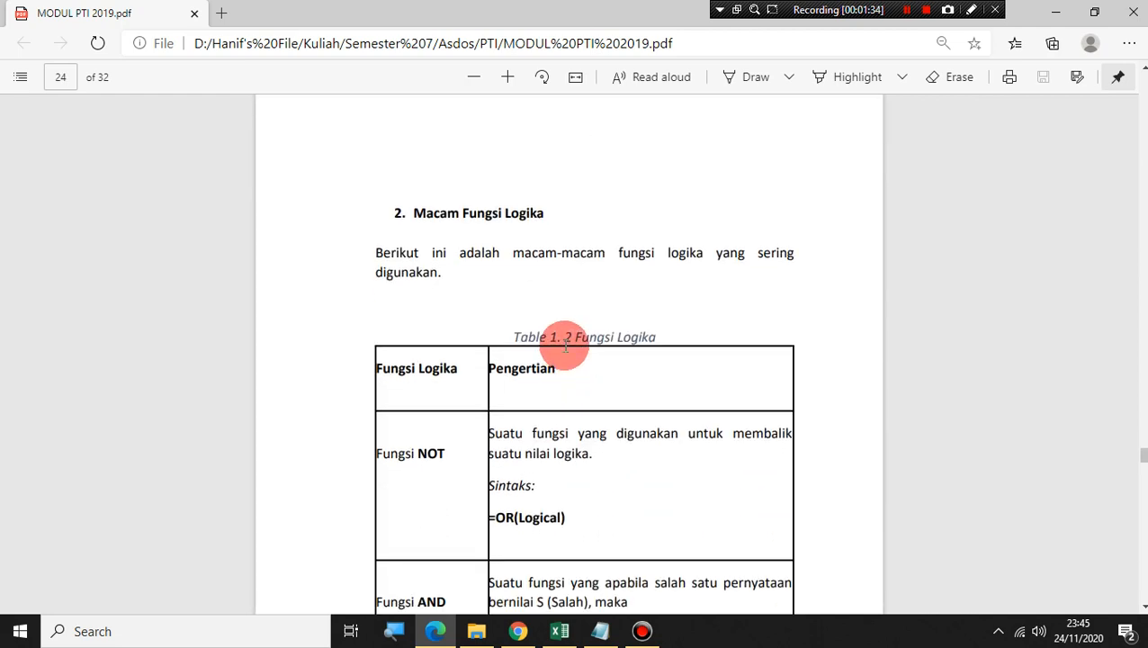
scroll(565, 347, "down", 2)
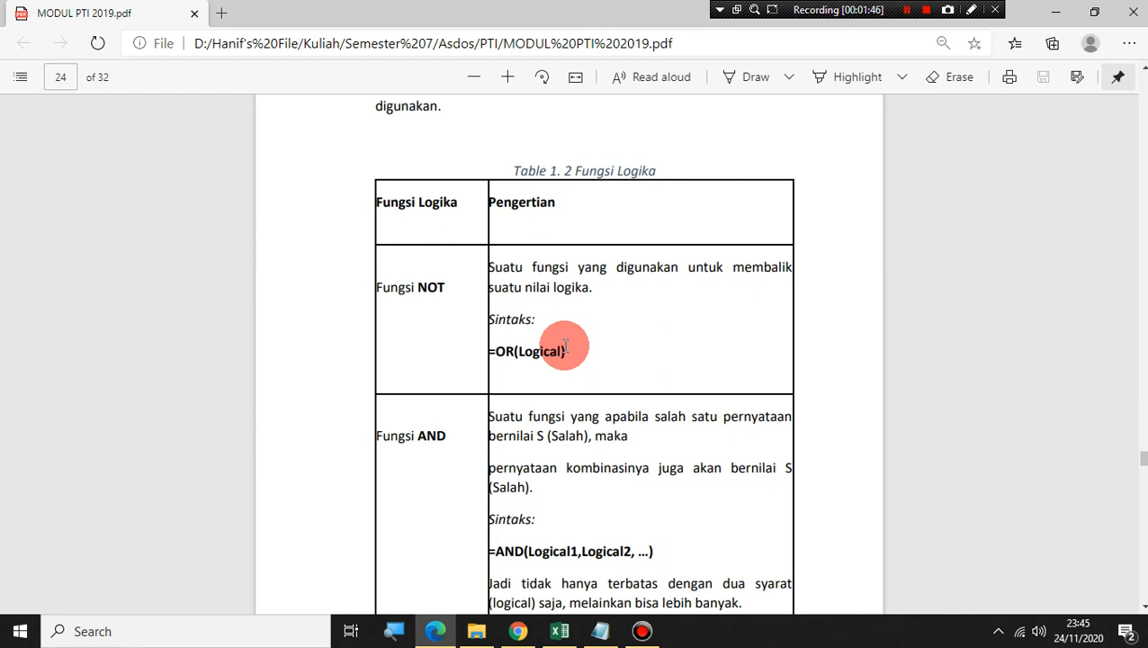
scroll(565, 345, "up", 1)
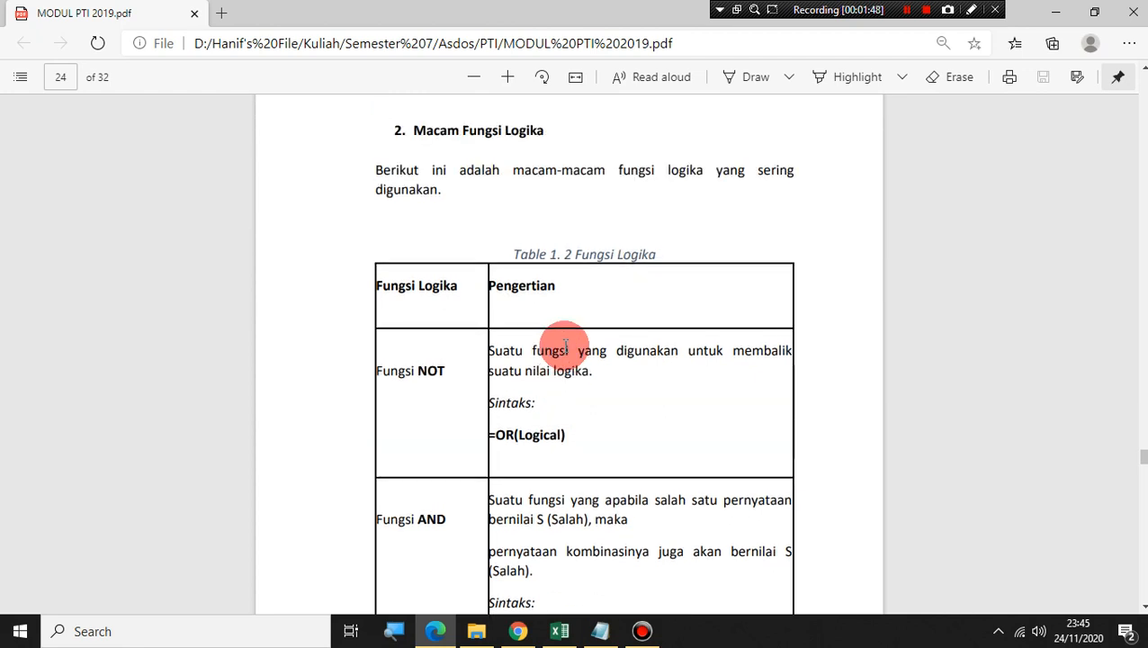
scroll(565, 345, "down", 1)
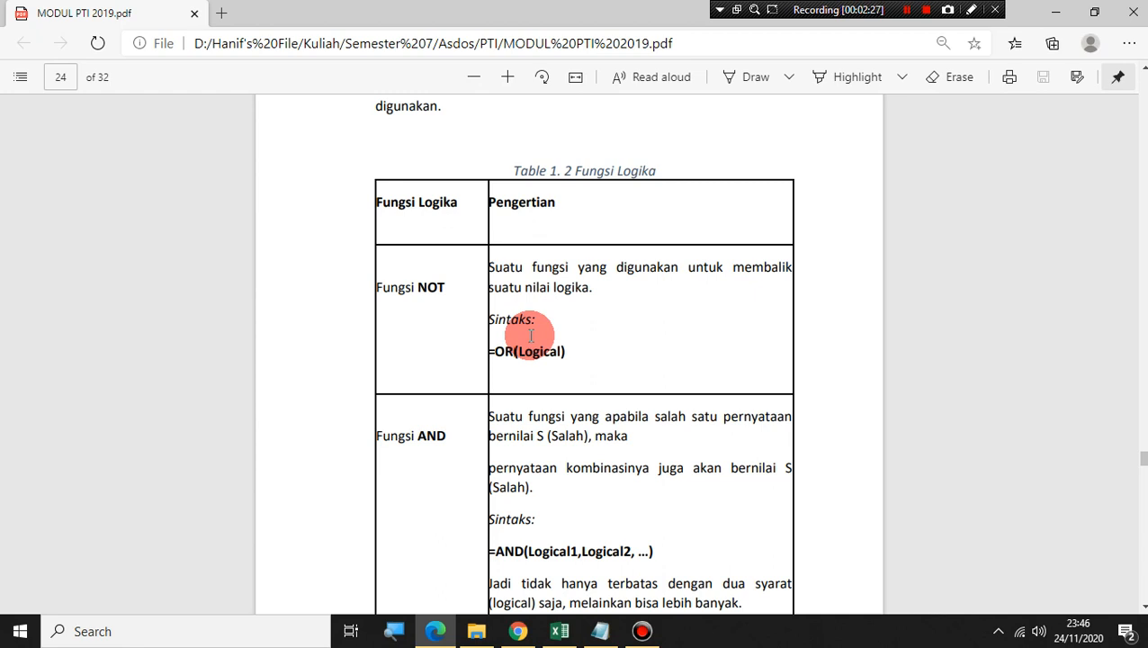
scroll(527, 319, "down", 4)
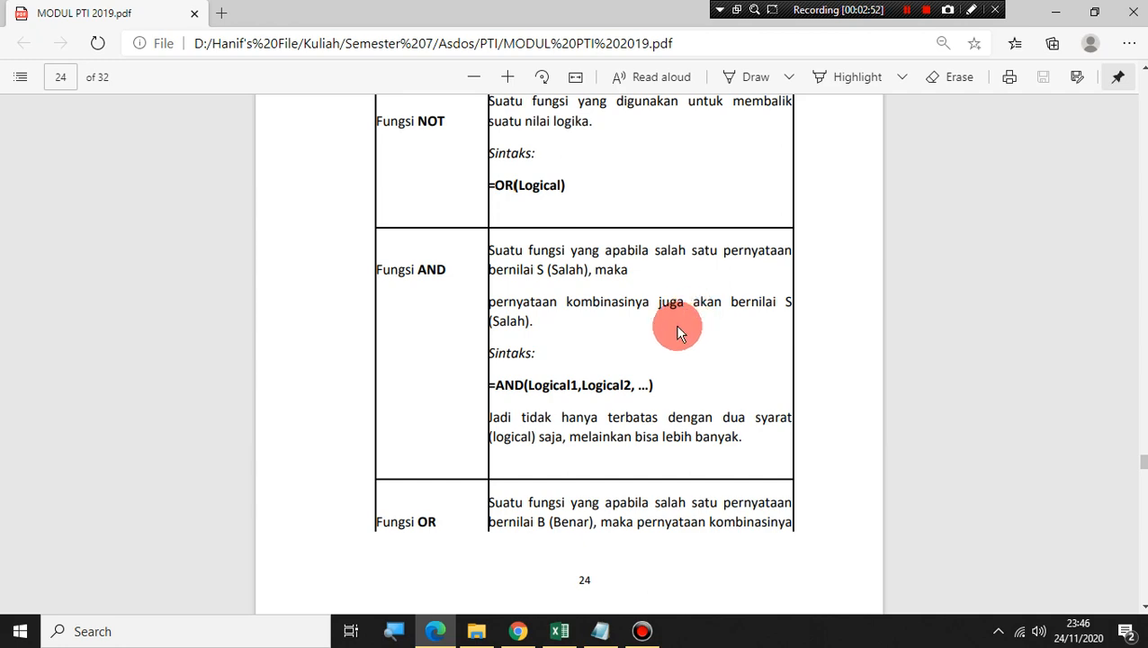
- Switch to the materi excel.xlsx workbook in Excel and examine the first row of the LOGIKA AND truth table on sheet materi2
left_click(565, 626)
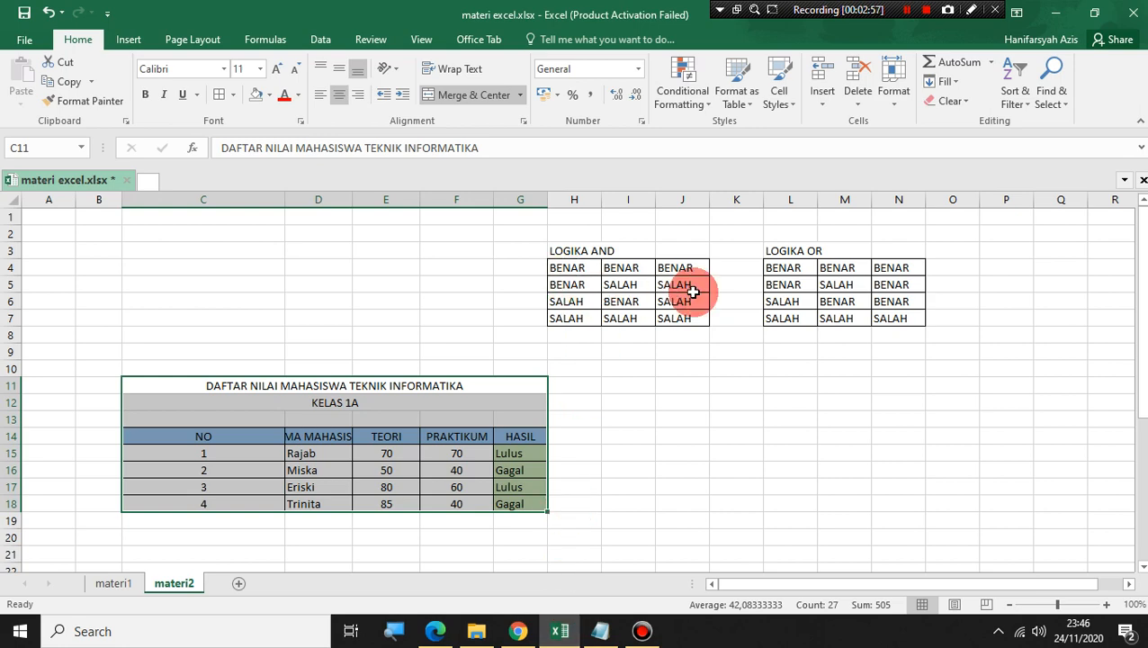
scroll(693, 287, "up", 4, "ctrl")
scroll(710, 286, "up", 2, "ctrl")
scroll(964, 349, "up", 1)
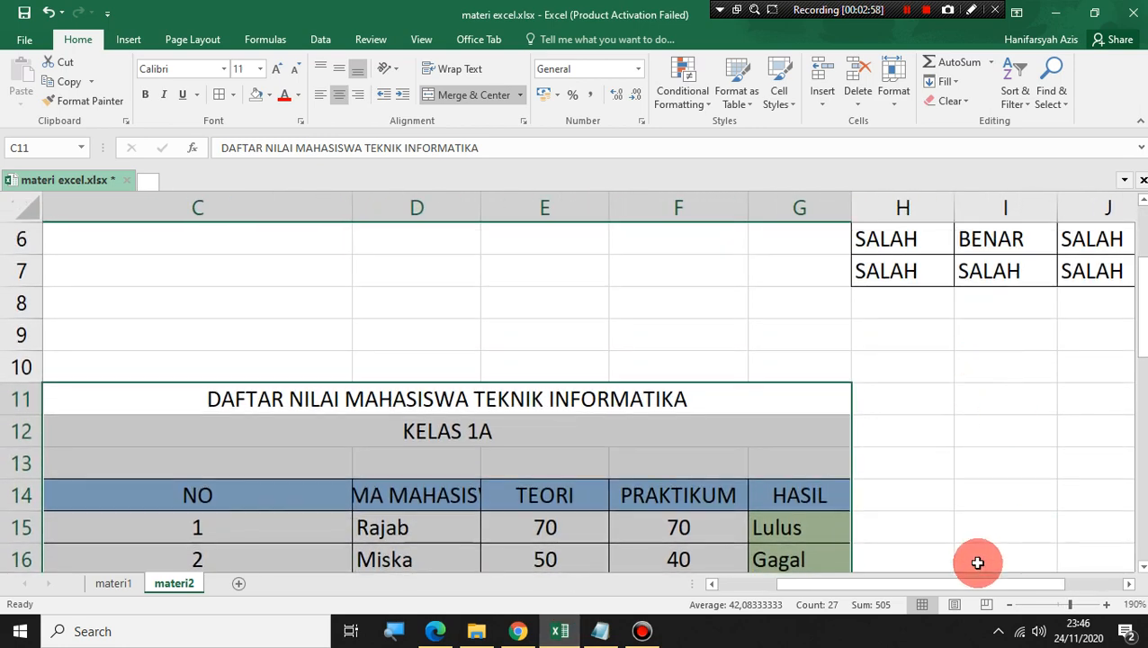
left_click_drag(957, 583, 1009, 583)
scroll(941, 503, "up", 2)
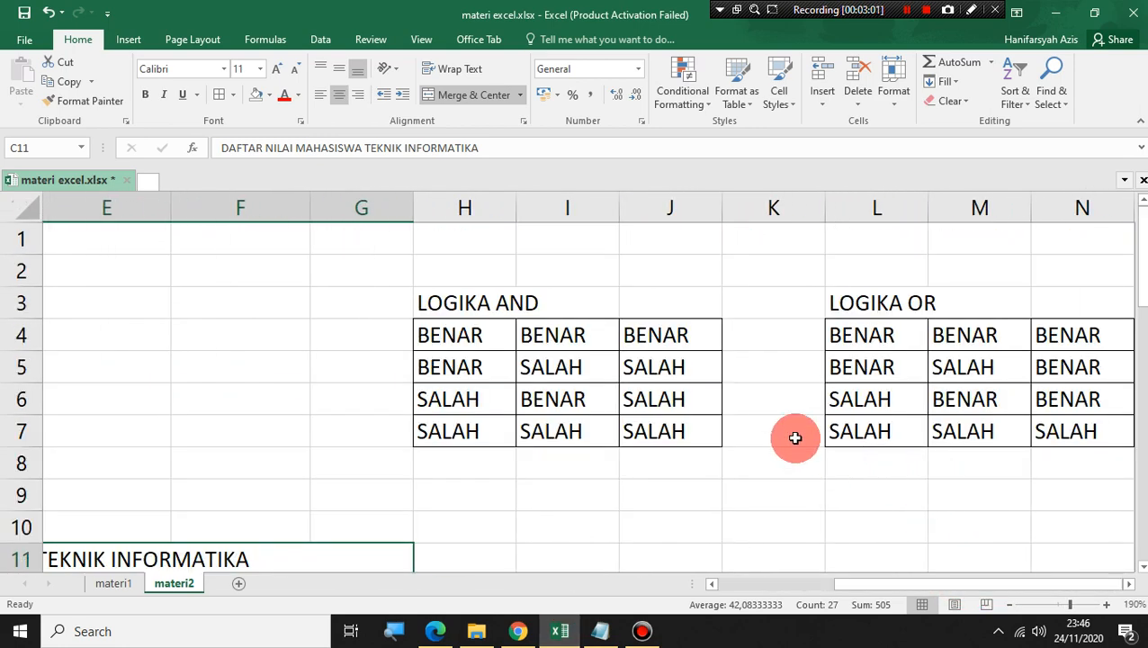
left_click(471, 333)
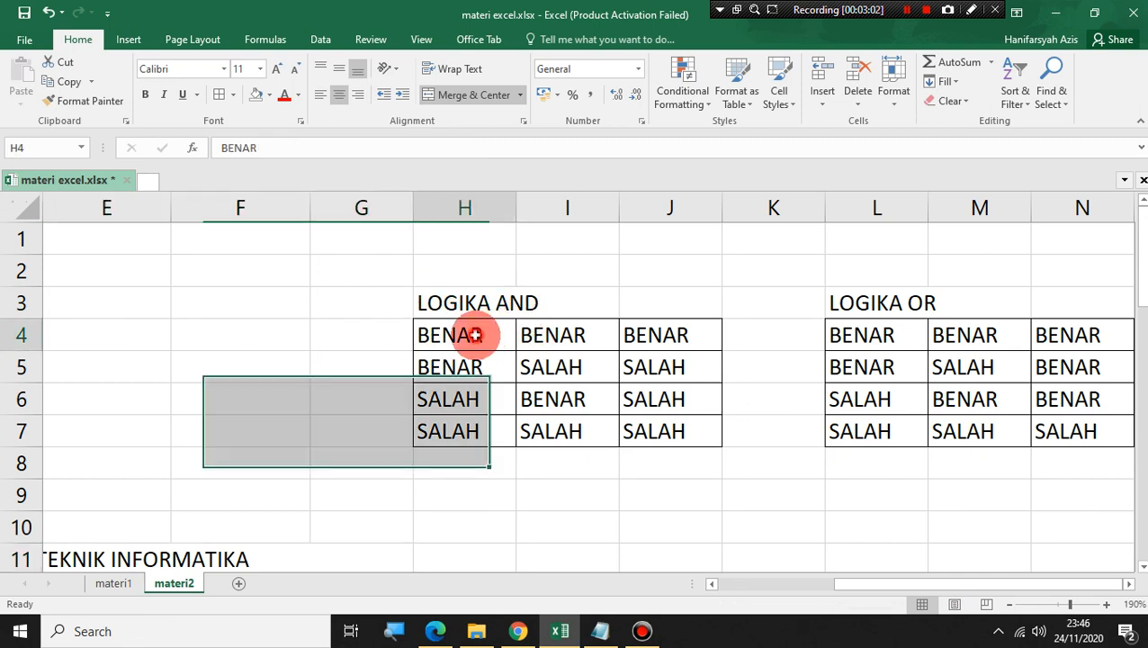
left_click(535, 335)
left_click(497, 340)
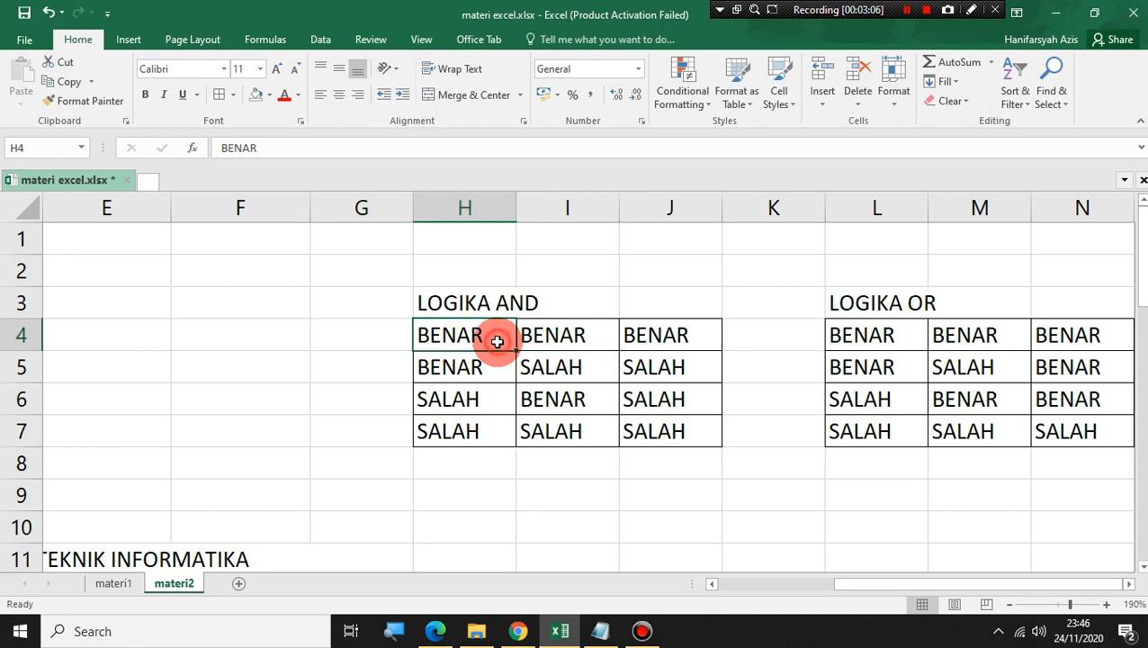
left_click(530, 333)
left_click(495, 336)
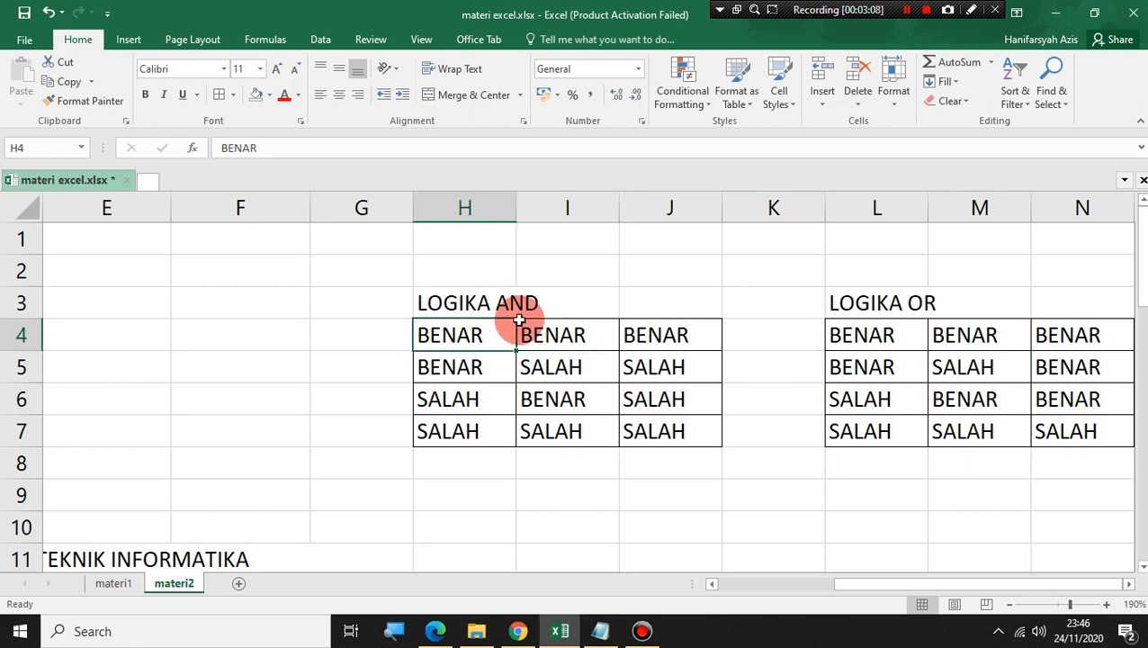
left_click(571, 335)
- Enter the heading "Hasil" in cell J3 above the result column of the LOGIKA AND table
left_click(653, 310)
type("Hasil")
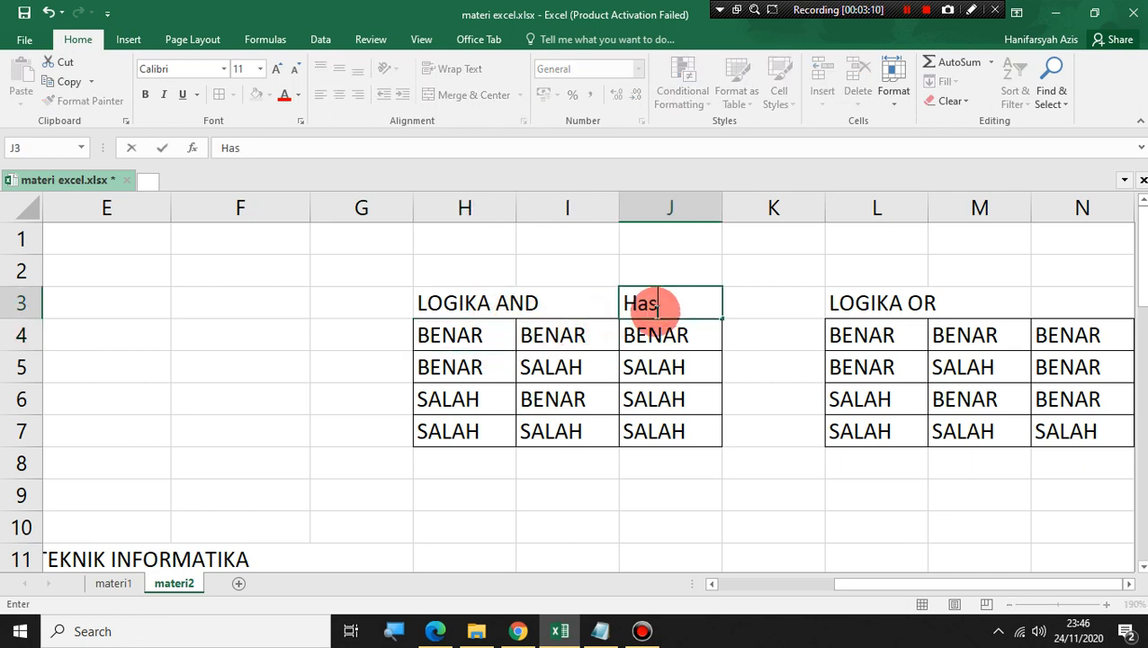
left_click(771, 295)
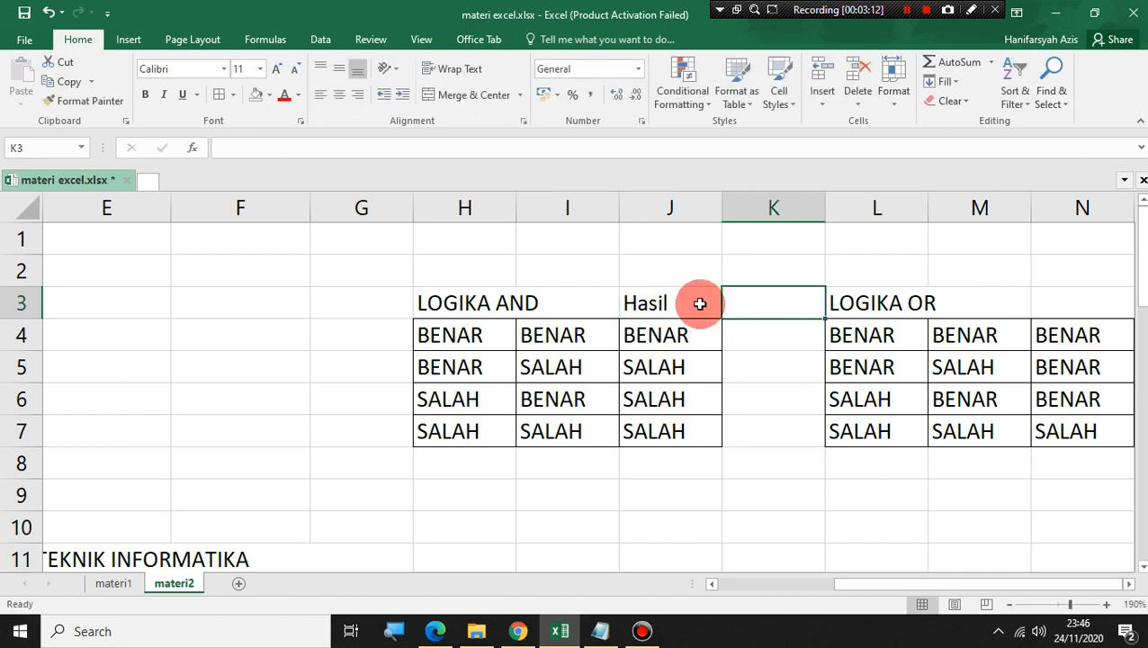
- Fill the Hasil column, cells J3:J7, with light green
left_click_drag(698, 303, 679, 431)
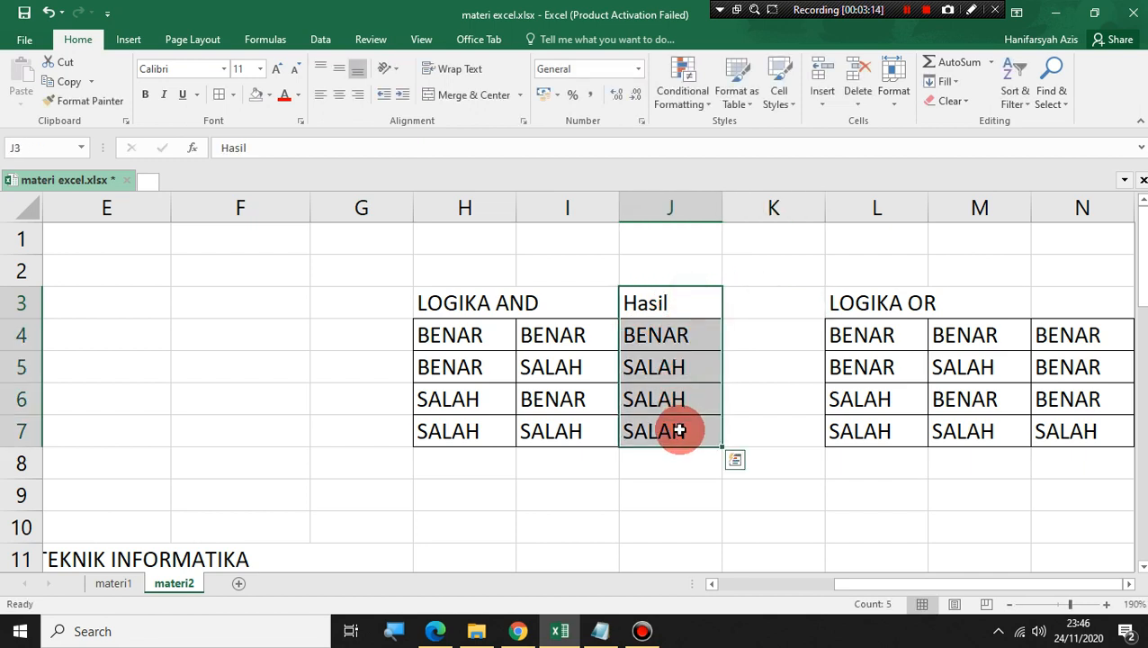
left_click(269, 94)
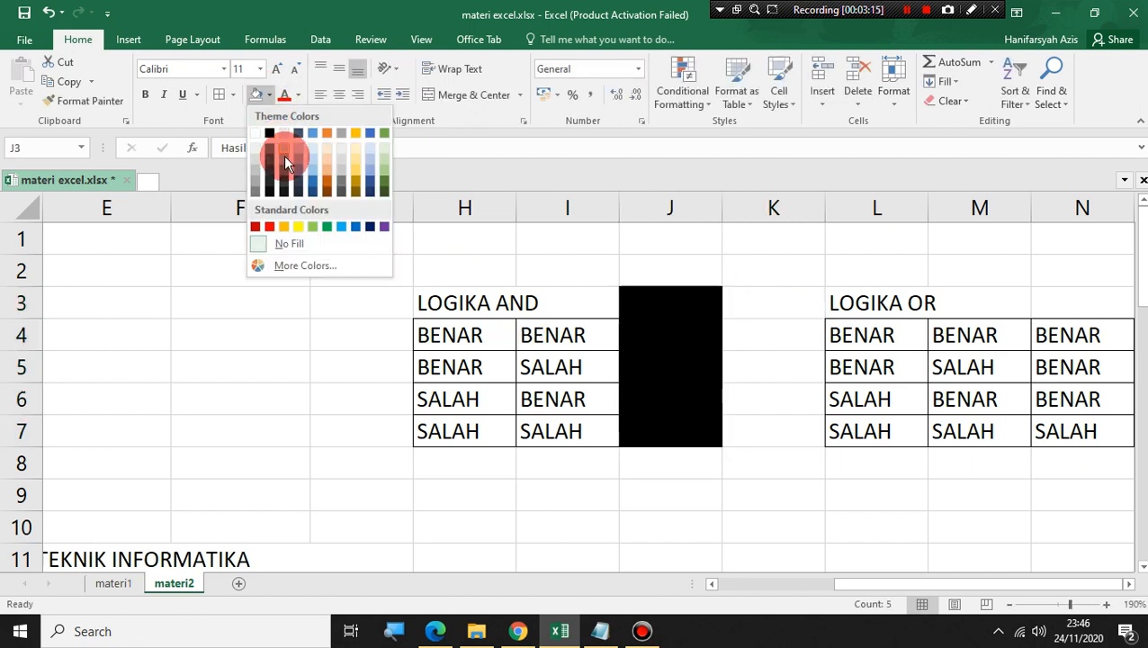
left_click(381, 158)
left_click(787, 255)
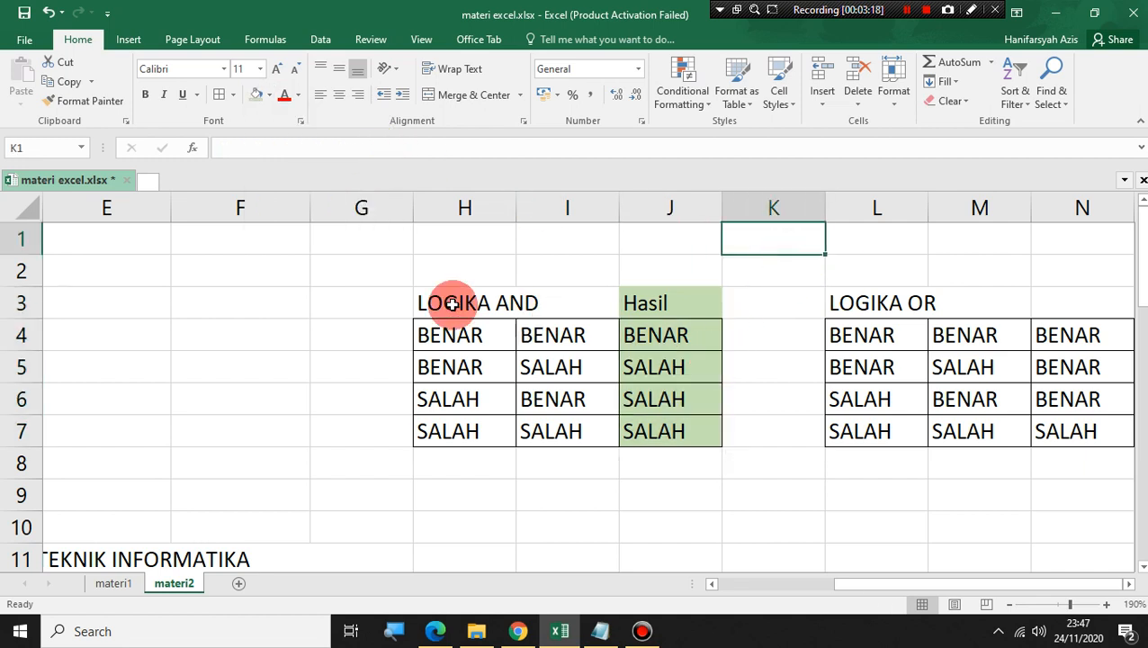
- Move the LOGIKA AND title up one row to cell H2 to free the row above the table's input columns
left_click(438, 333)
left_click_drag(444, 397, 448, 430)
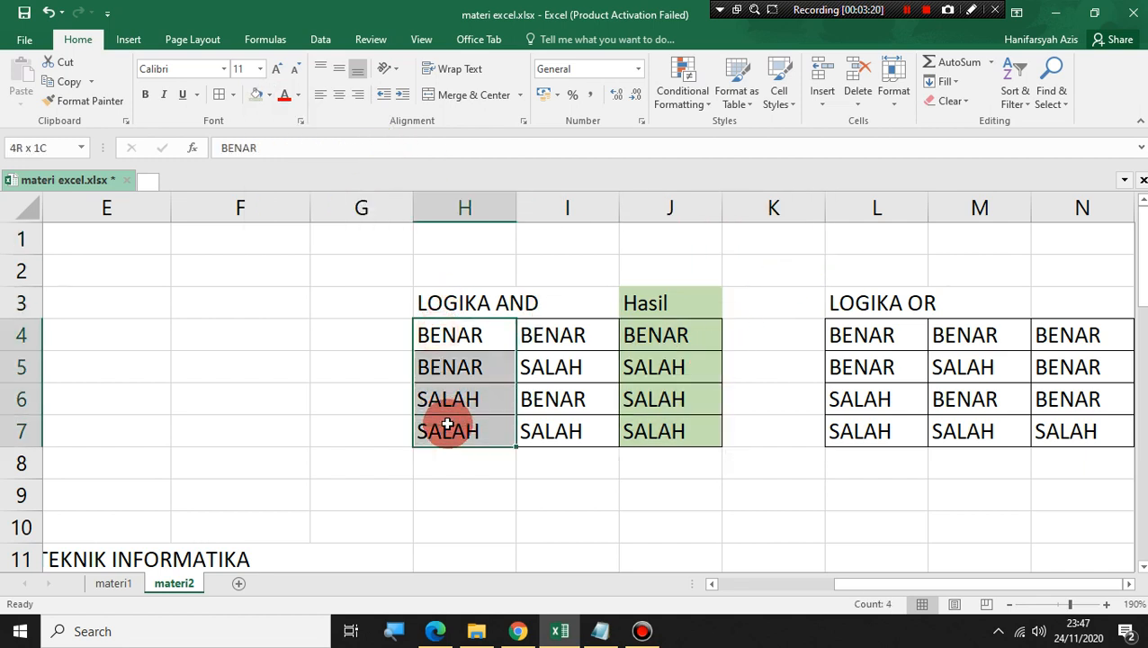
left_click_drag(569, 324, 585, 417)
left_click(526, 271)
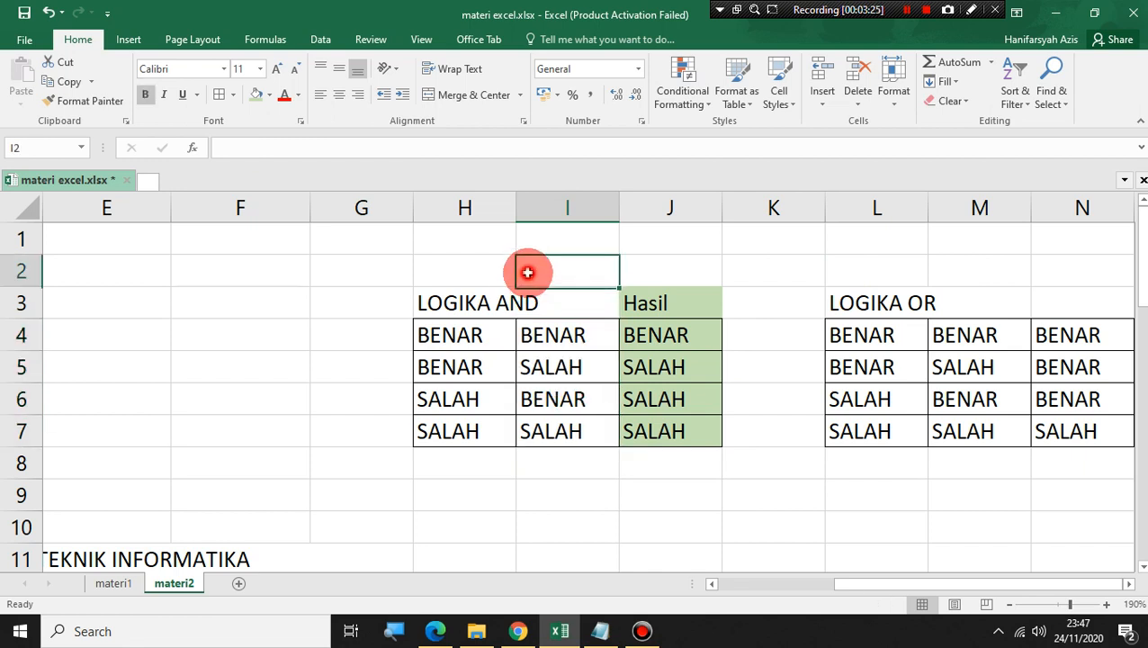
left_click(490, 299)
left_click_drag(478, 297, 474, 274)
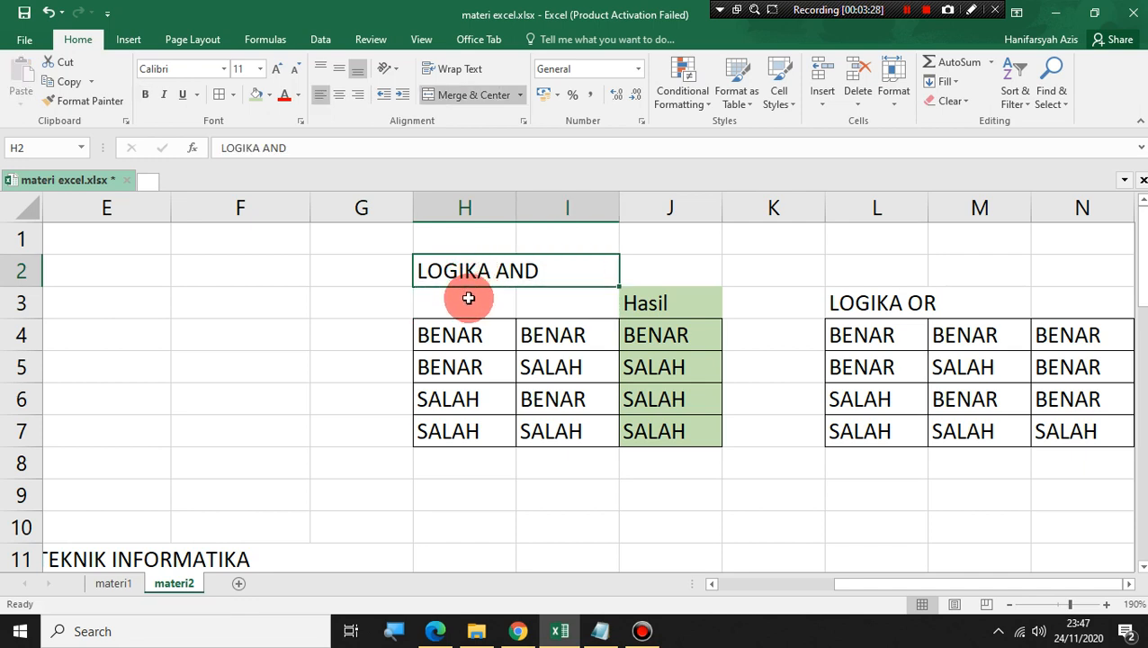
- Enter the column headings "P1" in H3 and "P2" in I3 of the LOGIKA AND table
left_click(469, 300)
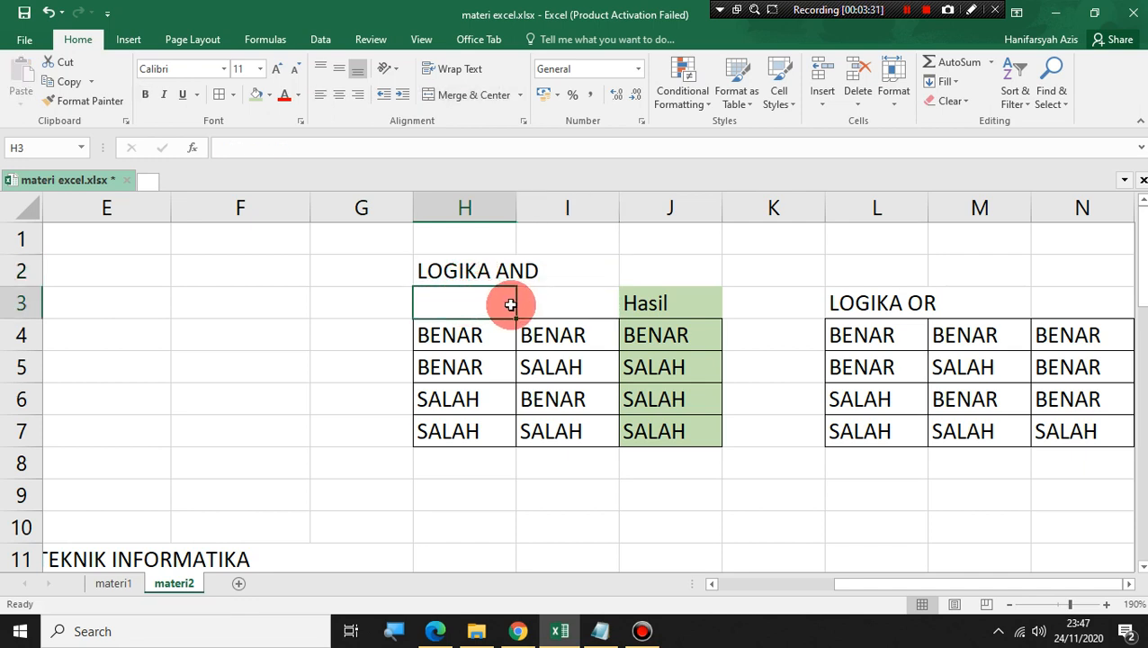
type("PR")
key("BackSpace")
type("1")
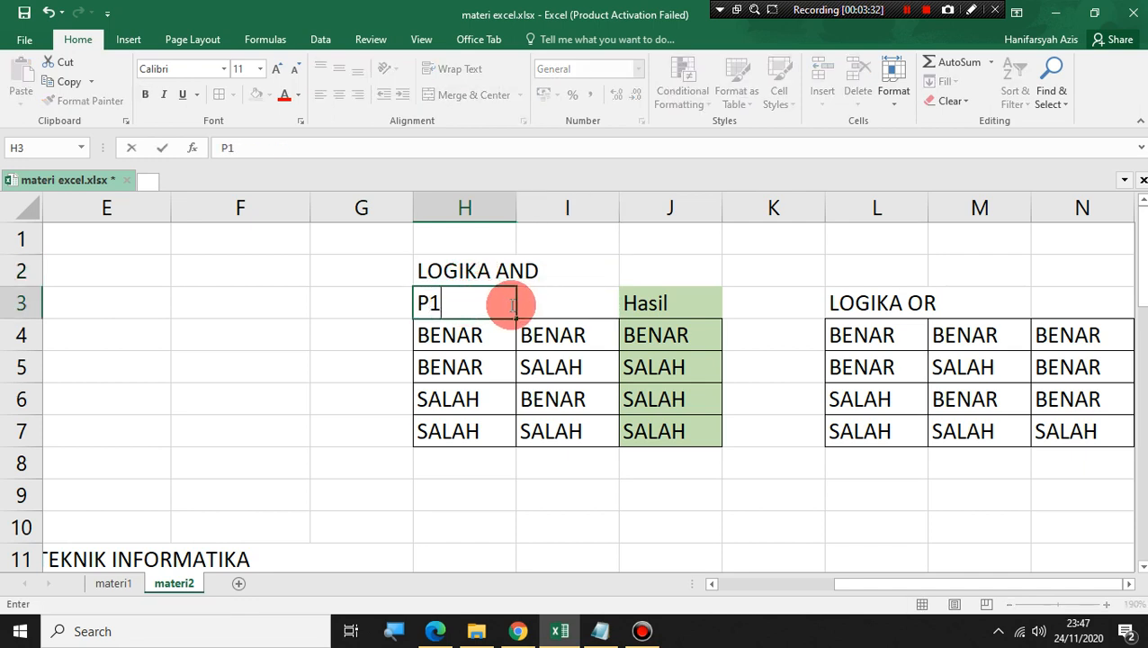
key("Tab")
type("P2")
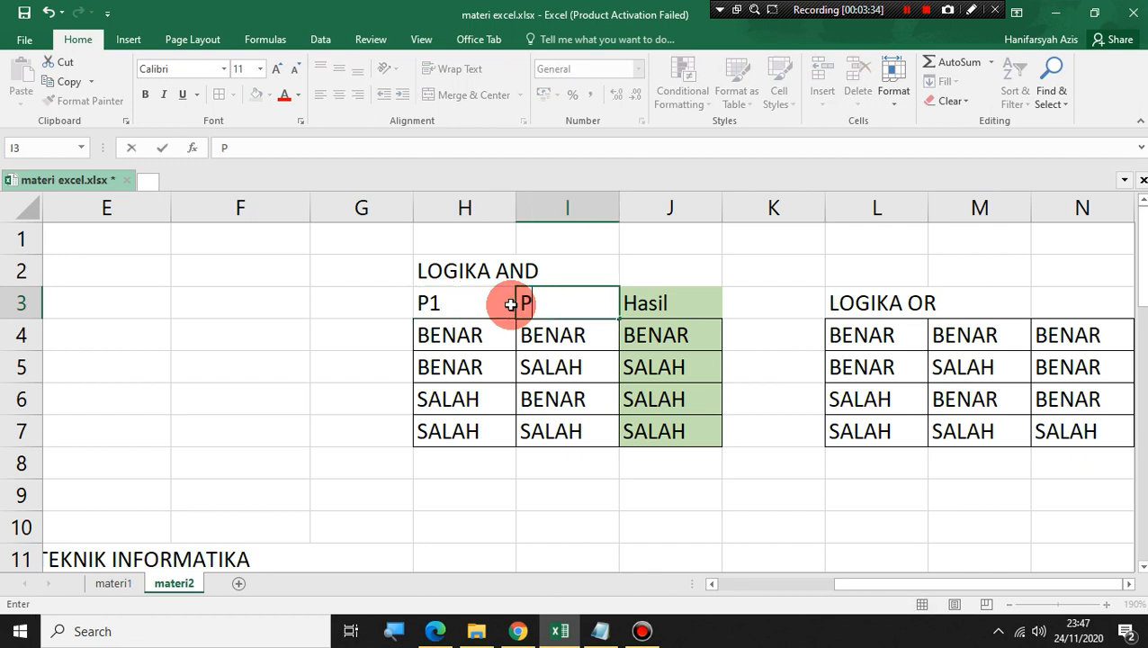
left_click(773, 292)
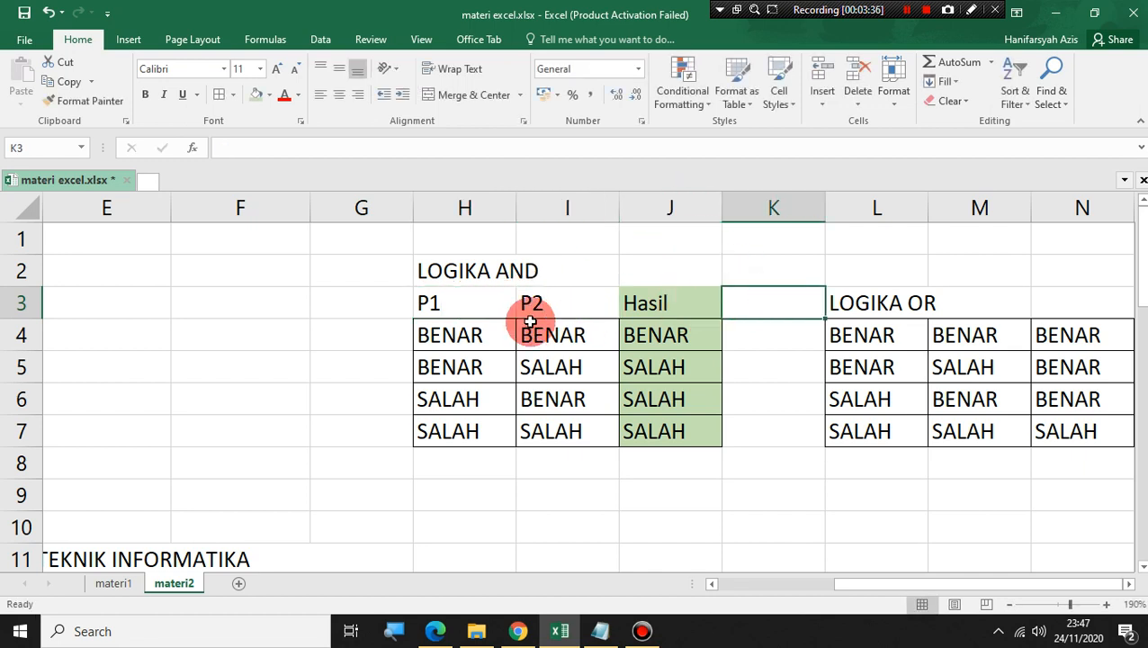
- Fill the LOGIKA AND heading cells P1, P2 and Hasil (H3:J3) with light blue
left_click_drag(448, 308, 531, 302)
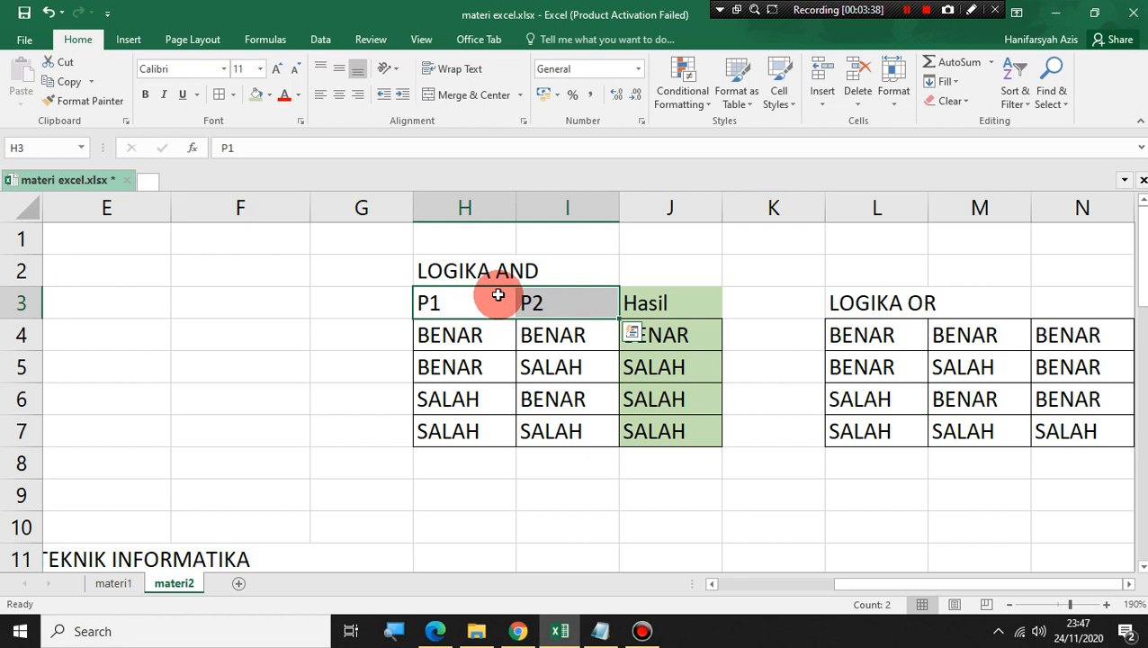
left_click(268, 95)
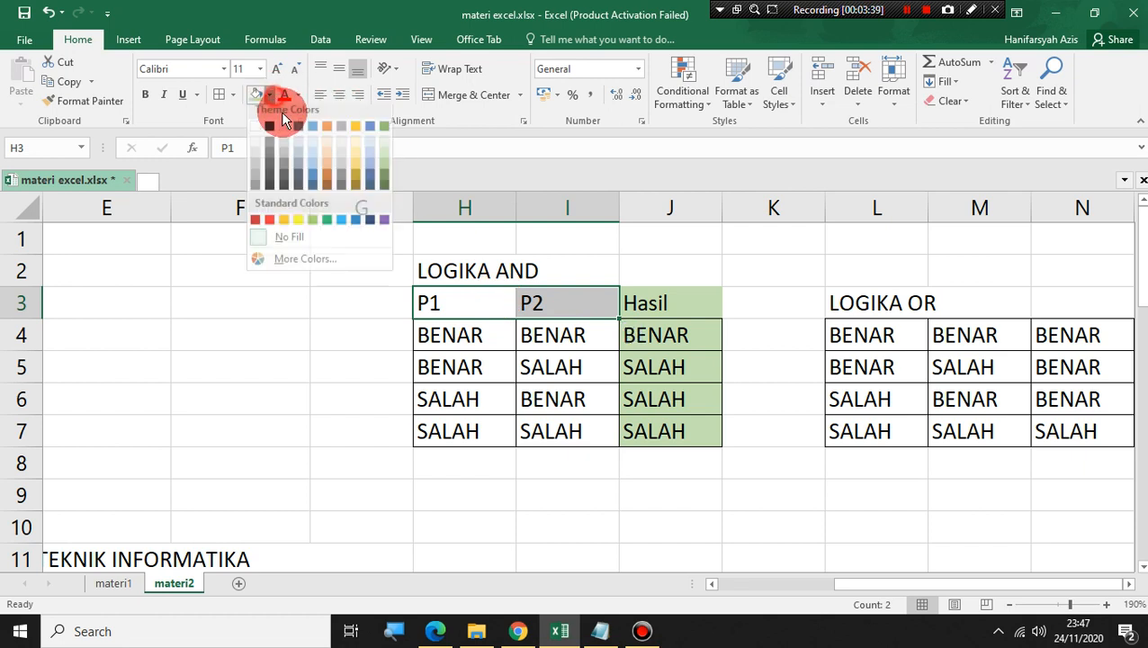
left_click(315, 171)
left_click(733, 229)
left_click(661, 302)
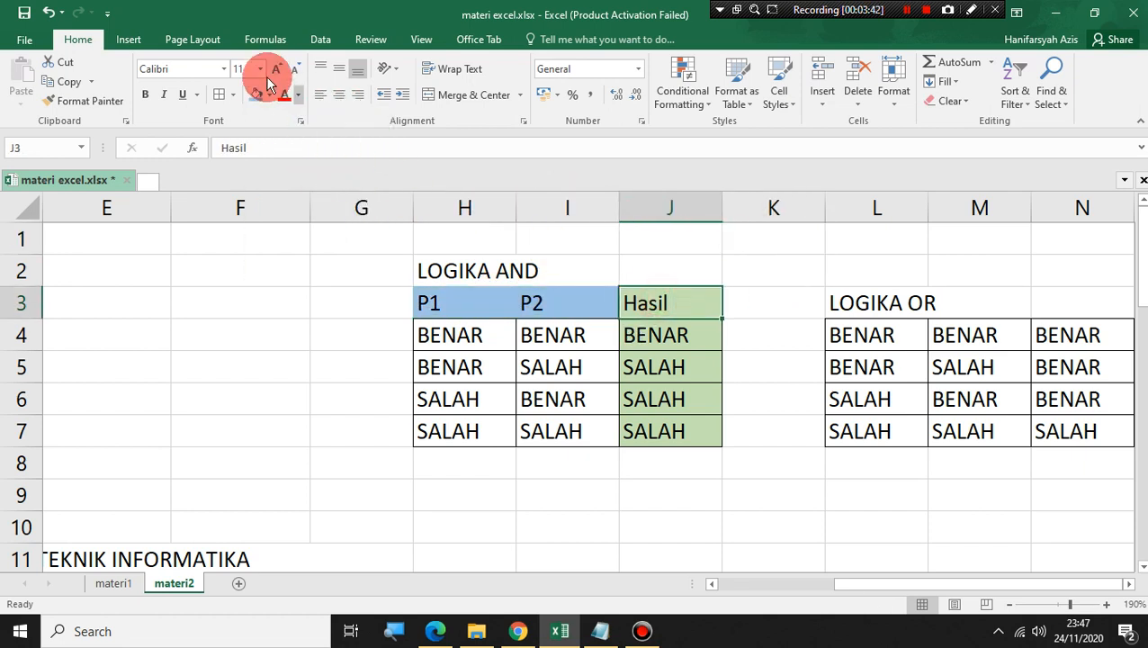
left_click(251, 94)
left_click_drag(720, 294, 745, 270)
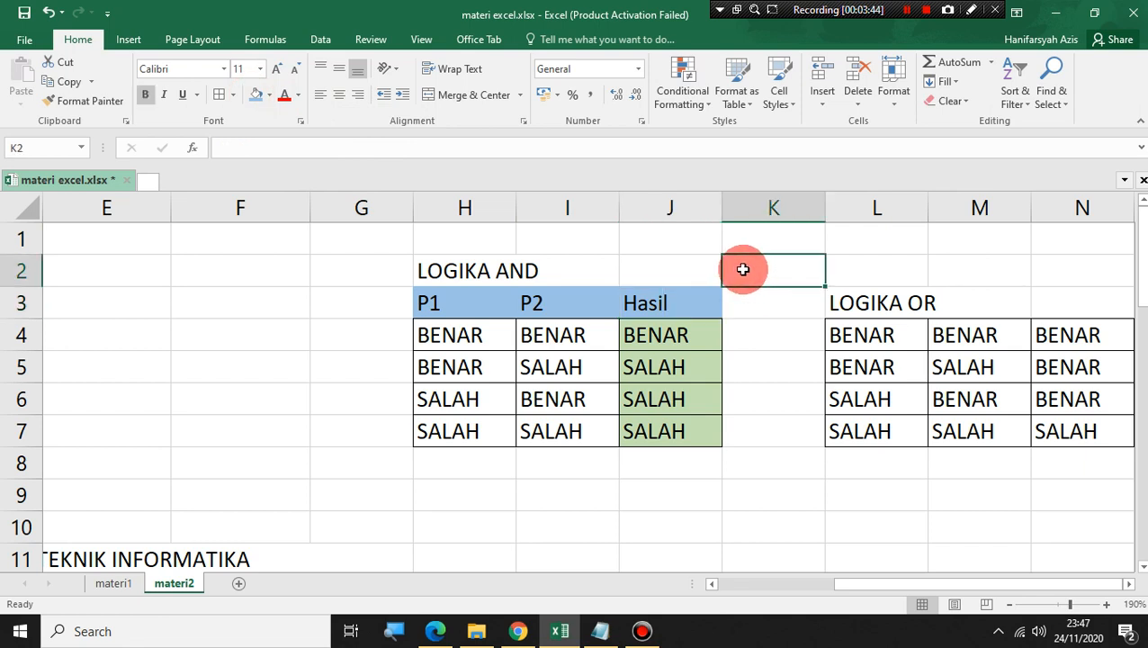
- Examine each row of the LOGIKA AND table, comparing the P1 and P2 inputs with the Hasil value
left_click(475, 334)
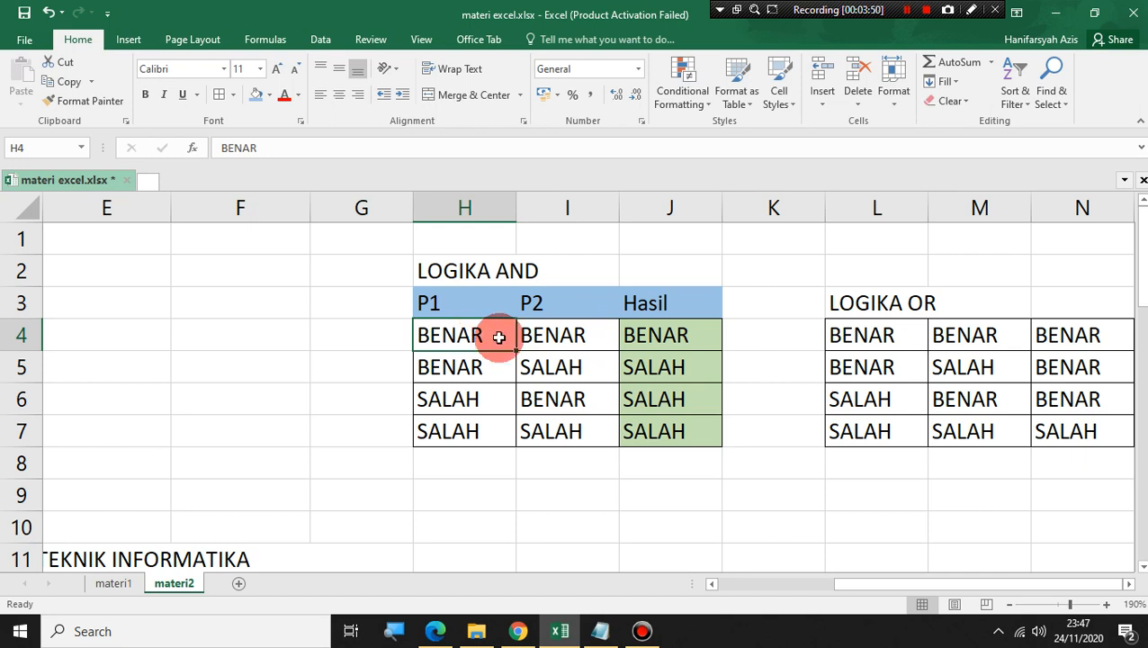
left_click(545, 335)
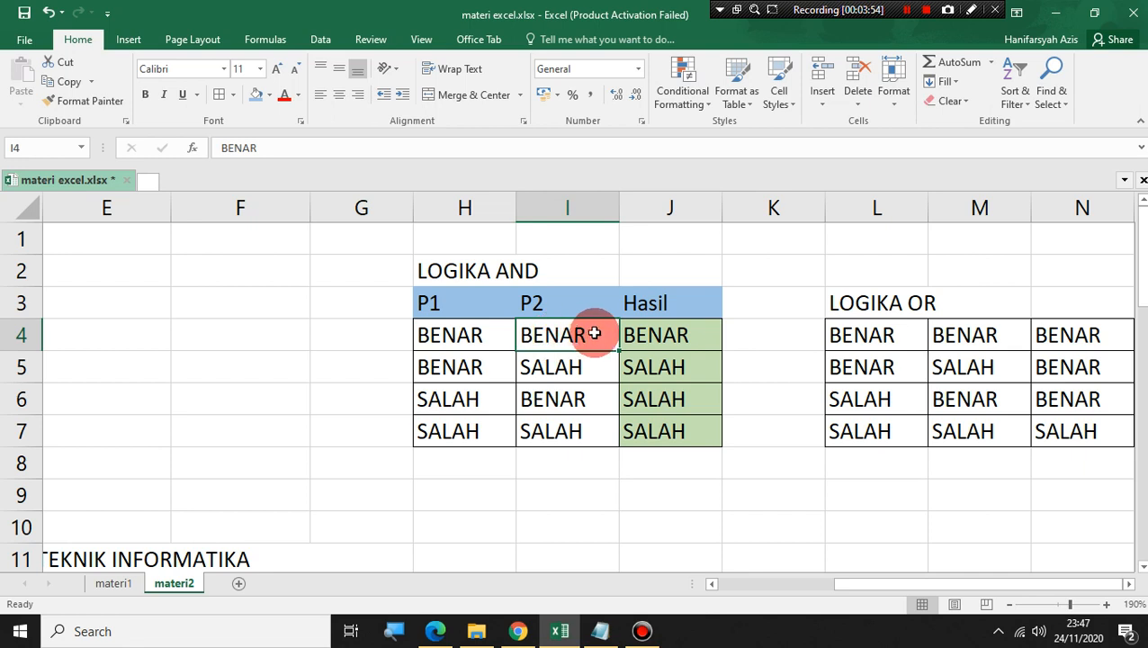
left_click(638, 335)
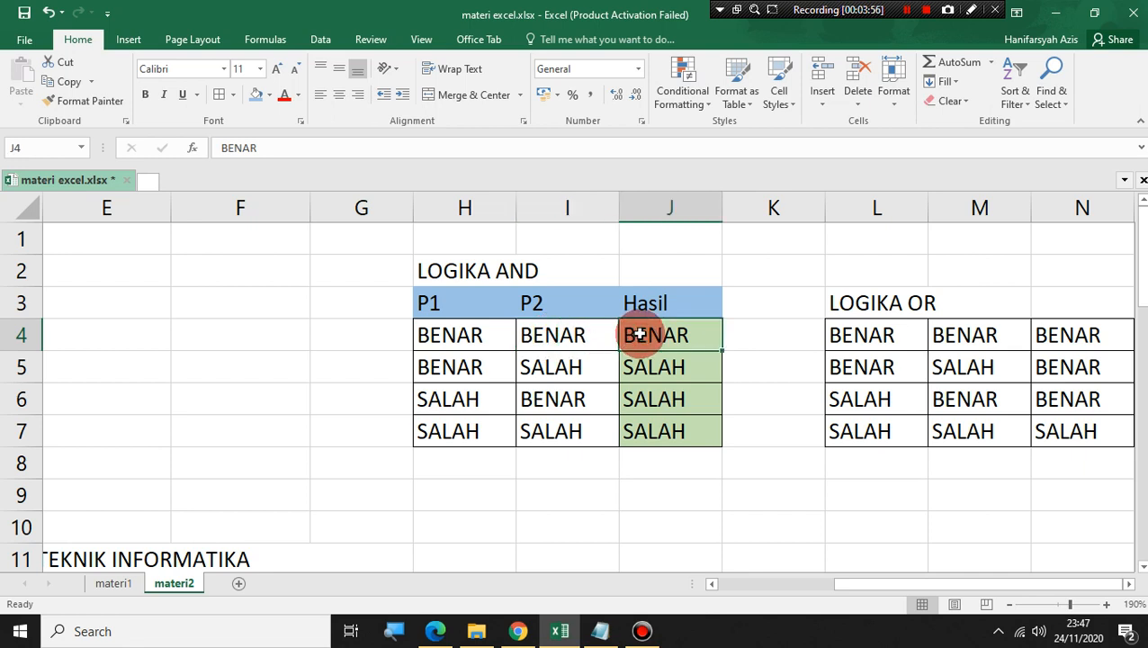
left_click(475, 359)
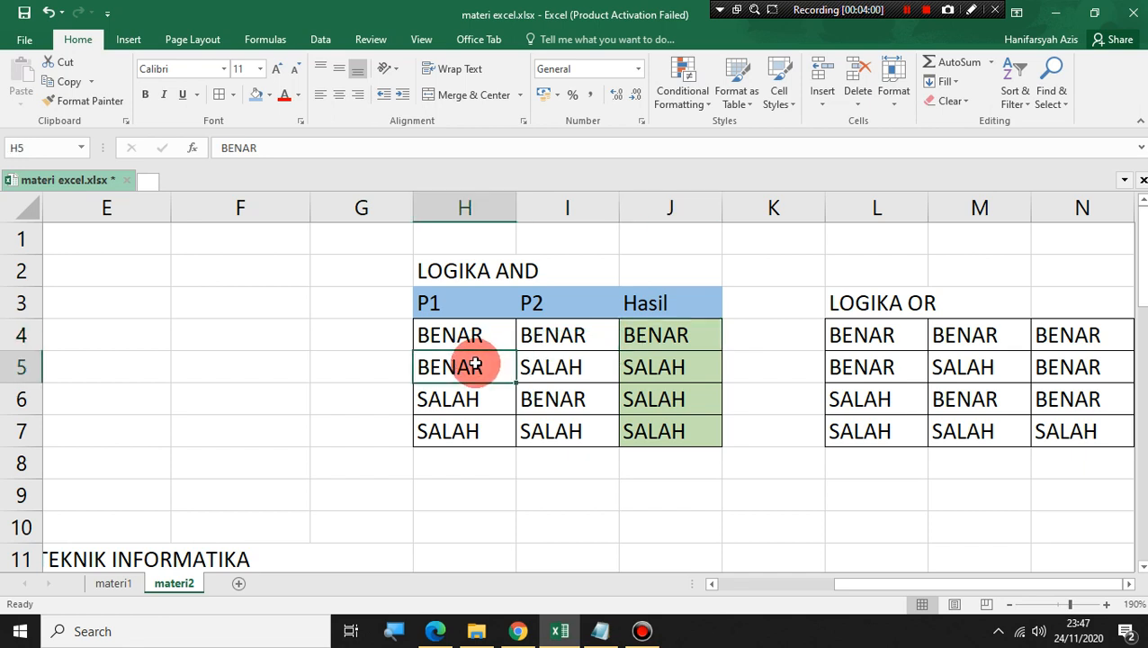
left_click(569, 367)
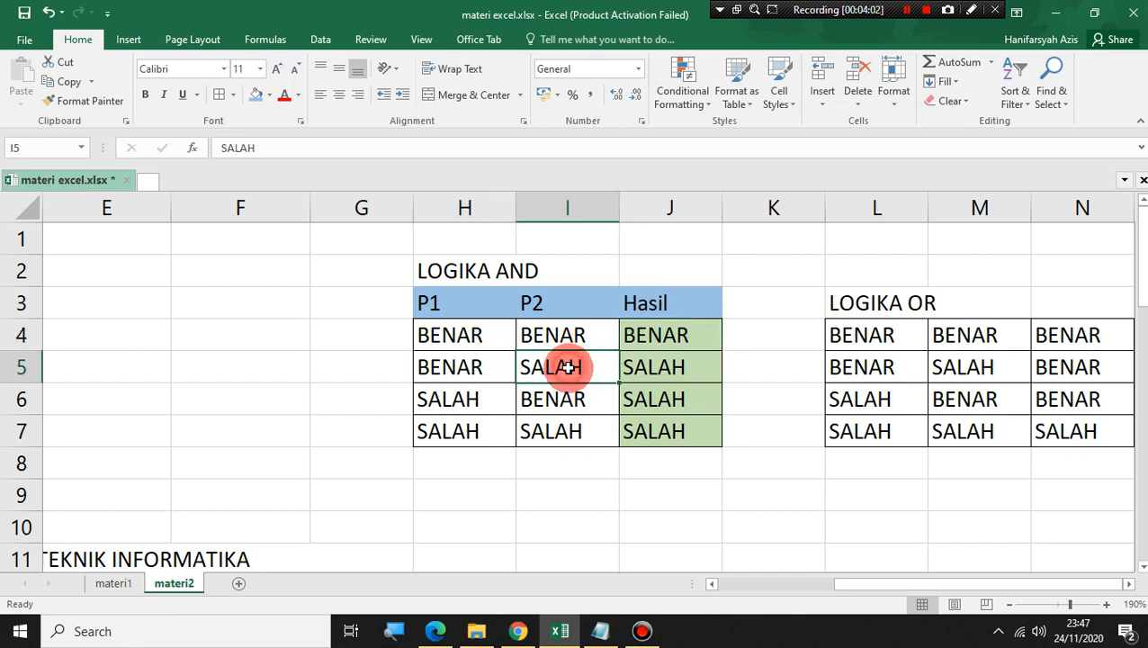
left_click(643, 369)
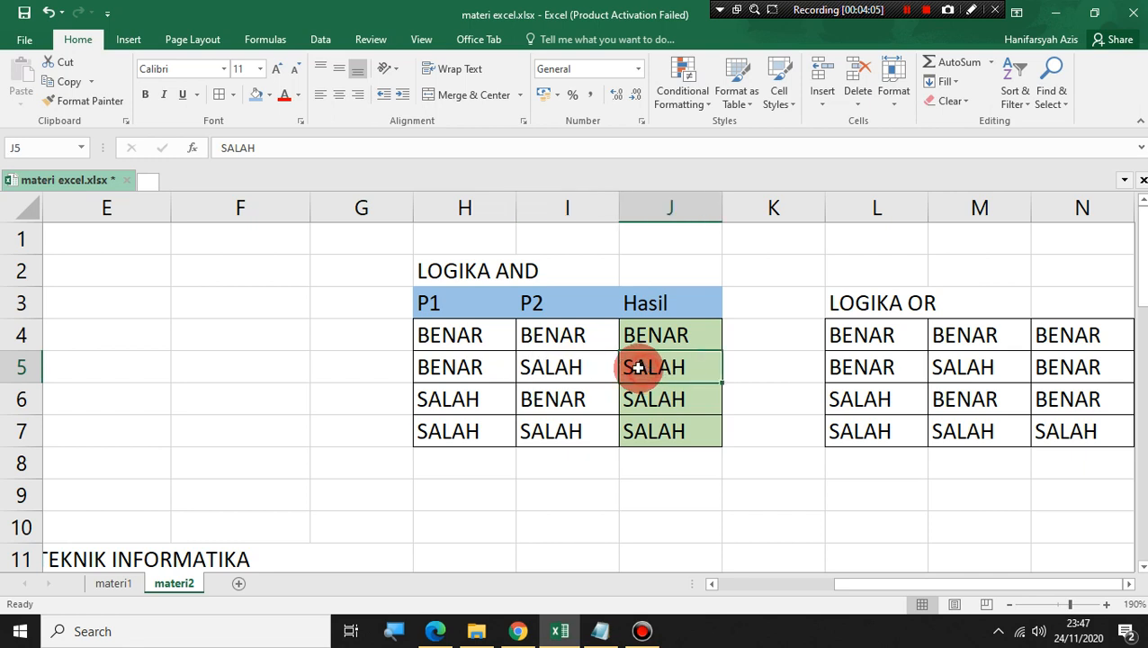
left_click(480, 404)
left_click(561, 397)
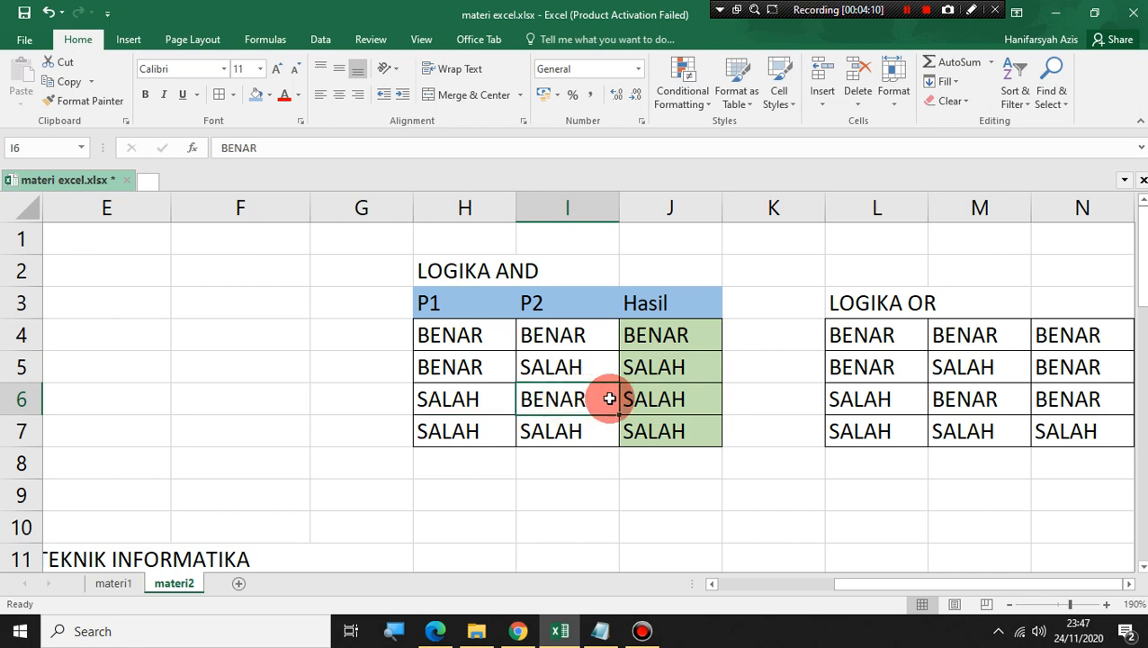
left_click(650, 398)
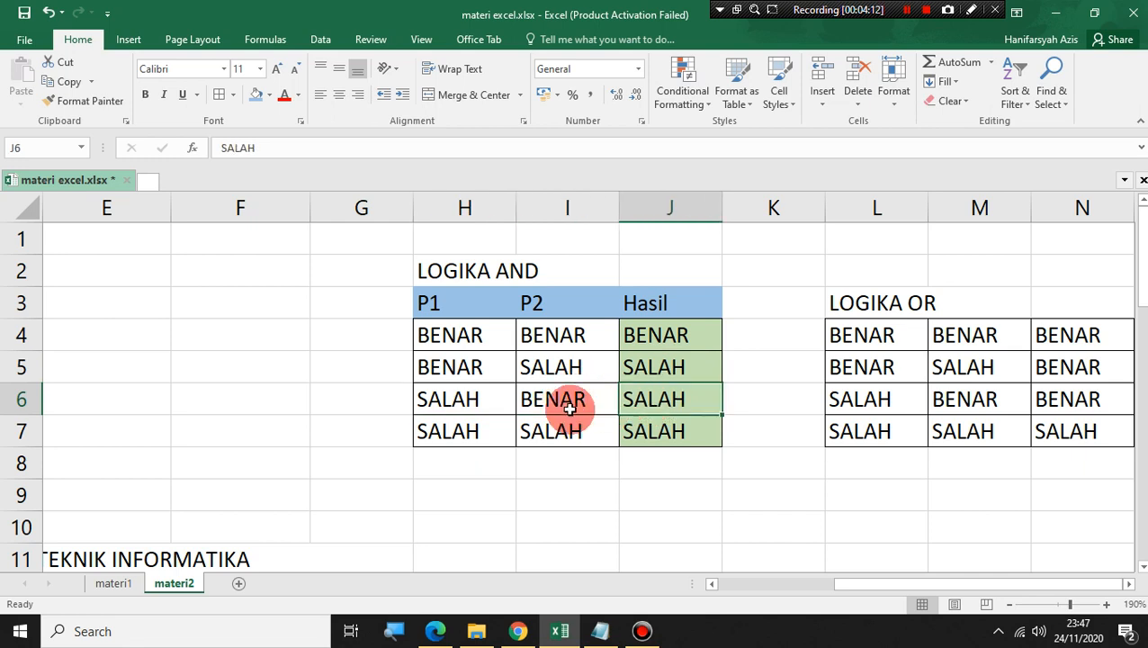
left_click(457, 435)
left_click(583, 437)
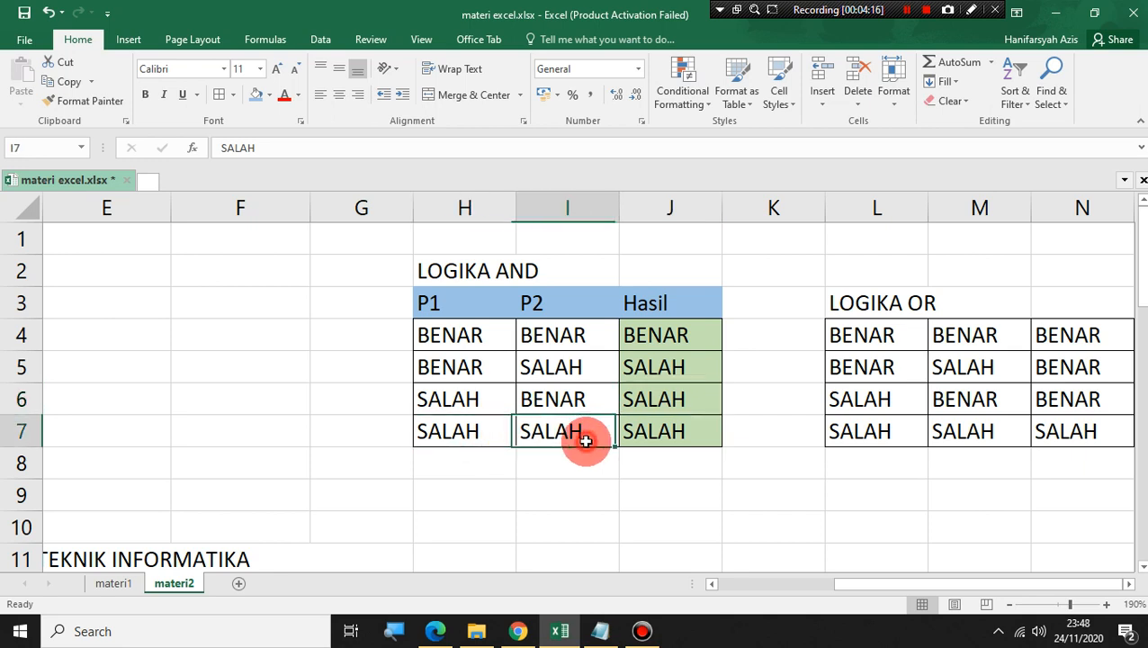
left_click(662, 435)
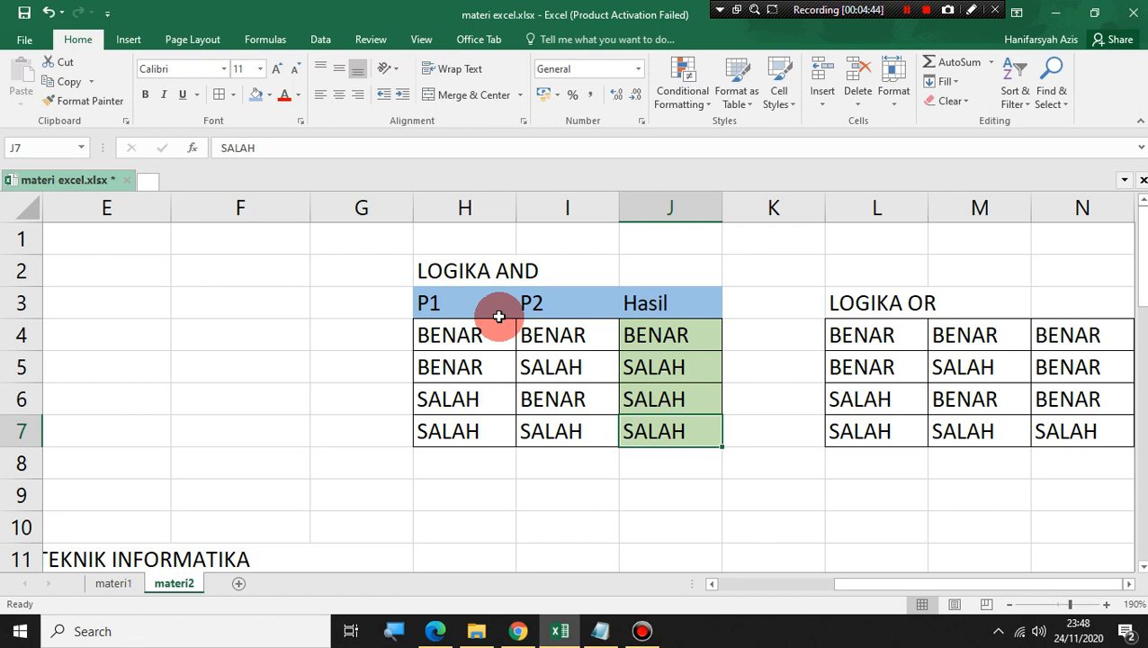
left_click(563, 366)
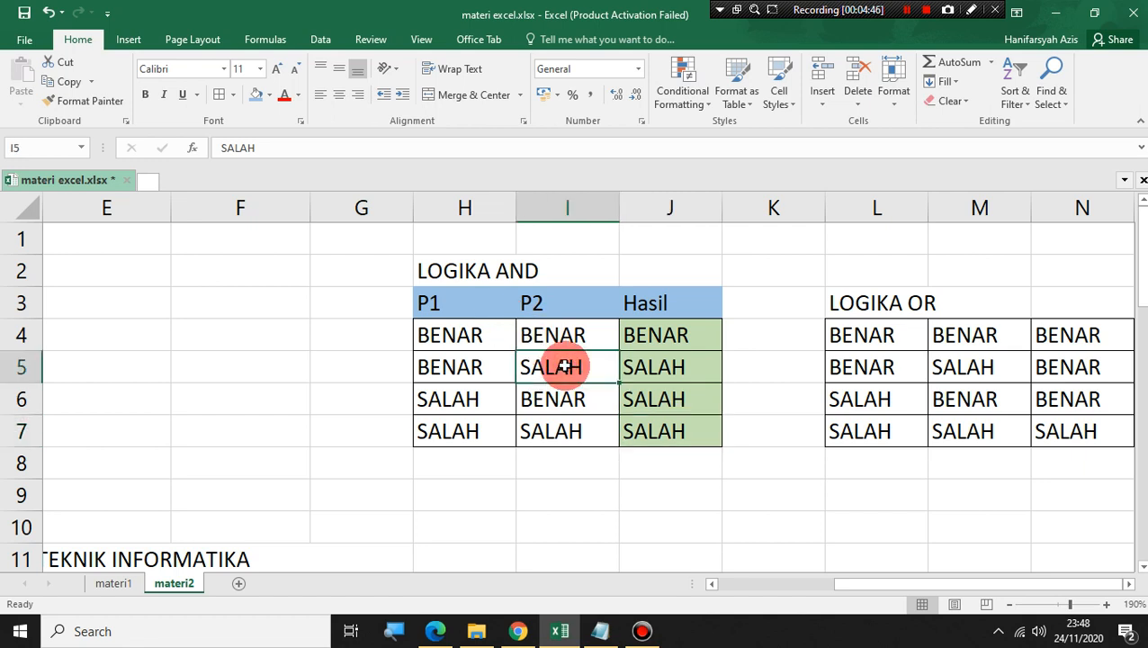
left_click(674, 367)
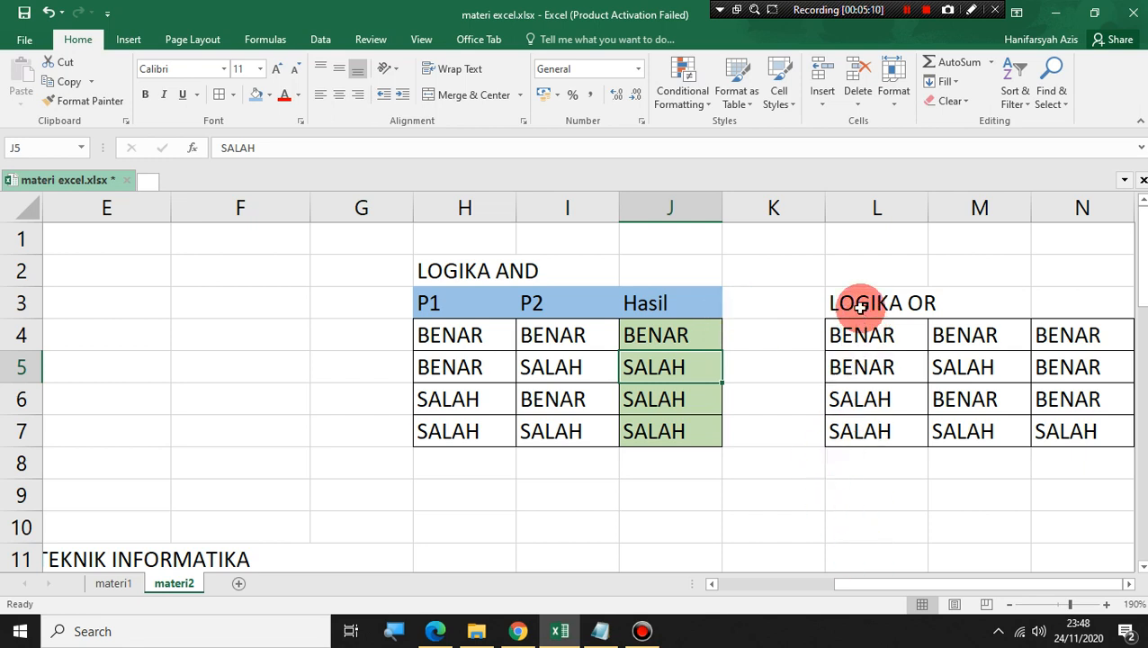
- Move the LOGIKA OR title up one row to cell L2, freeing the row directly above its table
left_click_drag(861, 307, 905, 270)
key("ctrl+x")
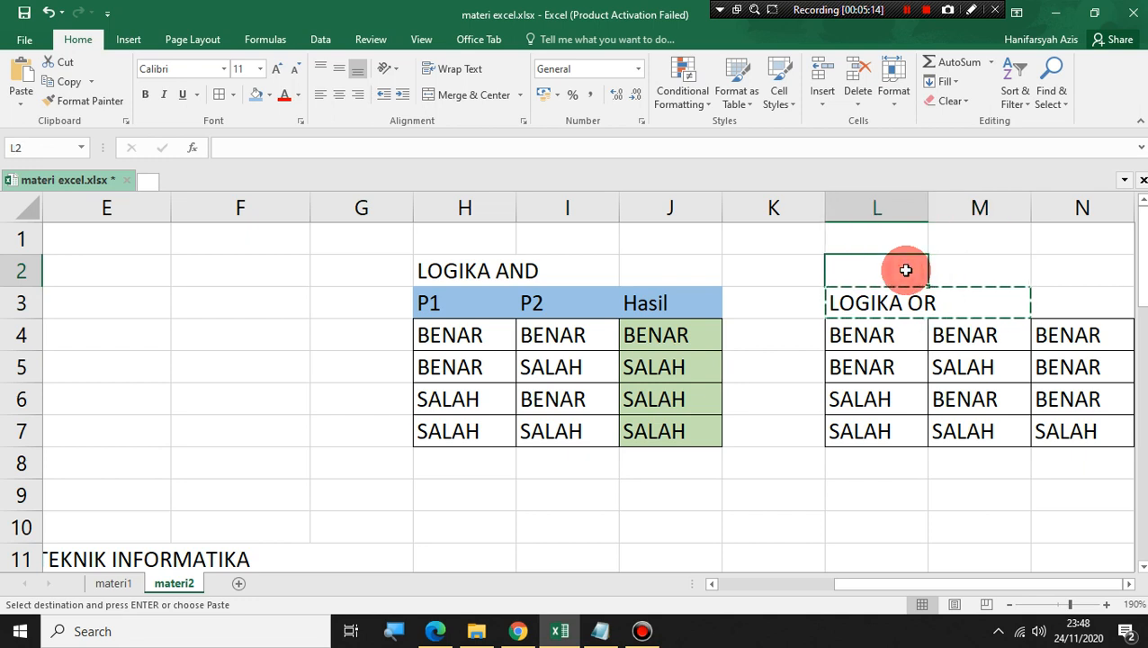
key("Return")
- Enter the LOGIKA OR column headings "P1" in L3, "P2" in M3 and "Hasil" in N3
left_click(863, 309)
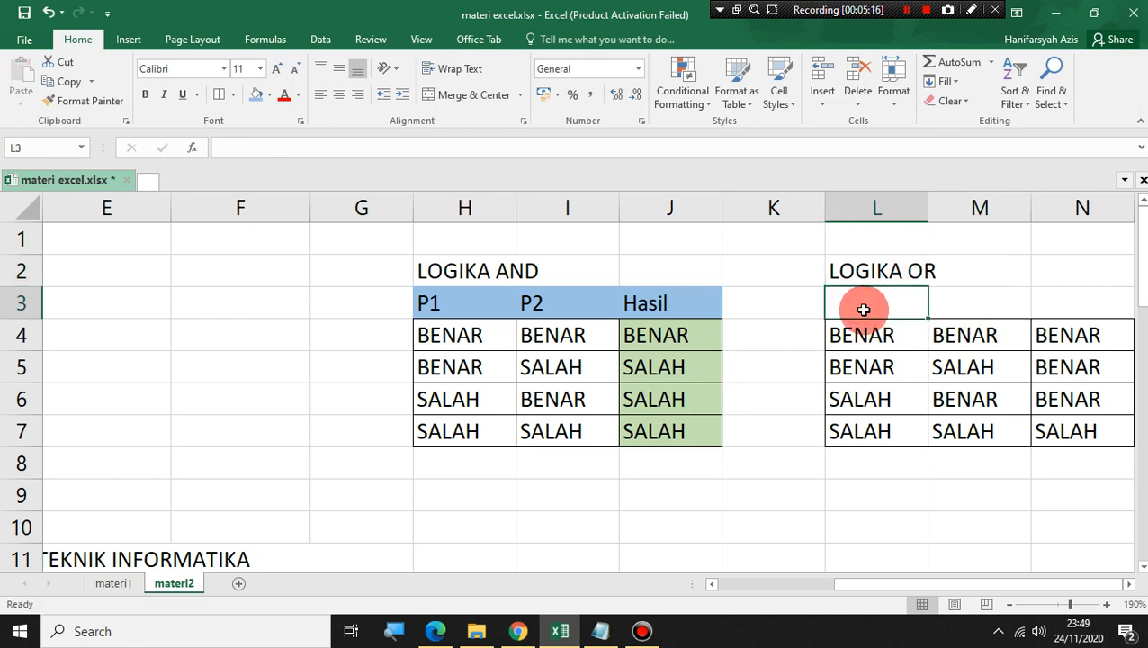
type("P1")
key("Tab")
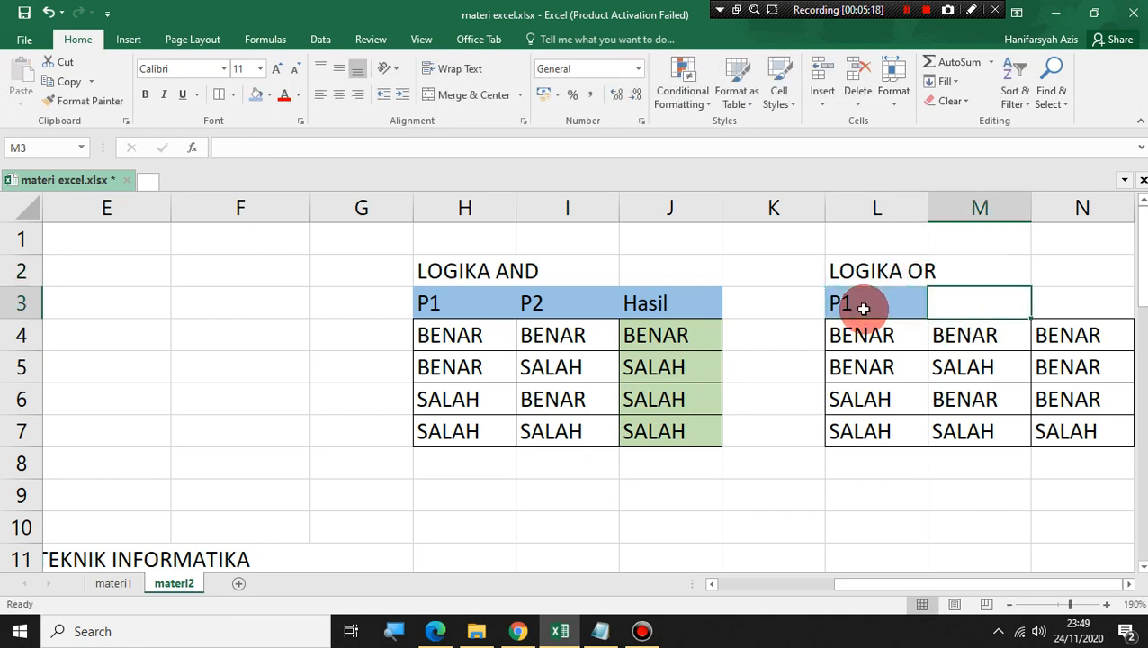
type("P2")
key("Tab")
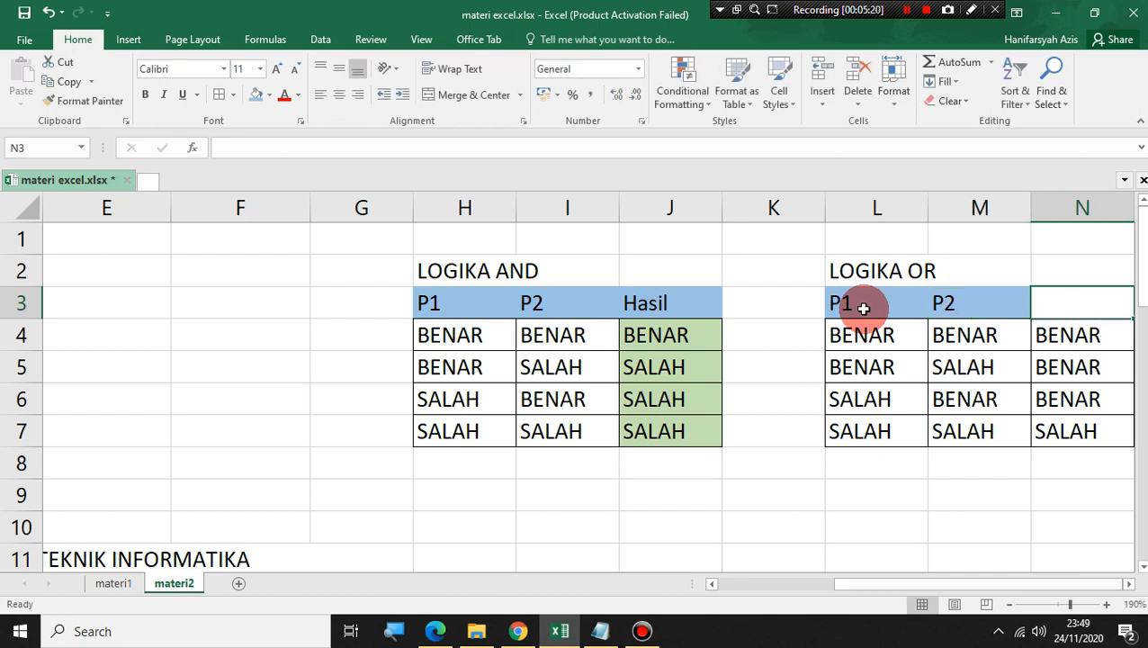
type("Hasil")
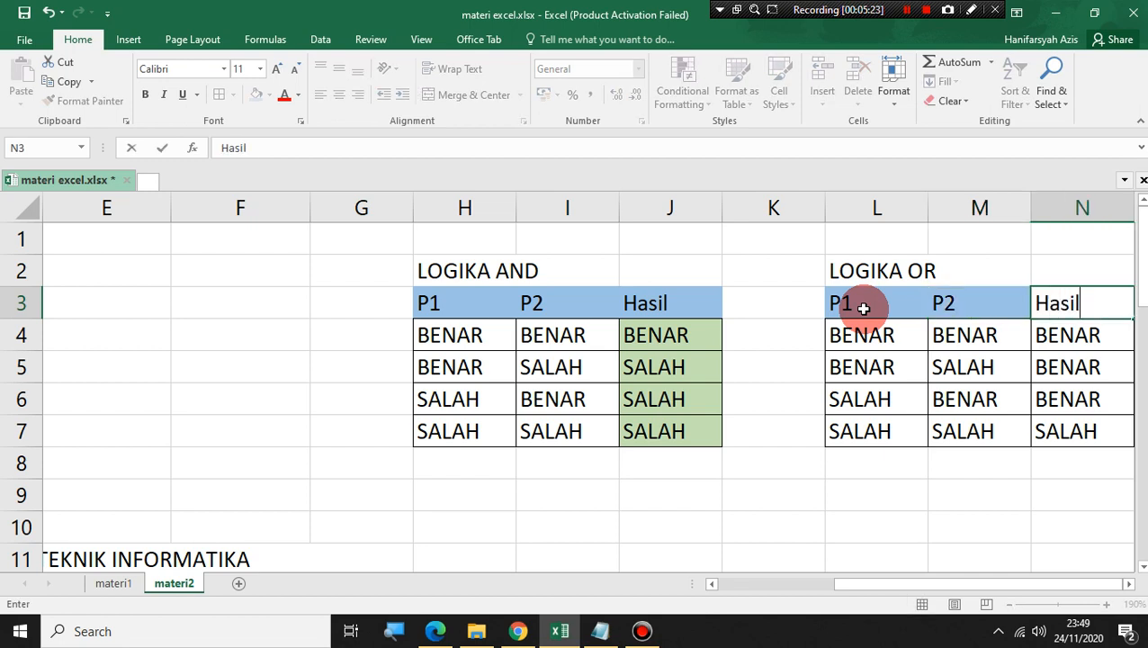
left_click(981, 435)
- Fill the Hasil column of the LOGIKA OR table, cells N4:N7, with light green
left_click_drag(934, 582, 1005, 594)
left_click(1128, 584)
left_click(1128, 583)
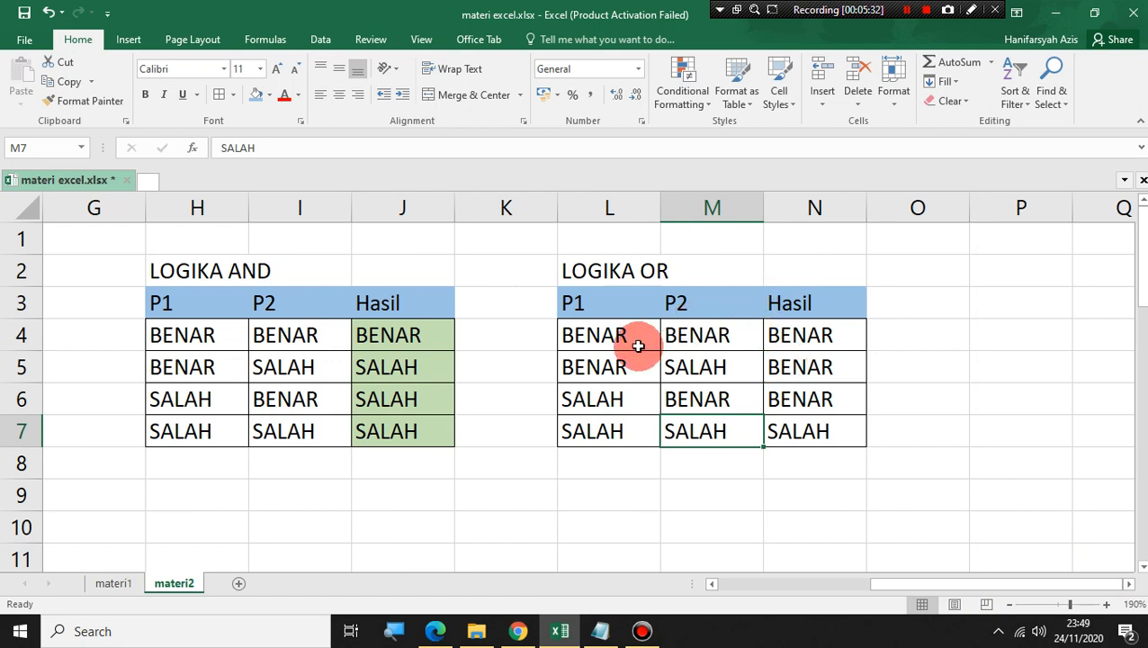
left_click(592, 334)
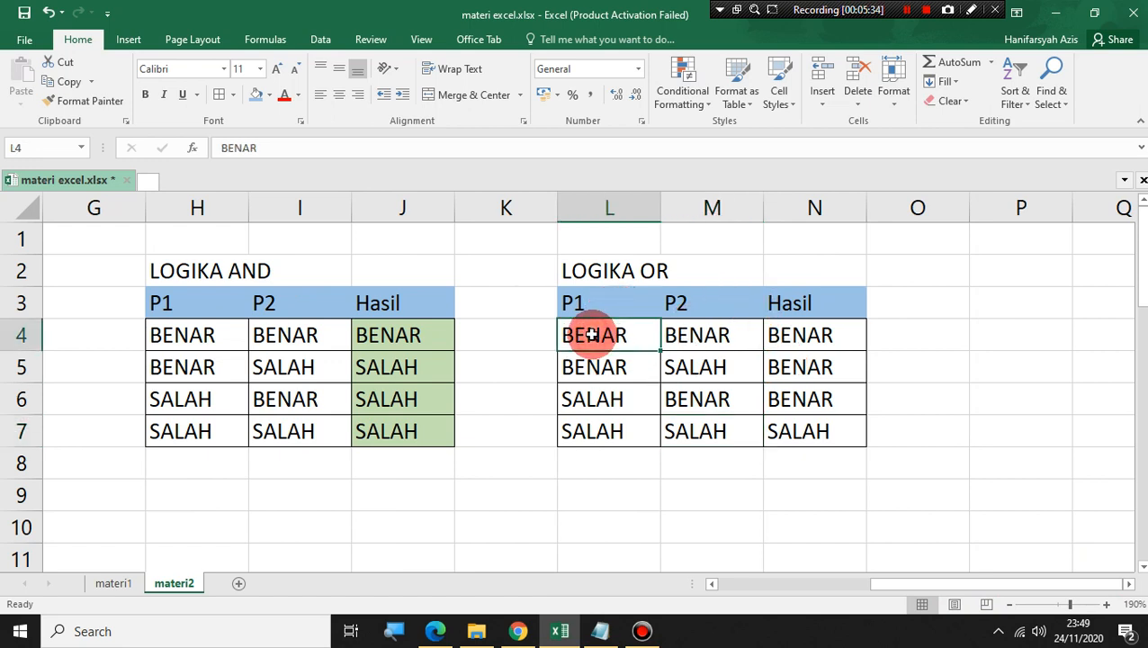
left_click(709, 334)
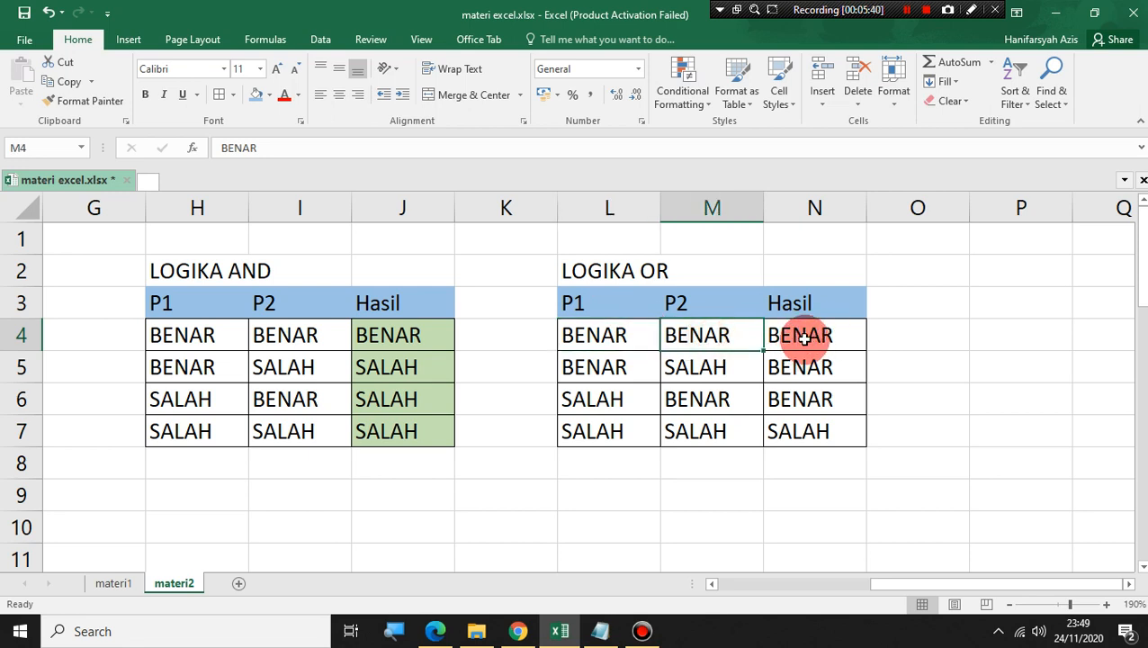
left_click_drag(803, 337, 794, 430)
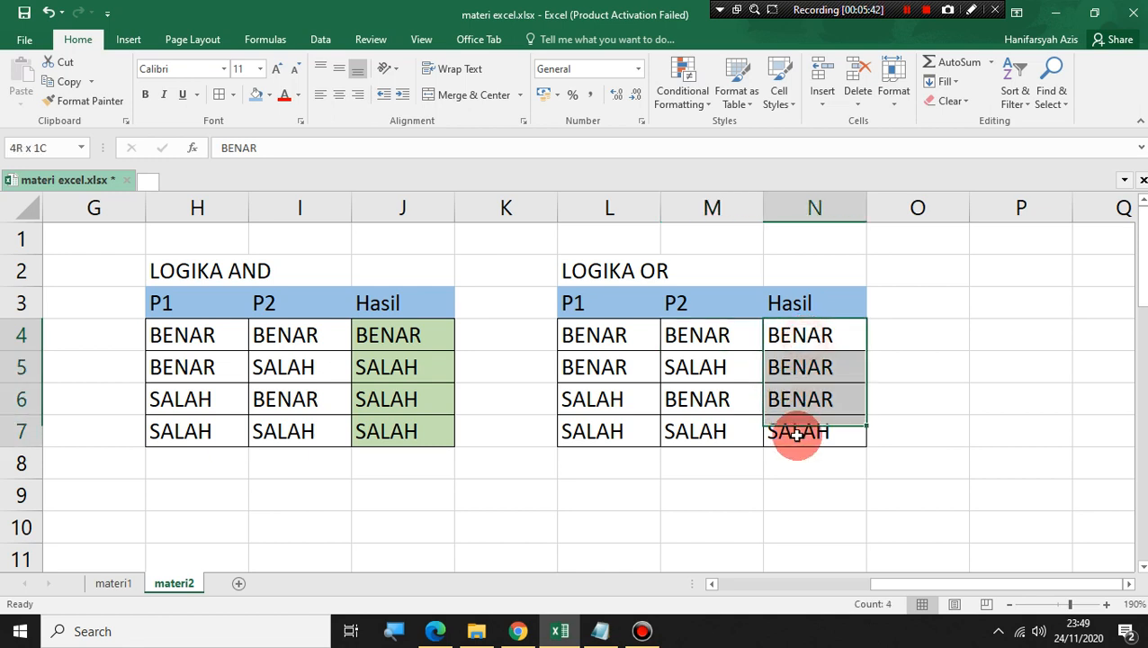
left_click(269, 95)
left_click(385, 157)
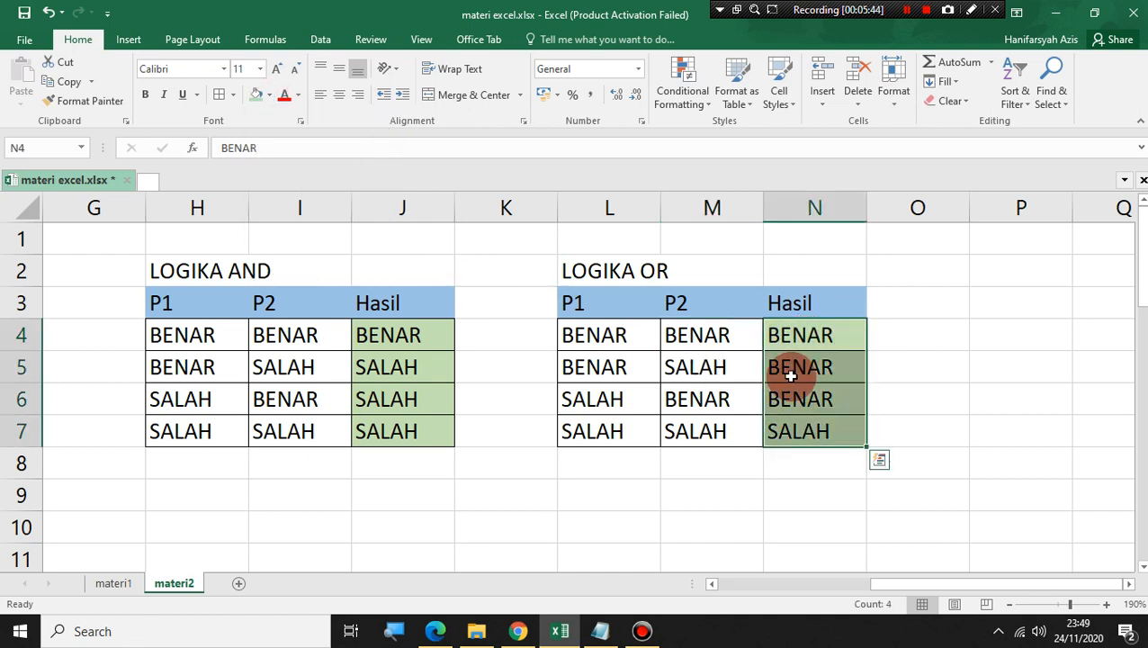
left_click(899, 358)
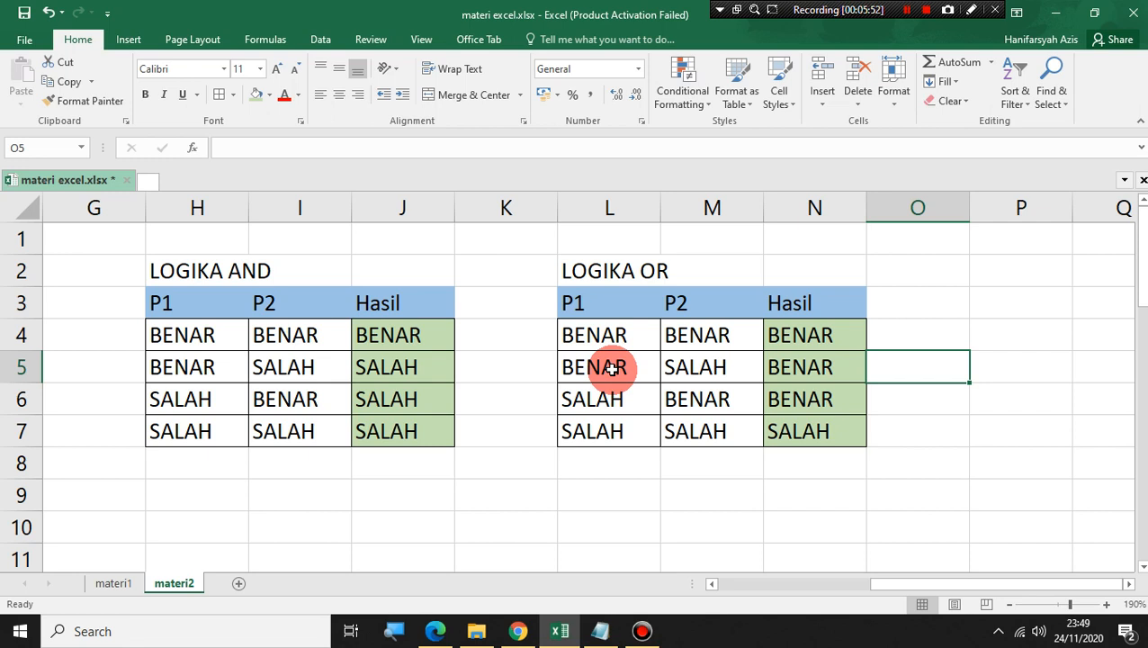
- Compare the Hasil values of the LOGIKA AND and LOGIKA OR tables for mixed inputs, and examine the OR row with both inputs SALAH
left_click(184, 365)
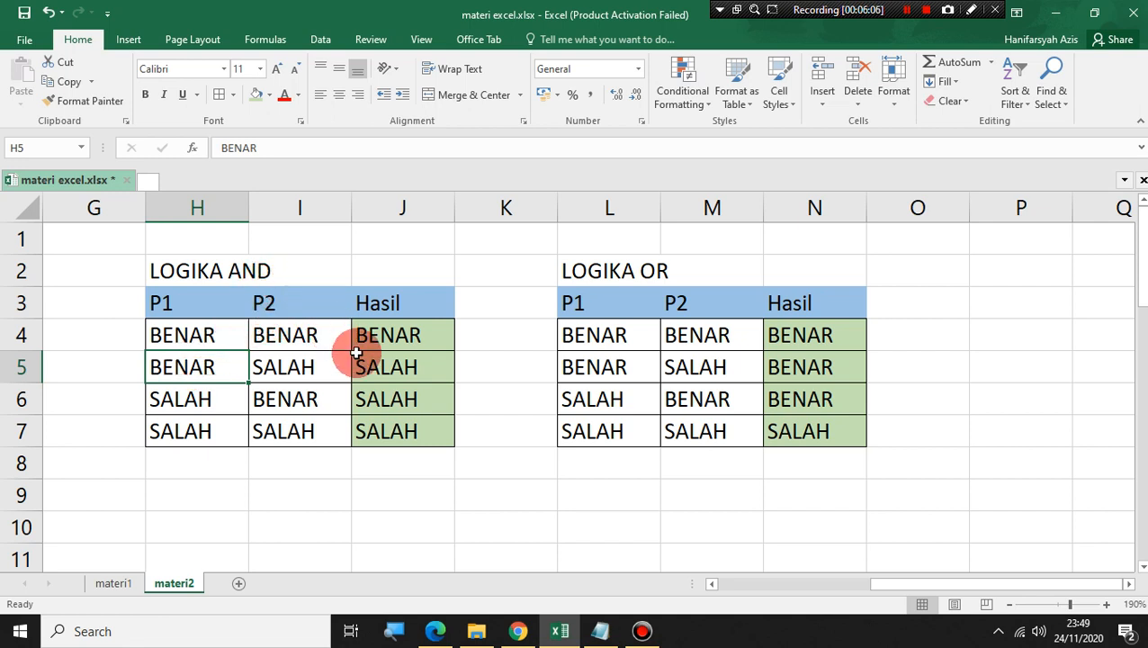
left_click(379, 369)
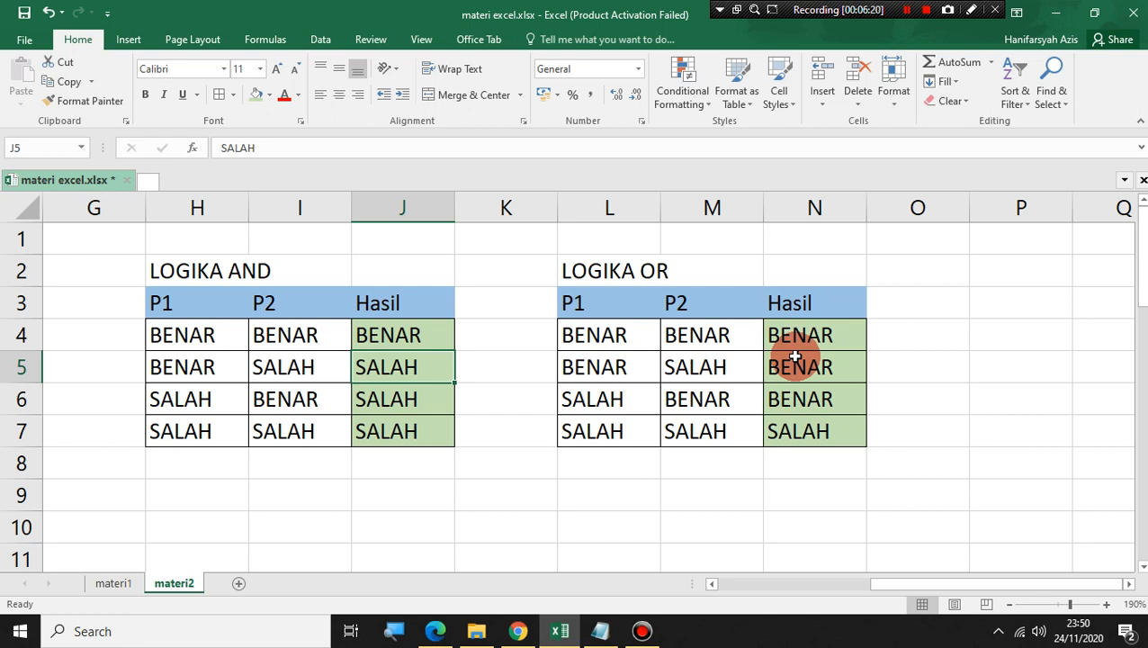
left_click(281, 334)
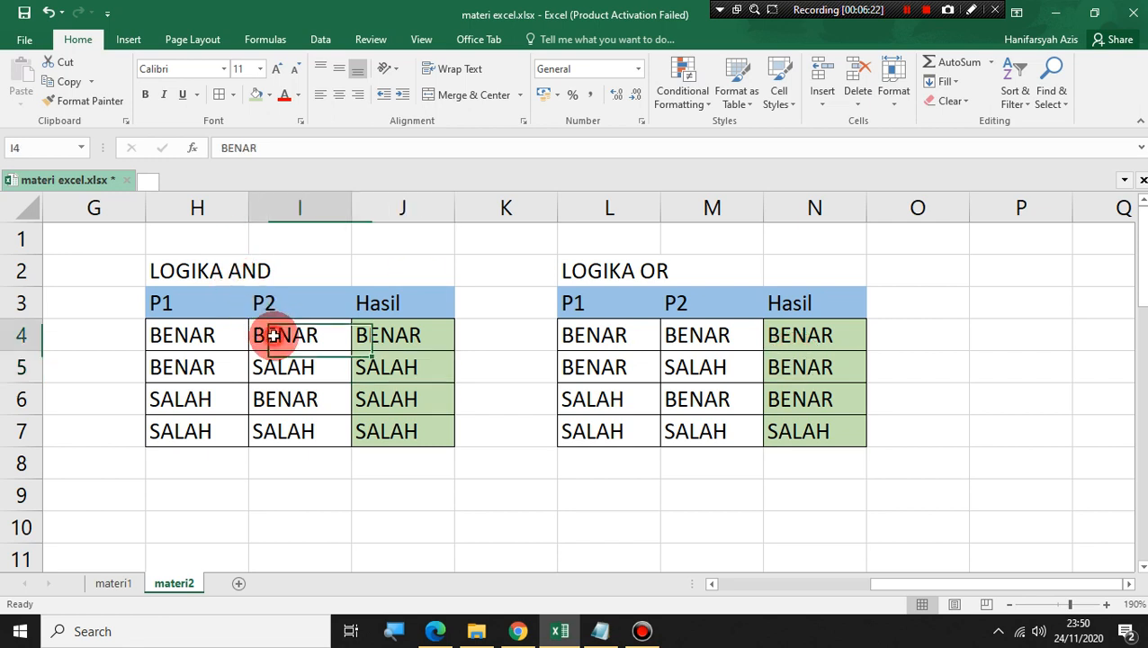
left_click(375, 364)
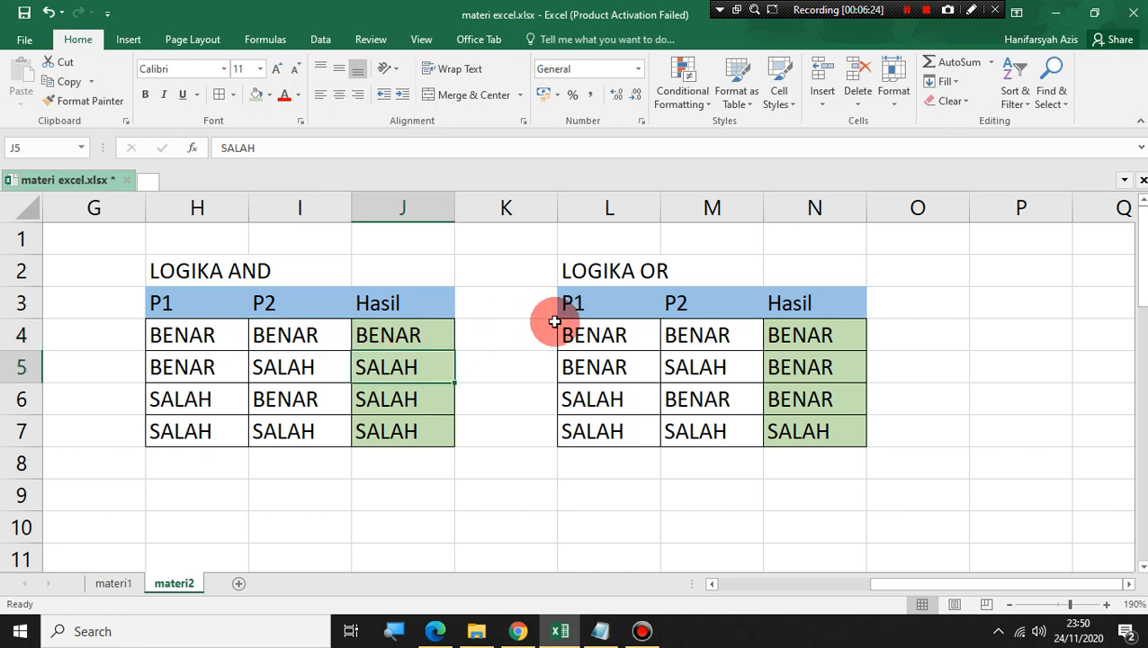
left_click(612, 335)
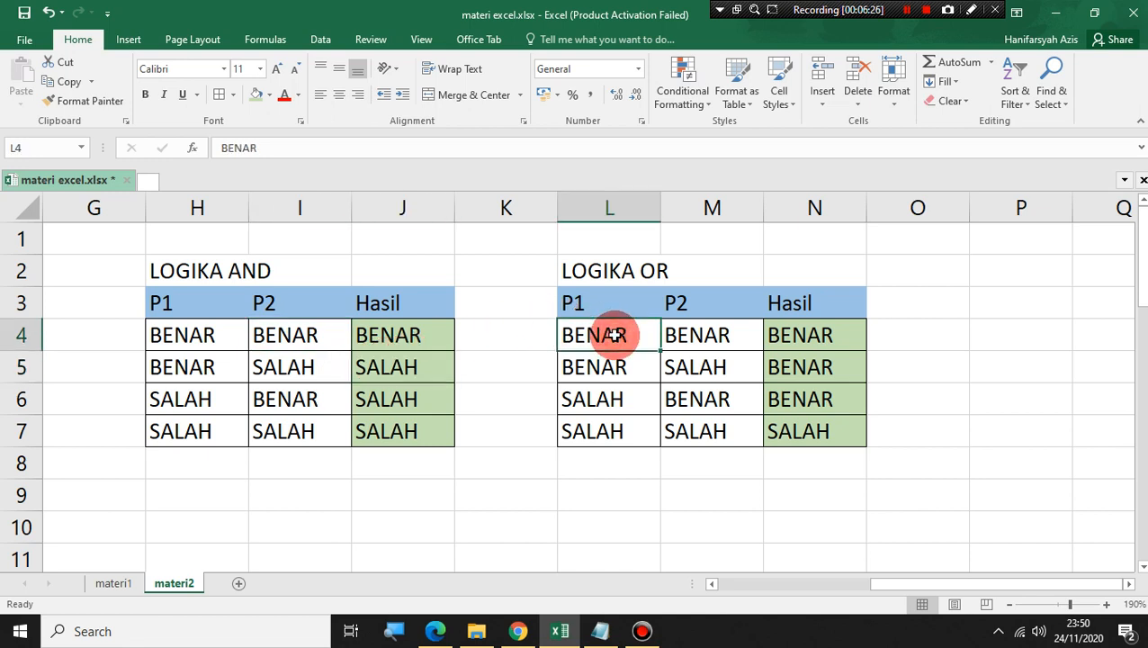
left_click(836, 364)
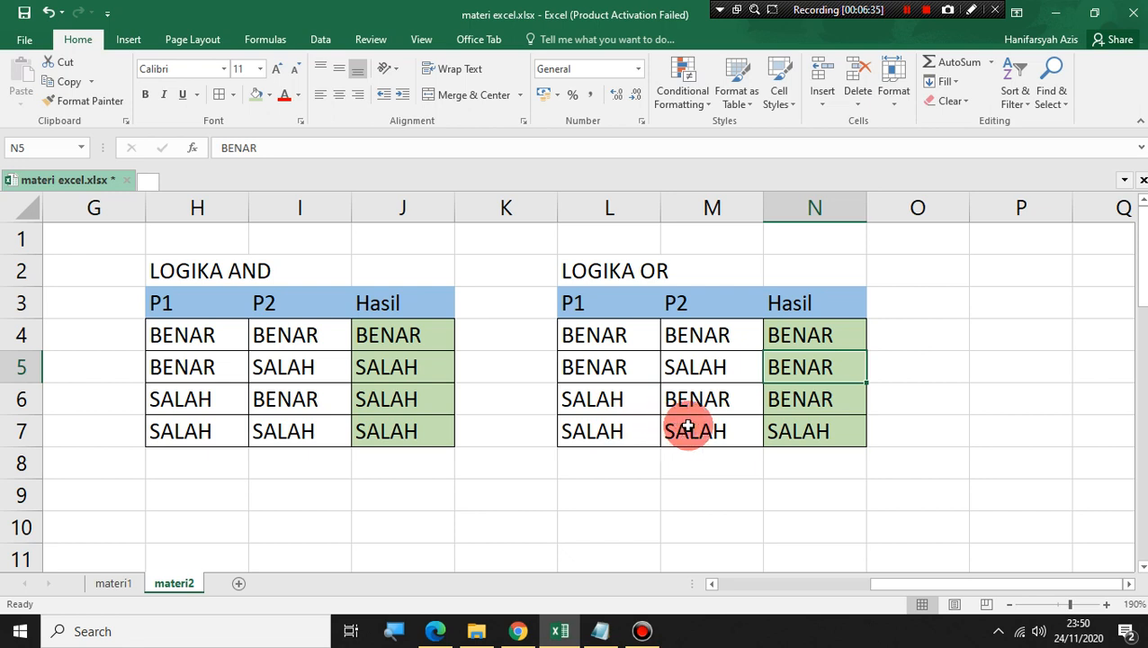
left_click(771, 431)
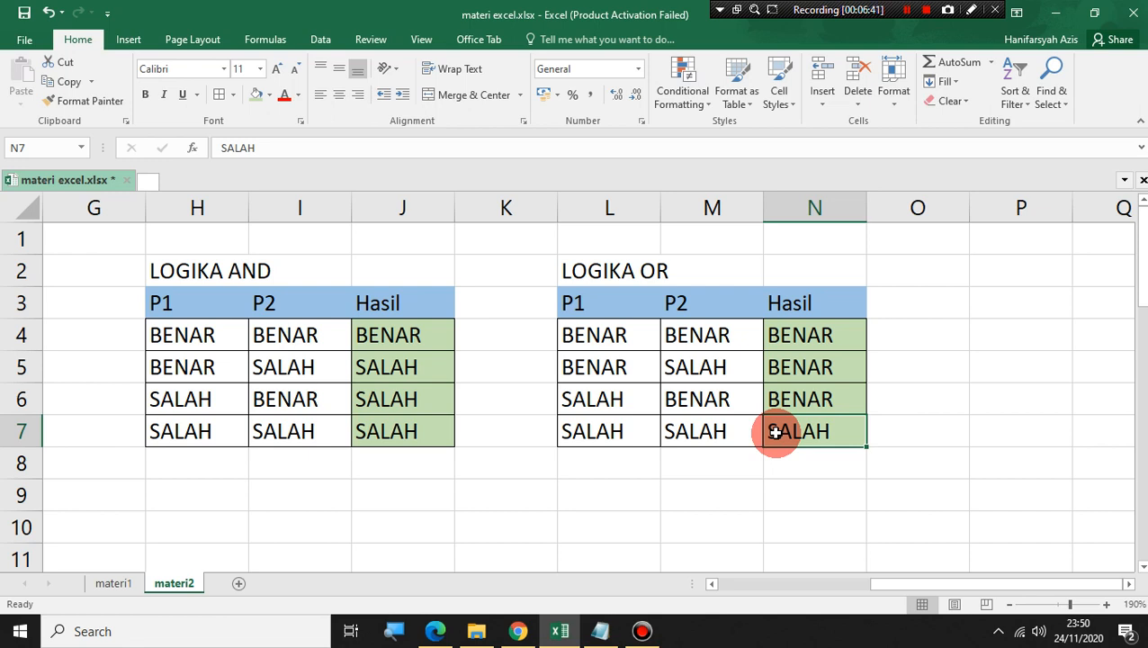
left_click(626, 429)
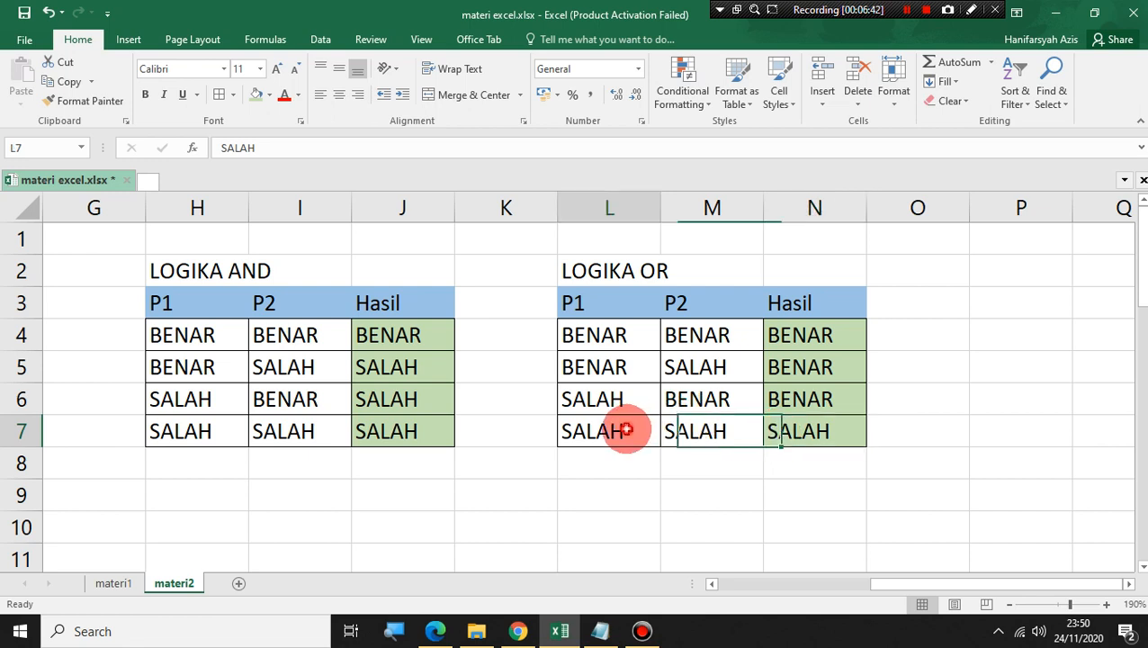
left_click(675, 429)
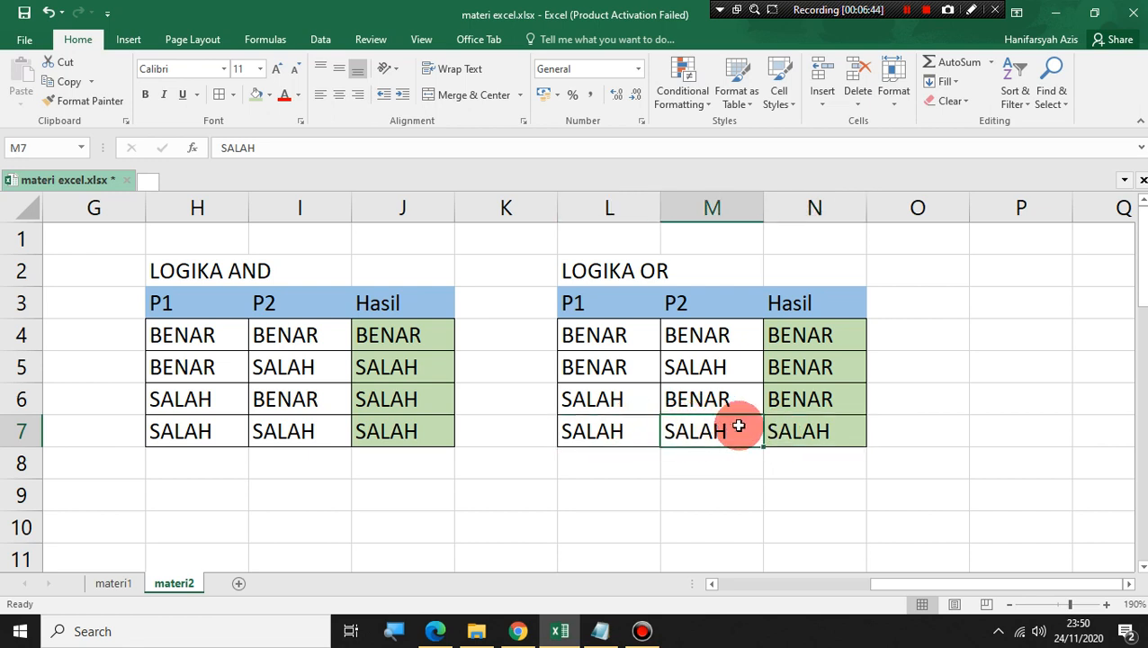
left_click(777, 432)
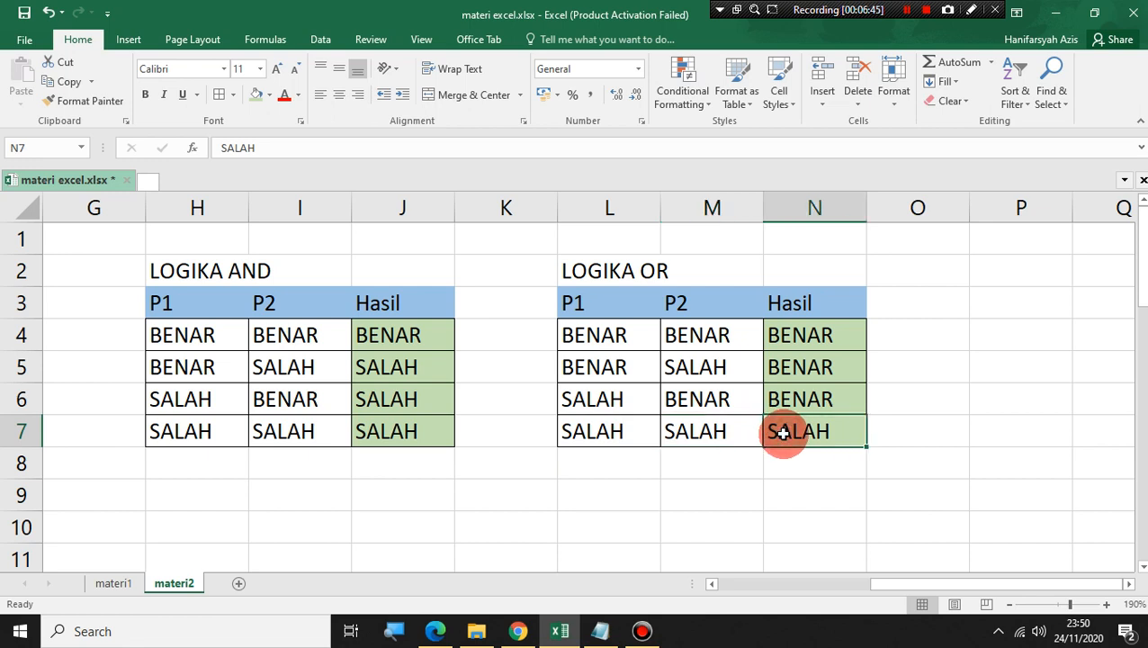
left_click(615, 368)
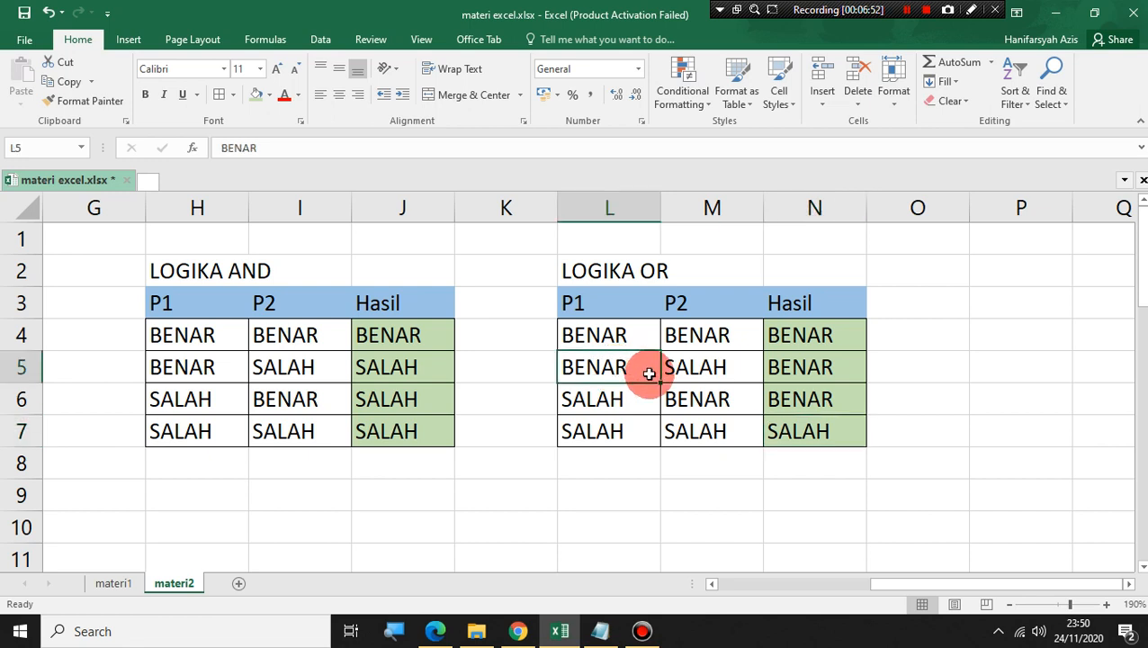
left_click(654, 425)
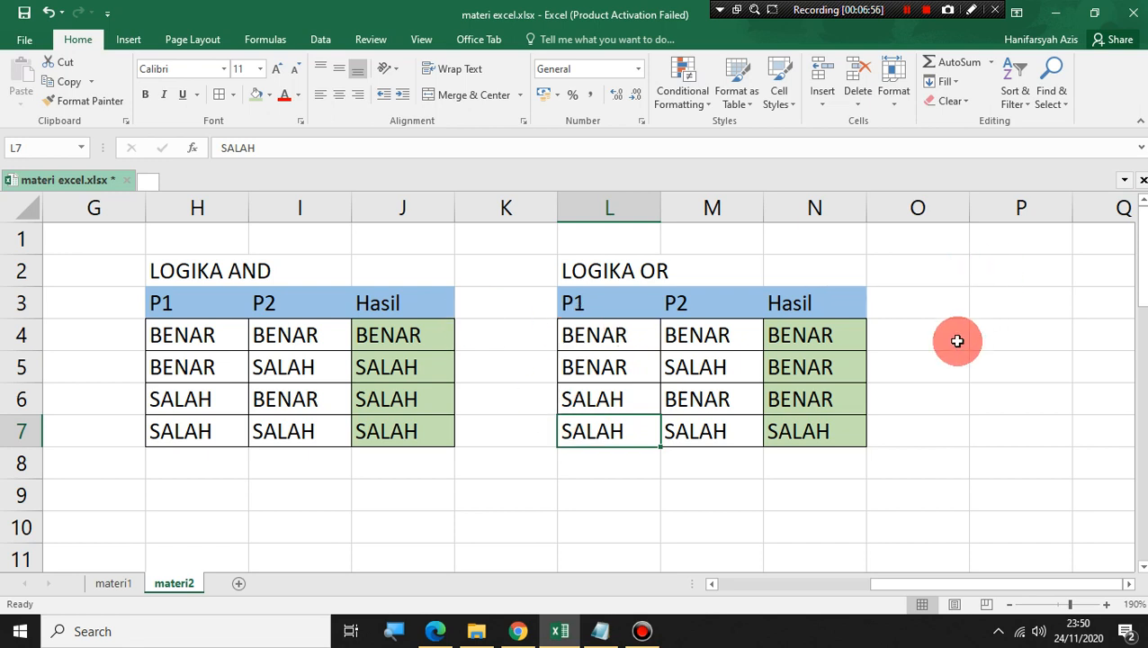
- Review the rows with Hasil SALAH in the LOGIKA AND table, and contrast them with row 5 of the LOGIKA OR table
left_click(255, 308)
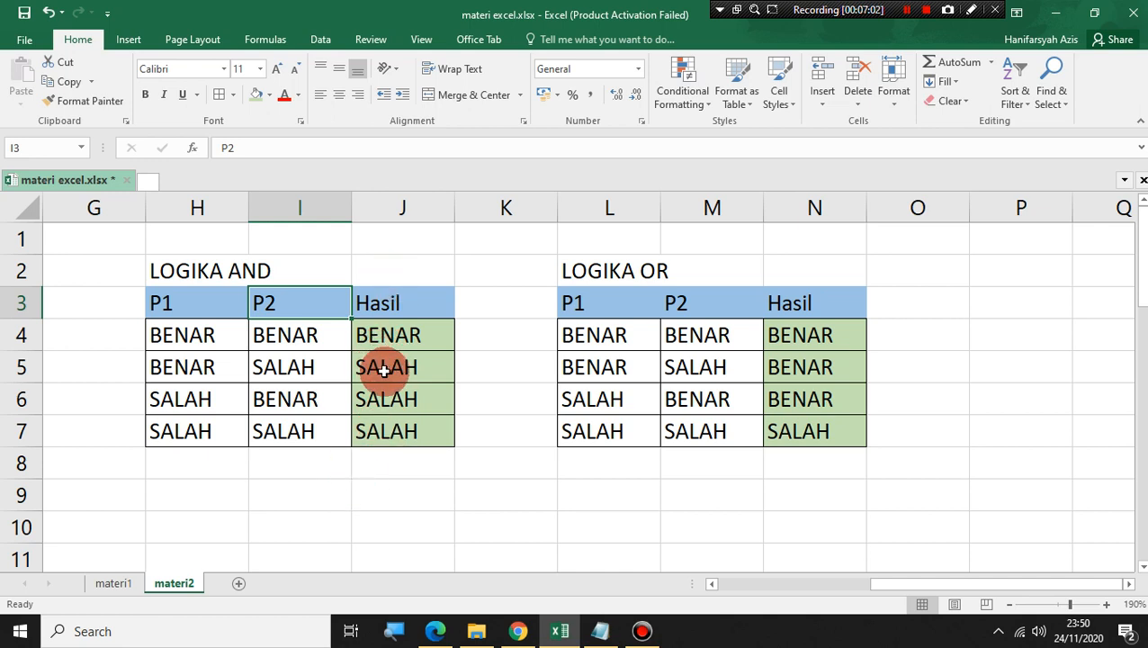
left_click_drag(382, 367, 383, 433)
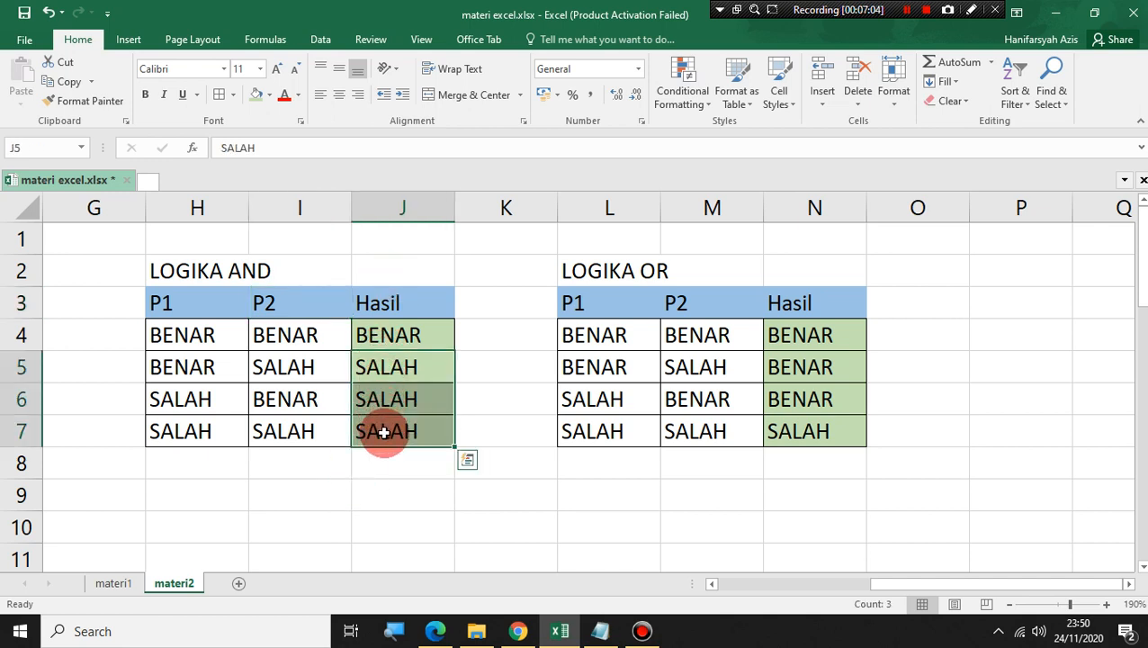
left_click(345, 462)
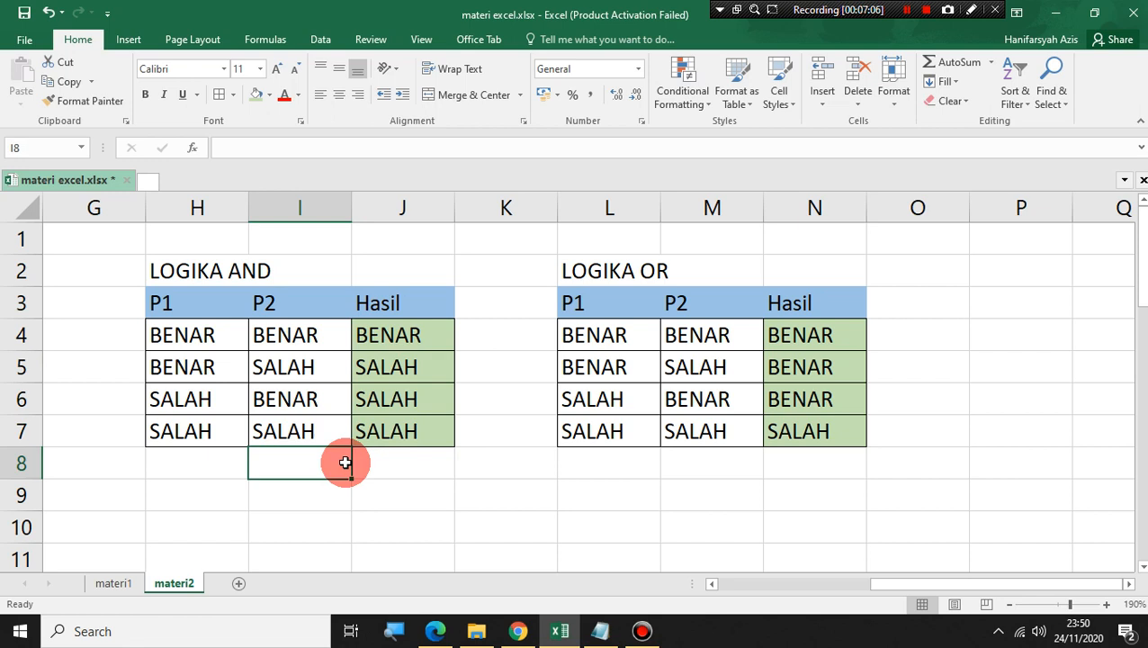
left_click(291, 403)
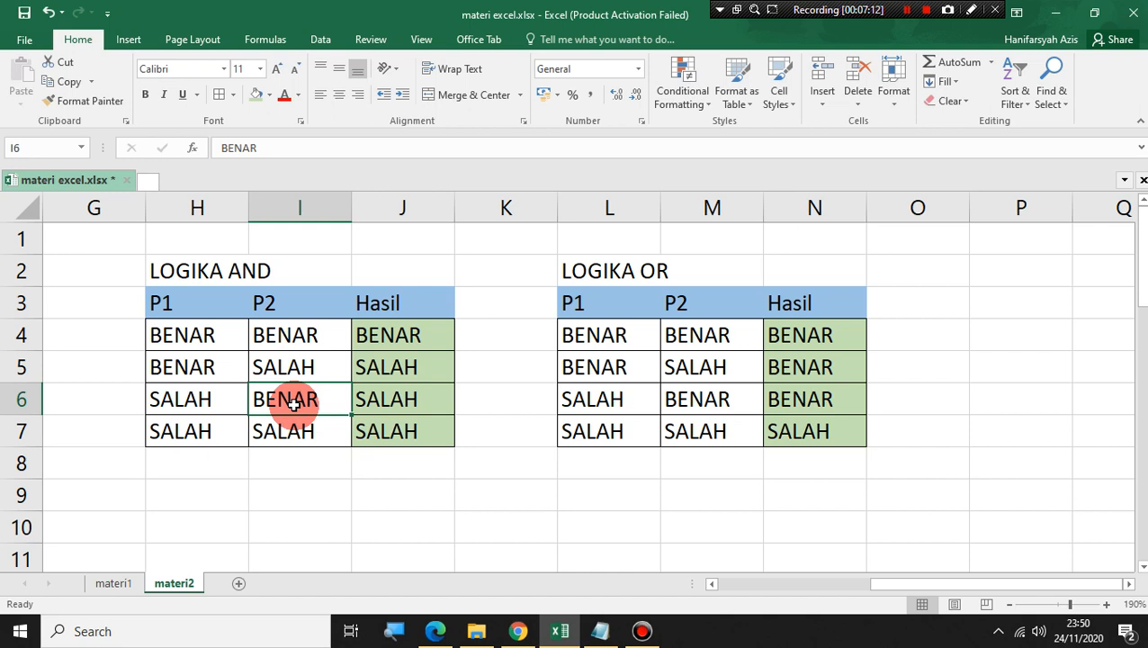
left_click(272, 429)
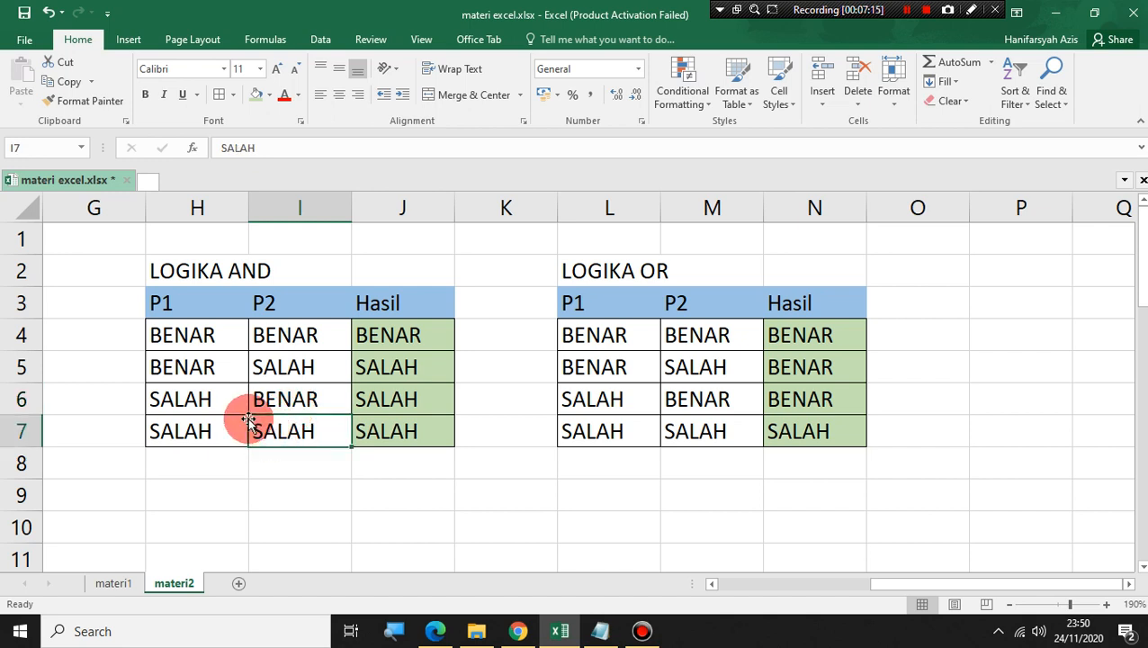
left_click(388, 386)
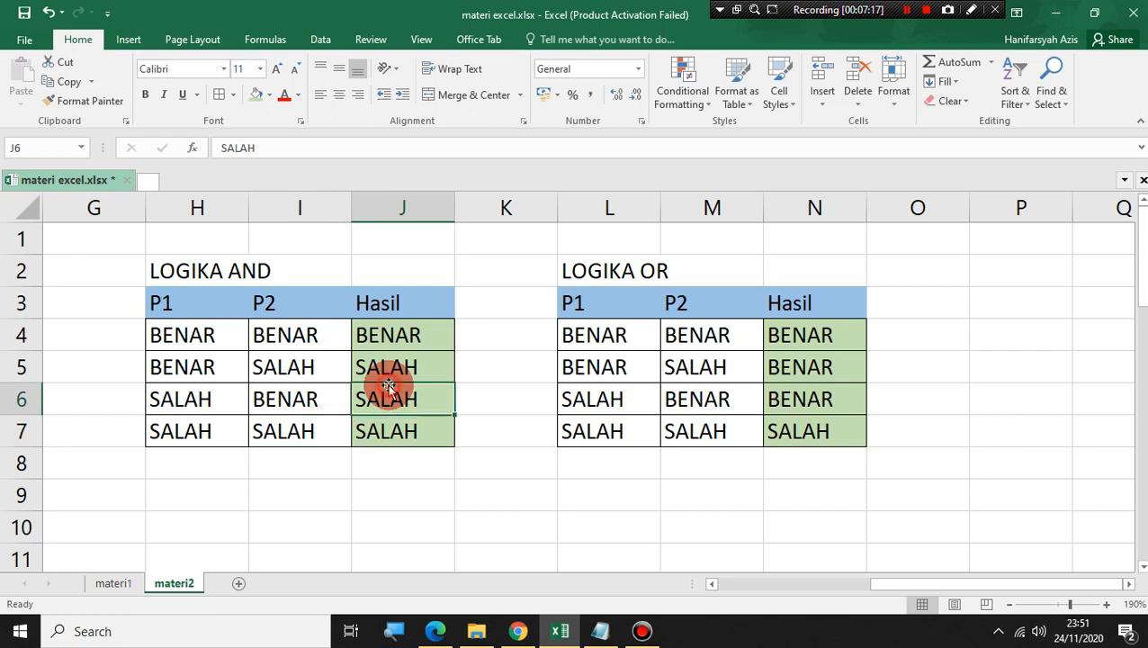
left_click(590, 355)
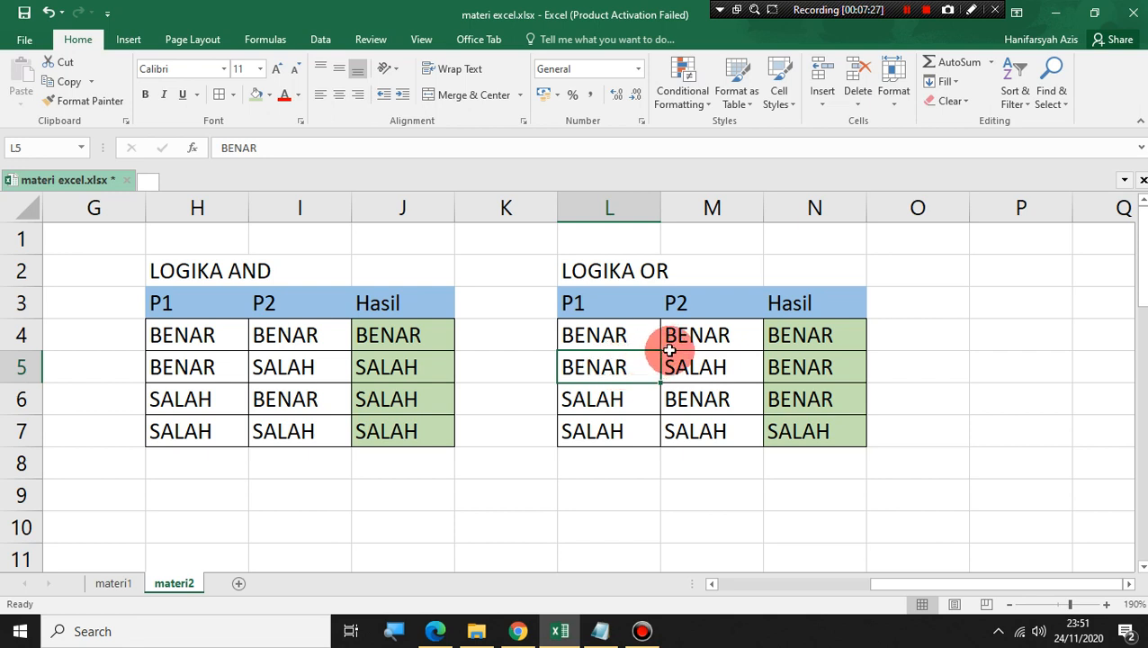
left_click(858, 354)
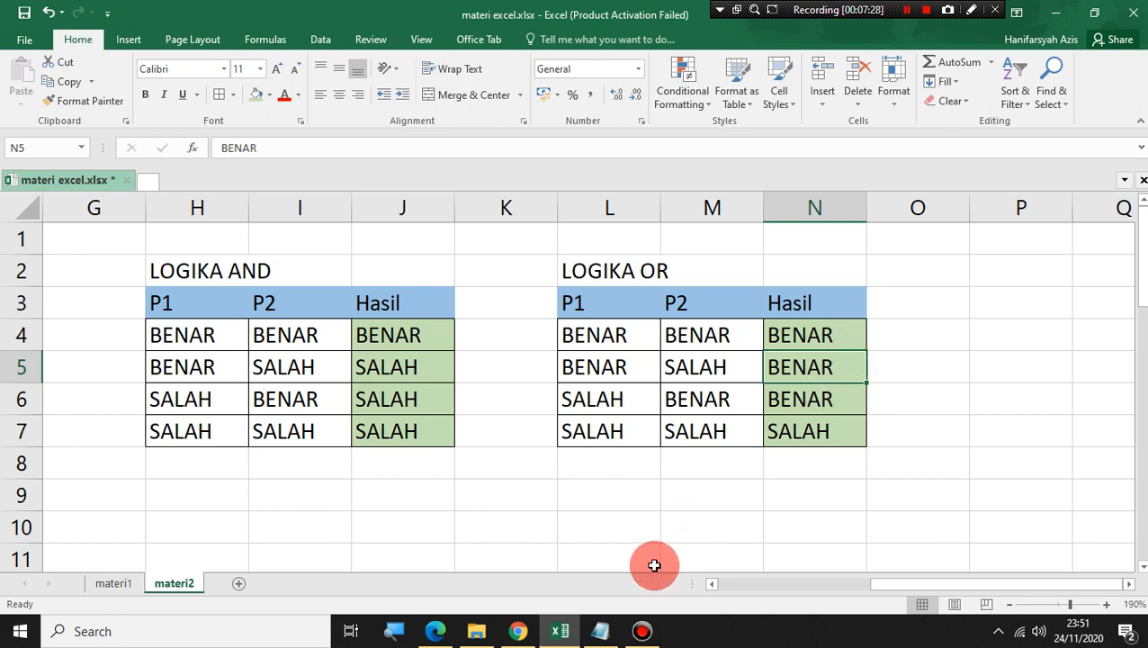
- Switch to the MODUL PTI 2019 PDF in Edge and examine the AND function's syntax with its Logical1 and Logical2 arguments on page 24
mouse_move(620, 640)
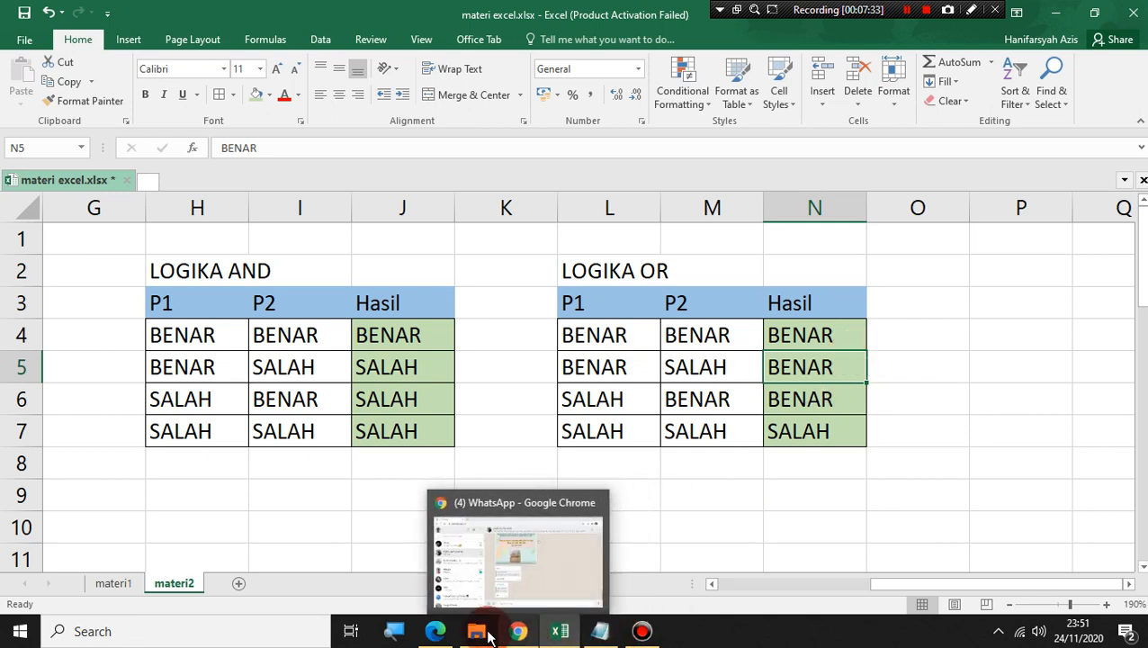
left_click(442, 634)
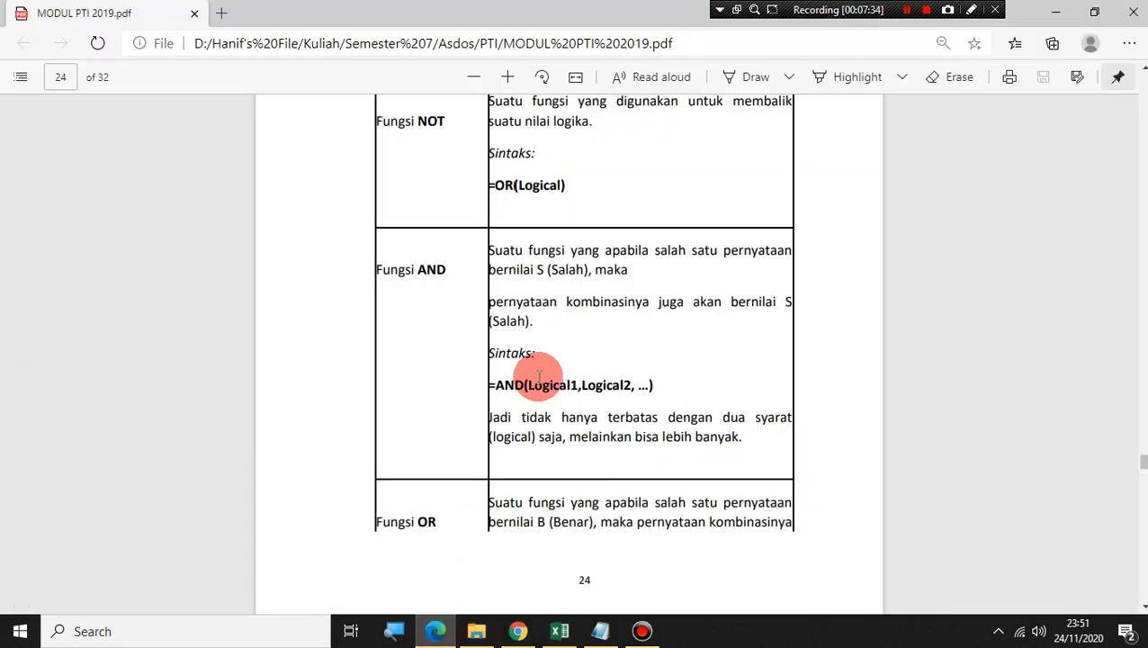
scroll(464, 310, "down", 5)
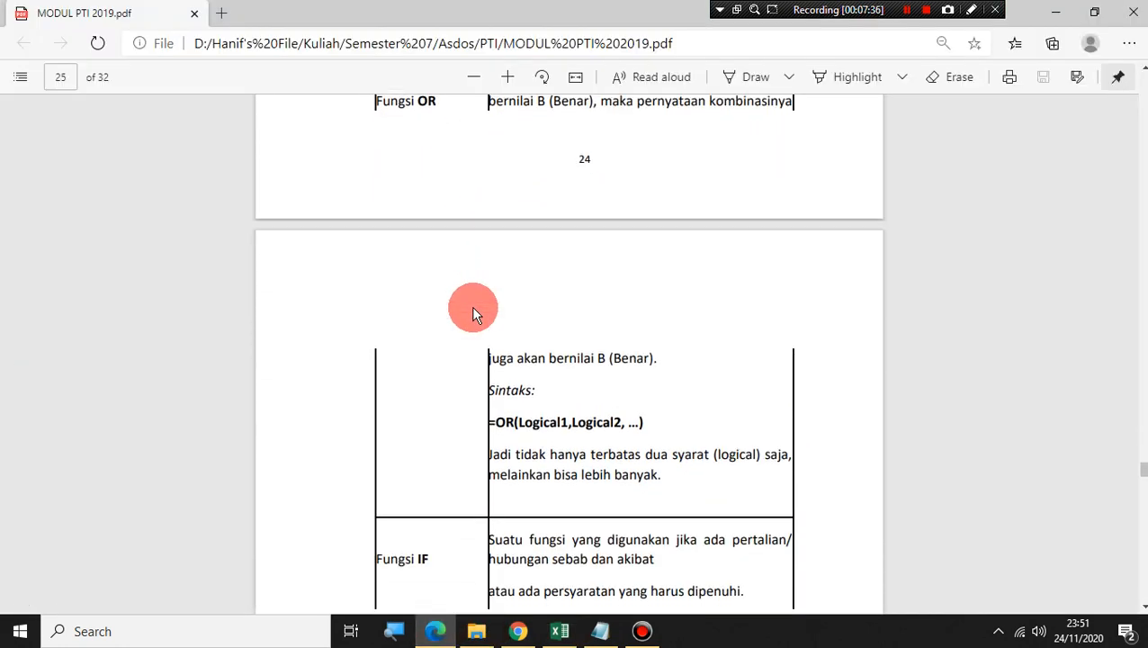
scroll(469, 309, "up", 5)
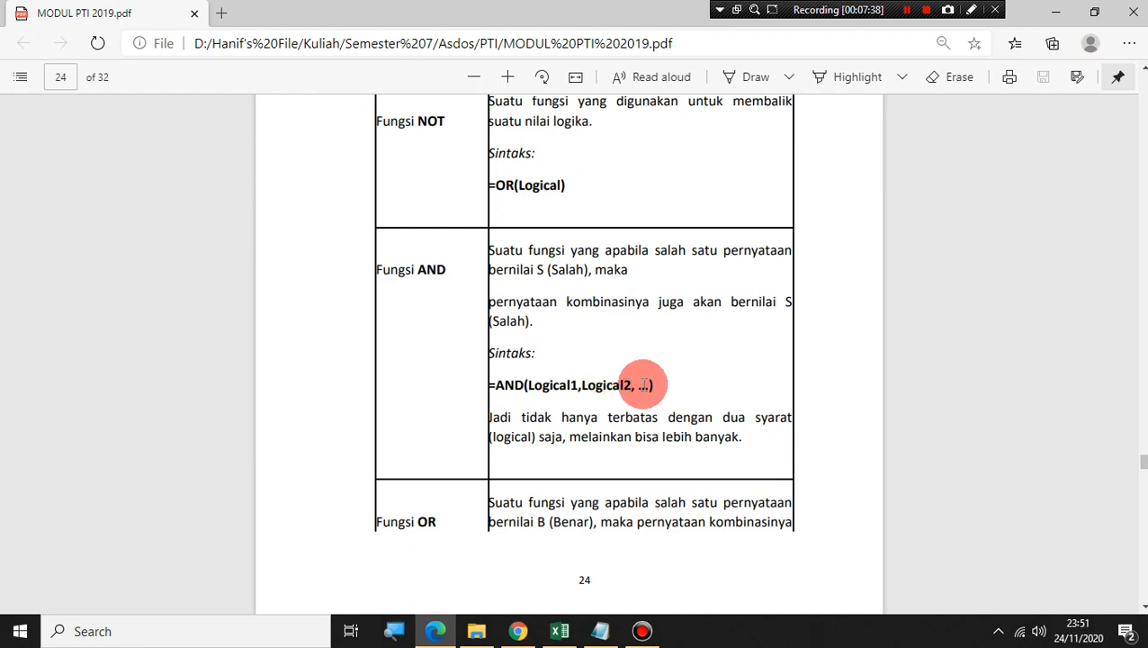
left_click_drag(644, 384, 507, 385)
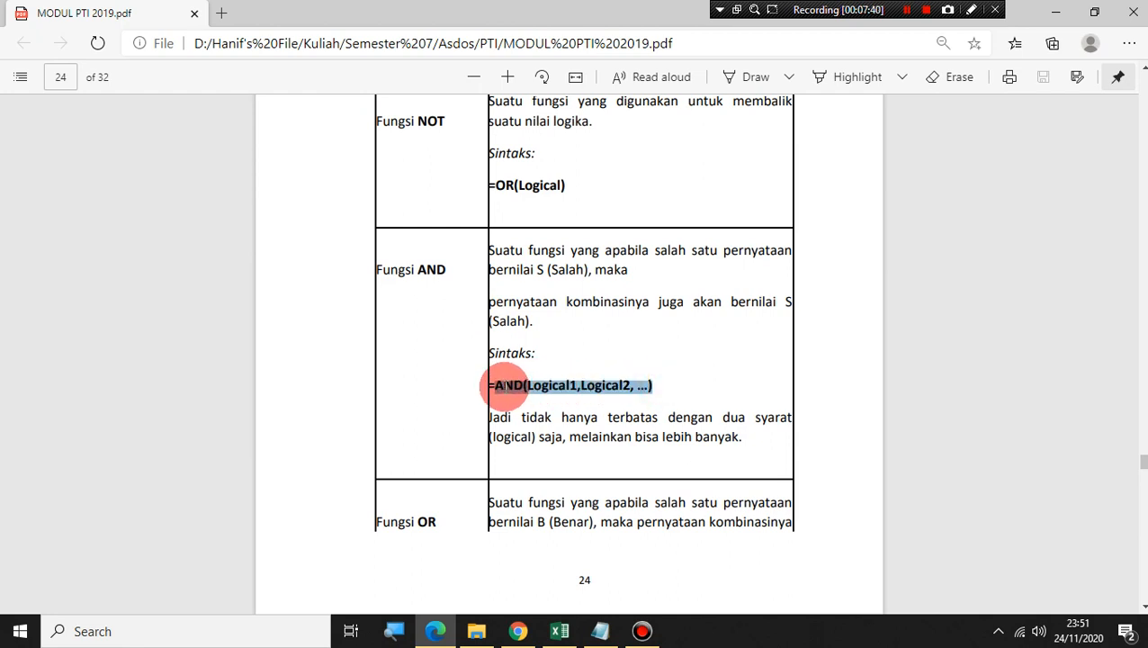
left_click(531, 384)
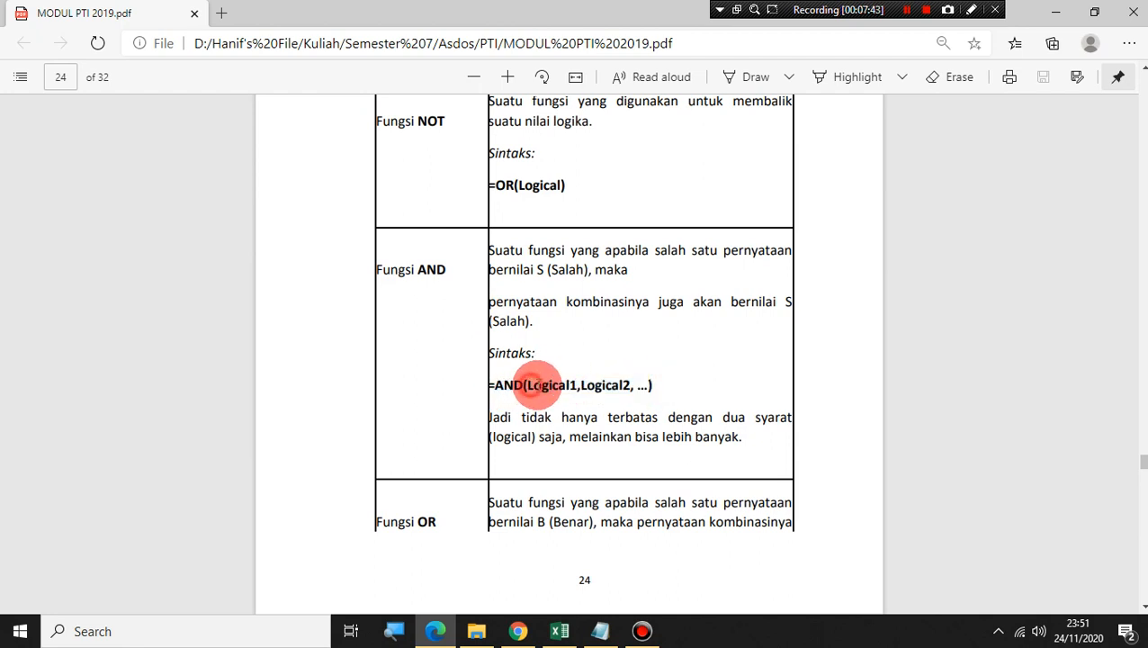
left_click_drag(528, 385, 589, 385)
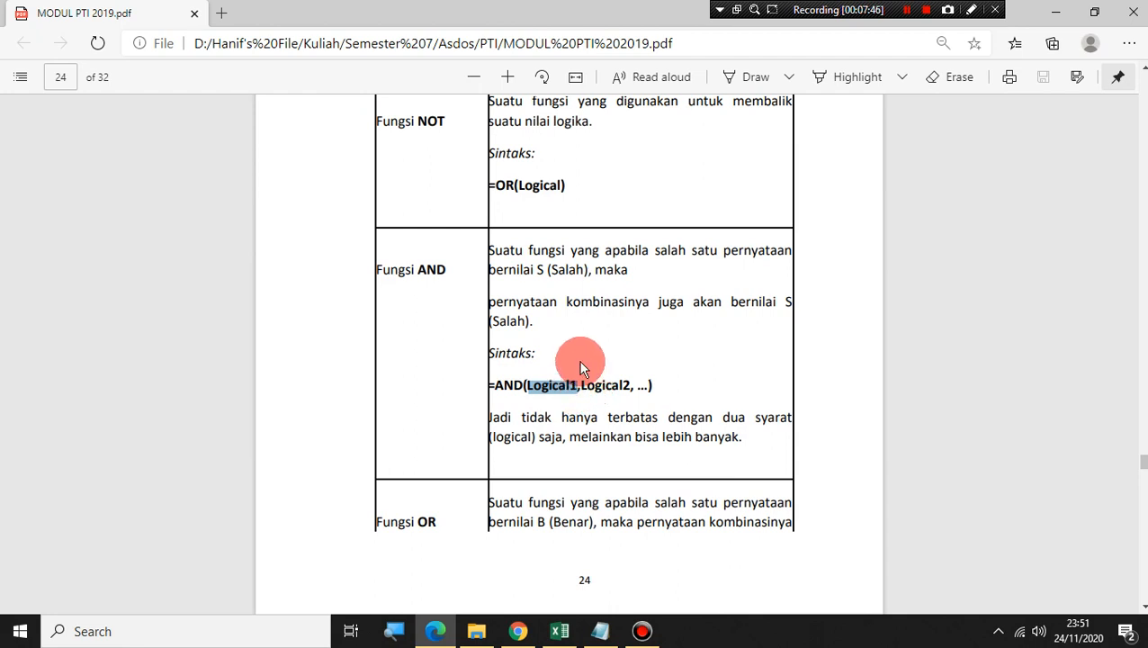
left_click_drag(579, 385, 627, 385)
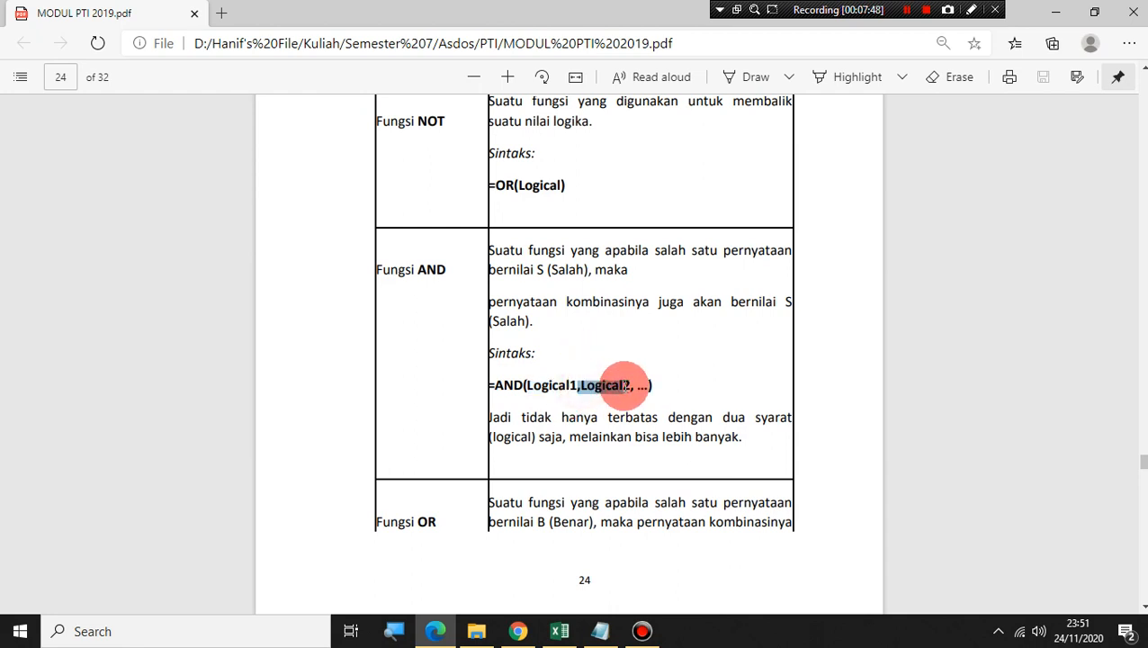
left_click(590, 377)
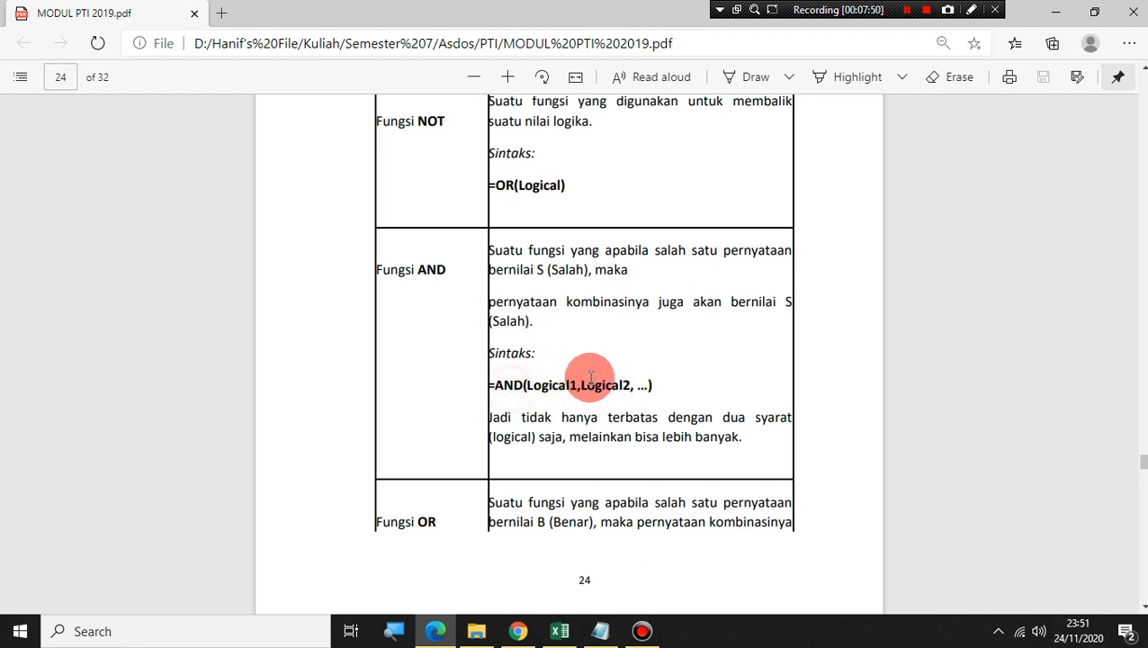
- Compare the AND function's syntax on page 24 with the OR function's syntax on page 25
scroll(595, 378, "down", 2)
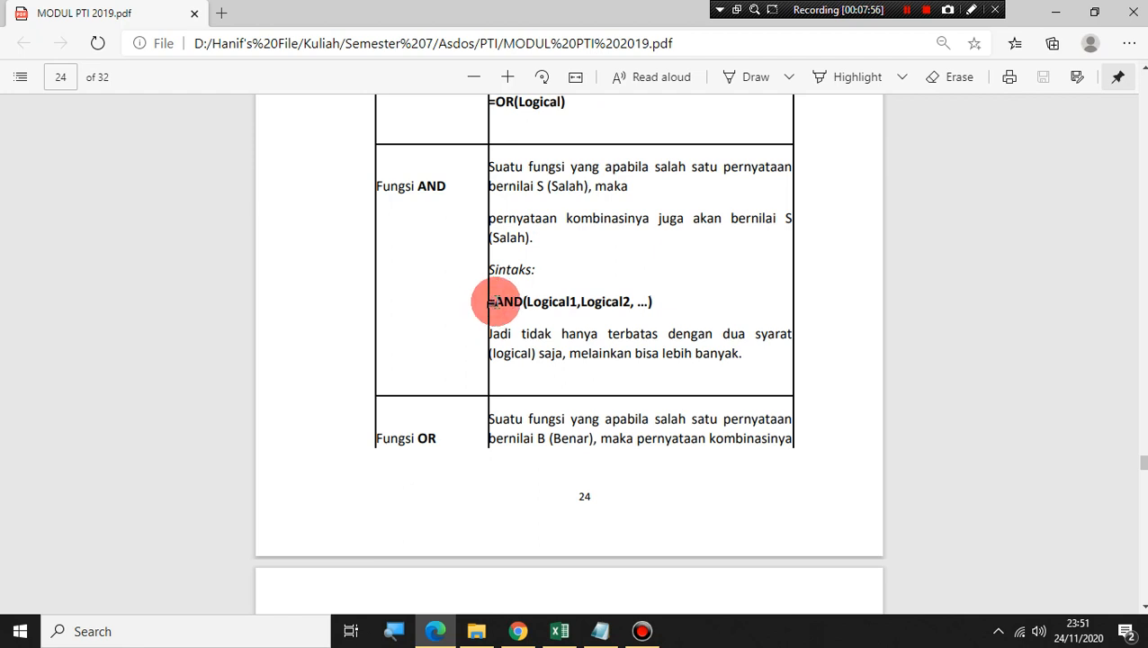
scroll(581, 273, "down", 6)
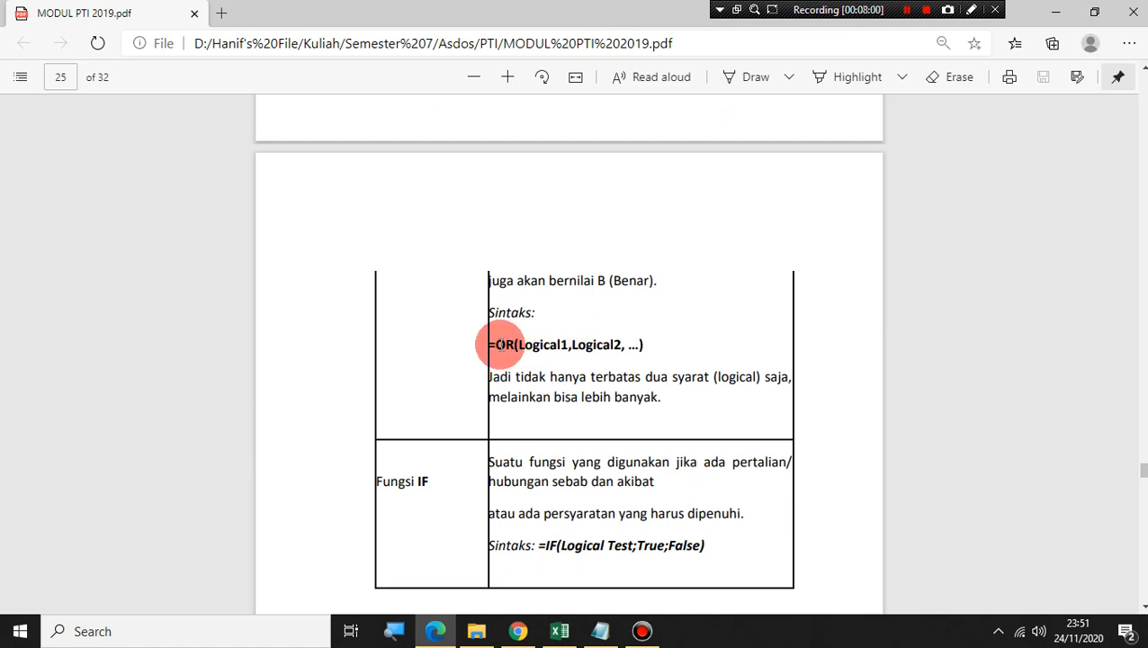
scroll(520, 335, "up", 6)
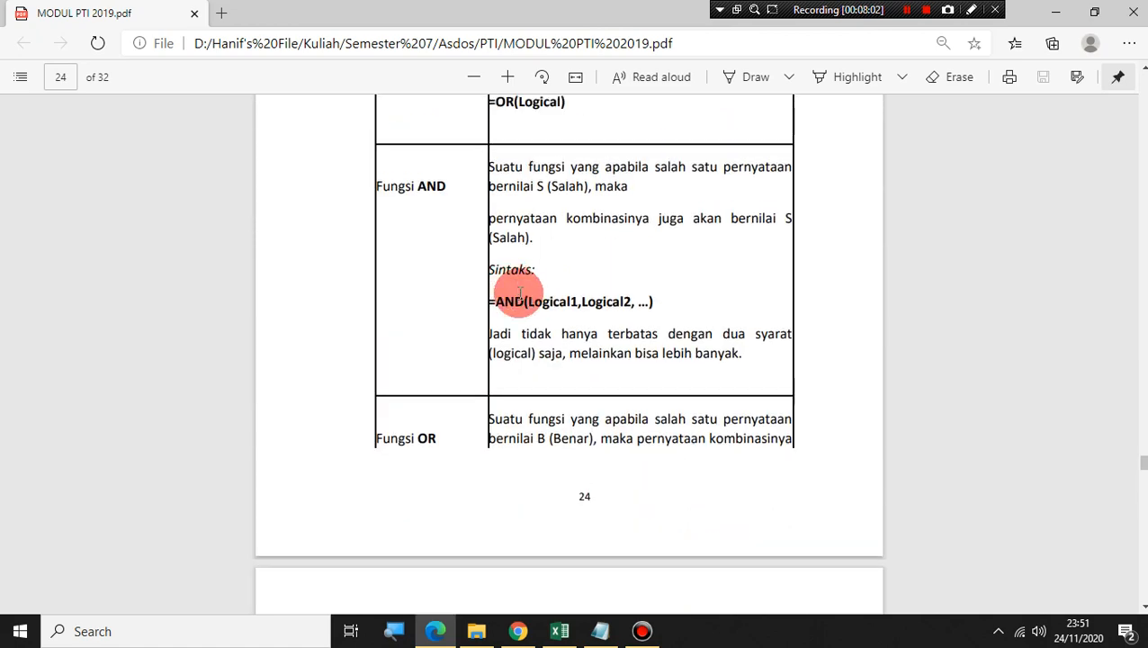
scroll(520, 300, "down", 6)
scroll(504, 358, "down", 2)
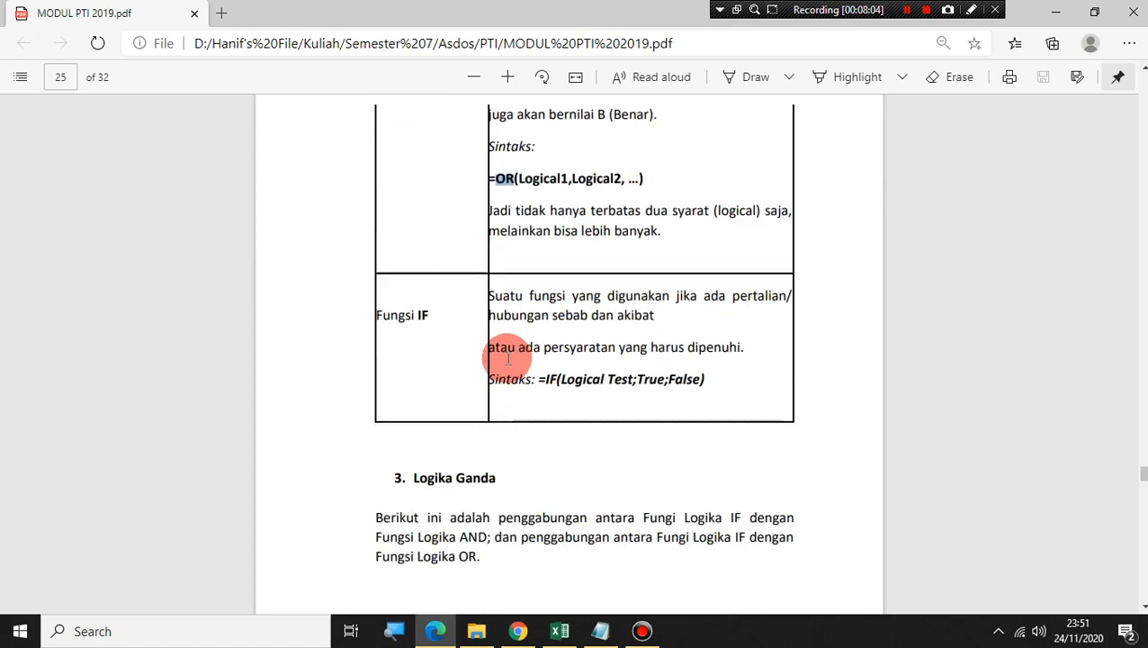
- Examine the IF function's syntax on page 25, including its Logical Test, True and False arguments
double_click(551, 378)
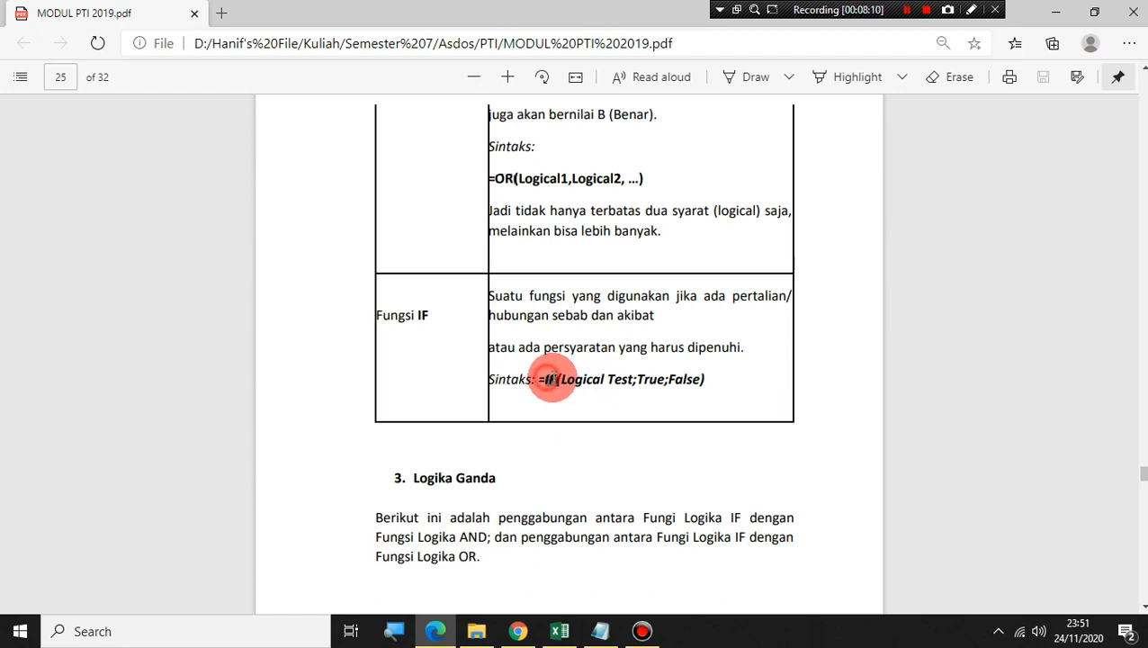
left_click_drag(557, 379, 730, 381)
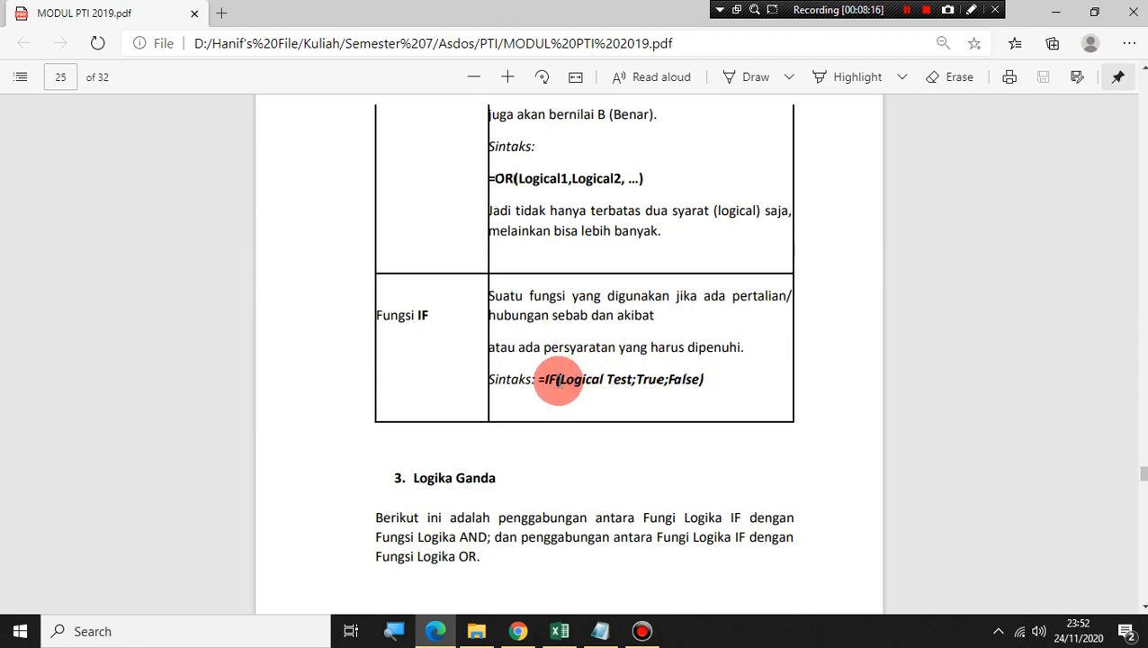
double_click(550, 379)
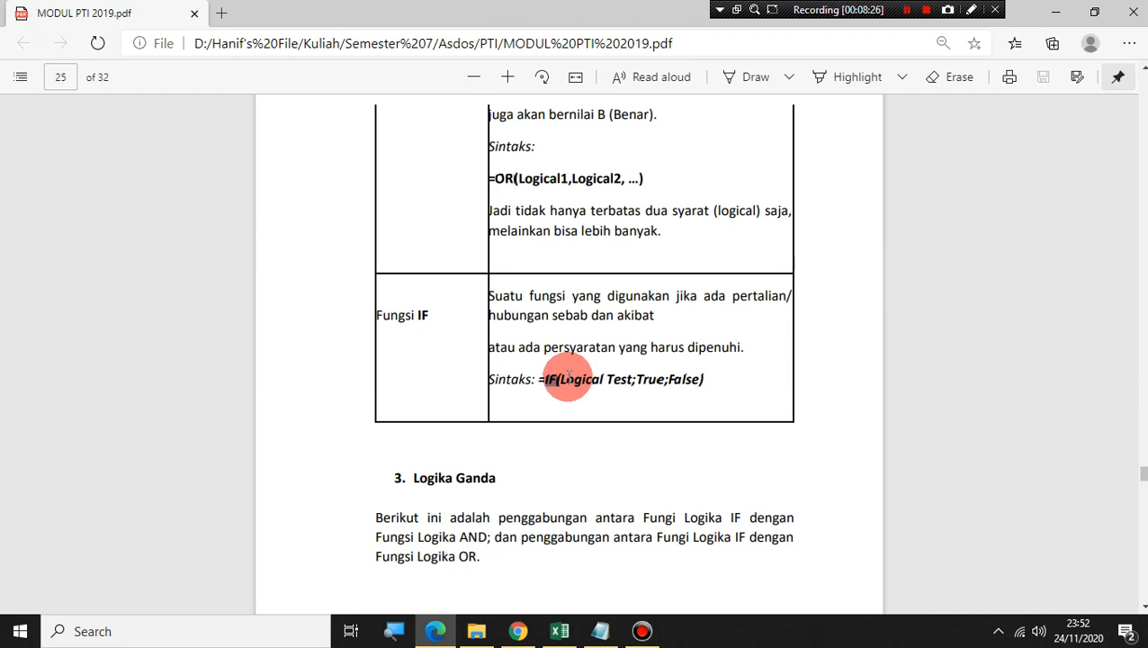
left_click_drag(561, 378, 627, 379)
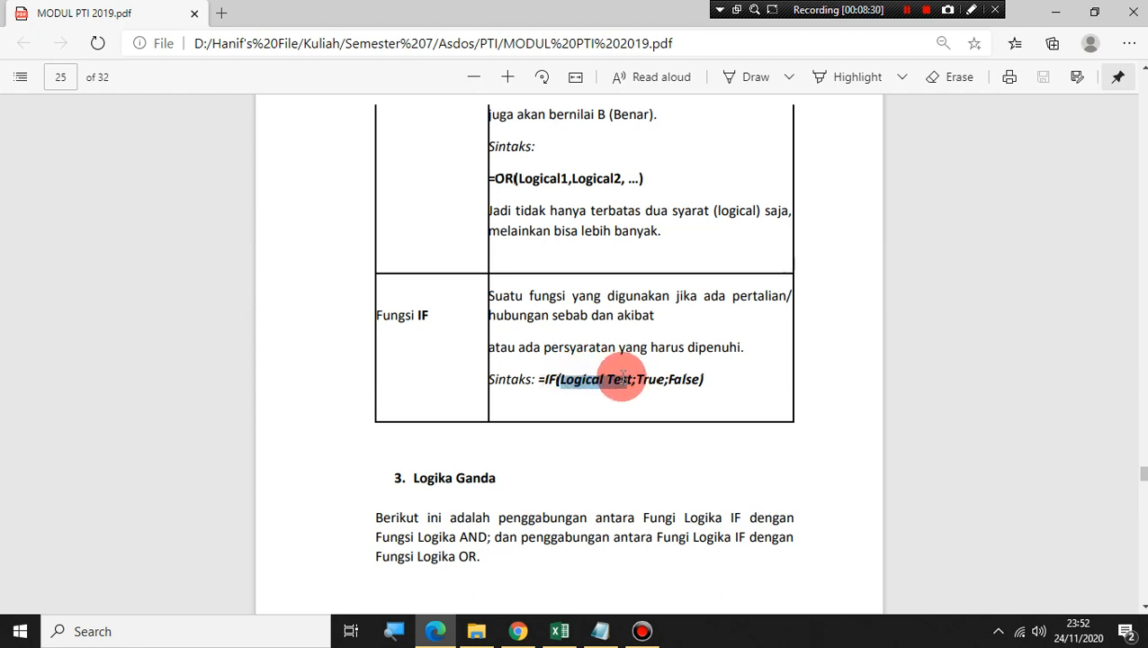
left_click_drag(623, 379, 667, 378)
left_click(640, 379)
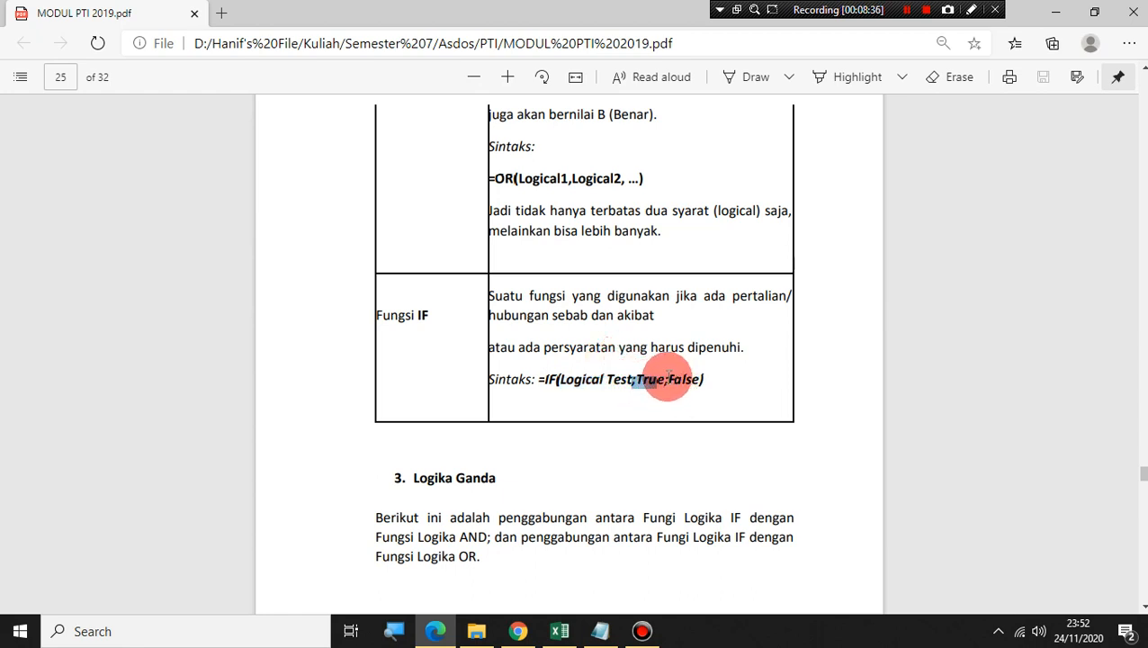
left_click(668, 377)
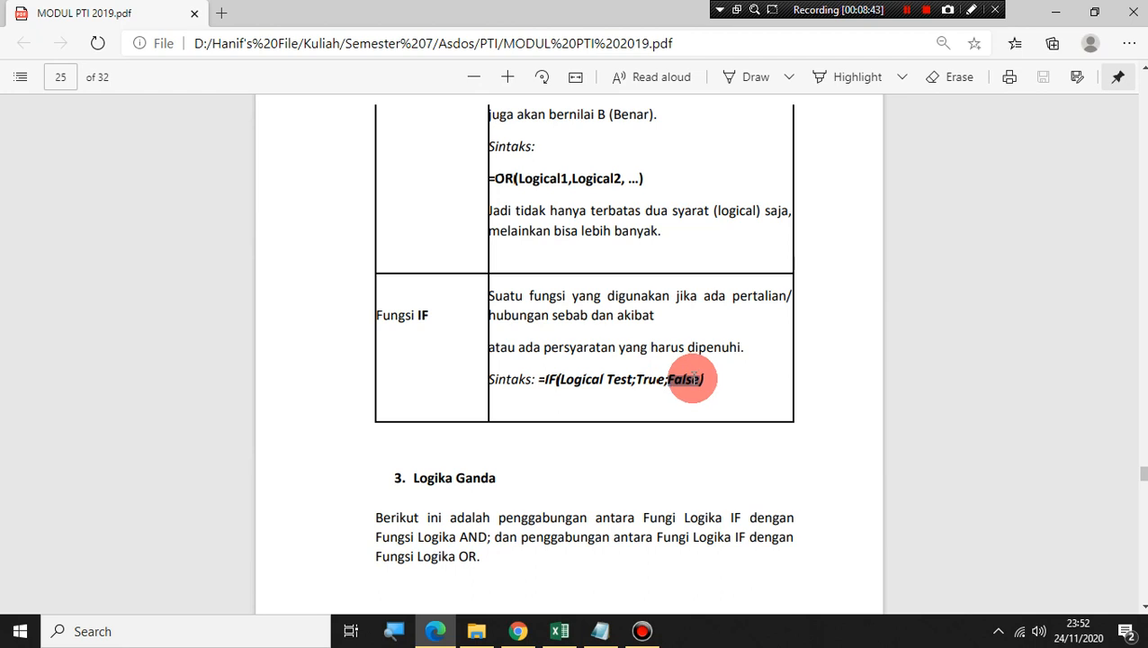
double_click(686, 379)
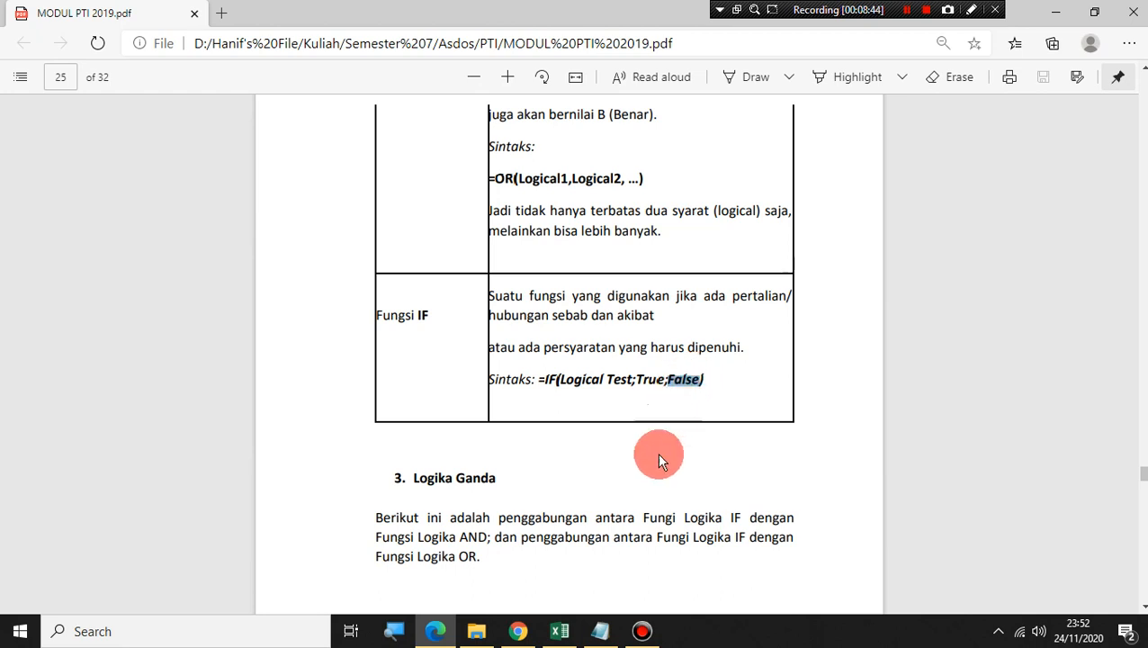
- Switch to the Notepad if-else example, then move and narrow its window so the PDF's IF syntax stays readable beside it
left_click(602, 627)
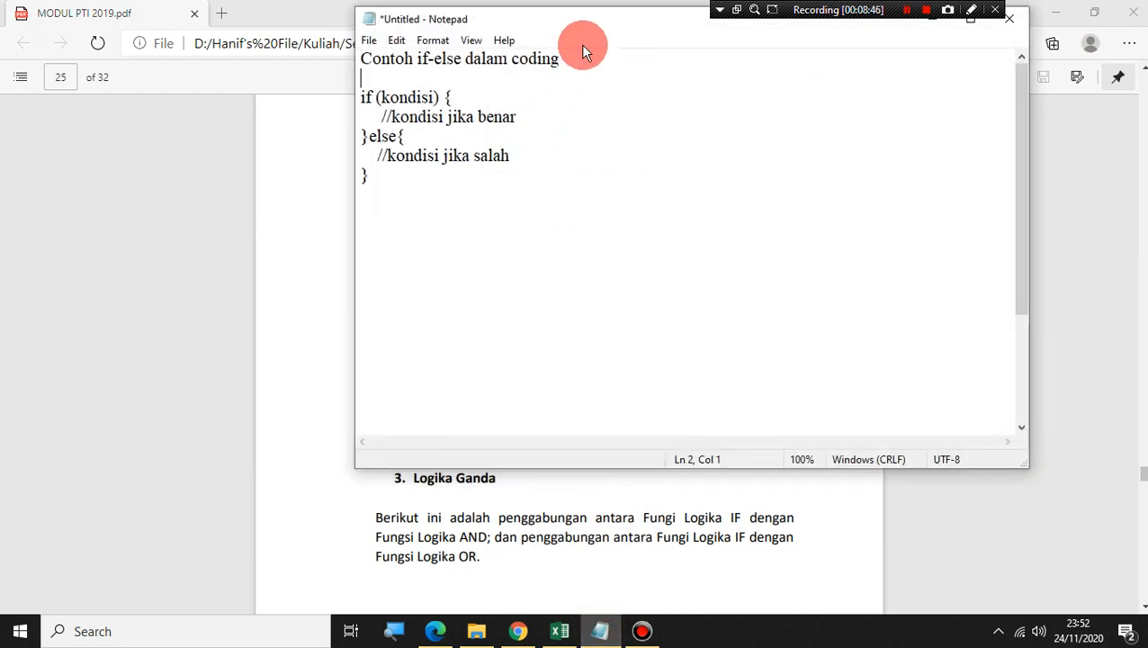
left_click_drag(631, 23, 957, 111)
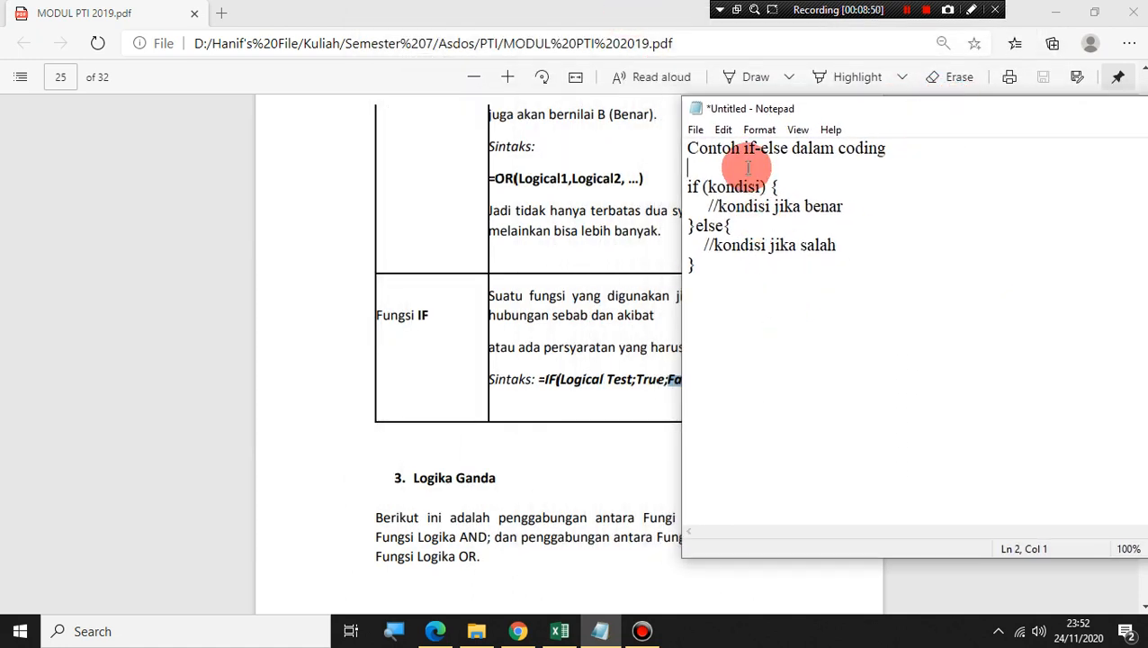
left_click_drag(681, 221, 805, 229)
left_click(864, 171)
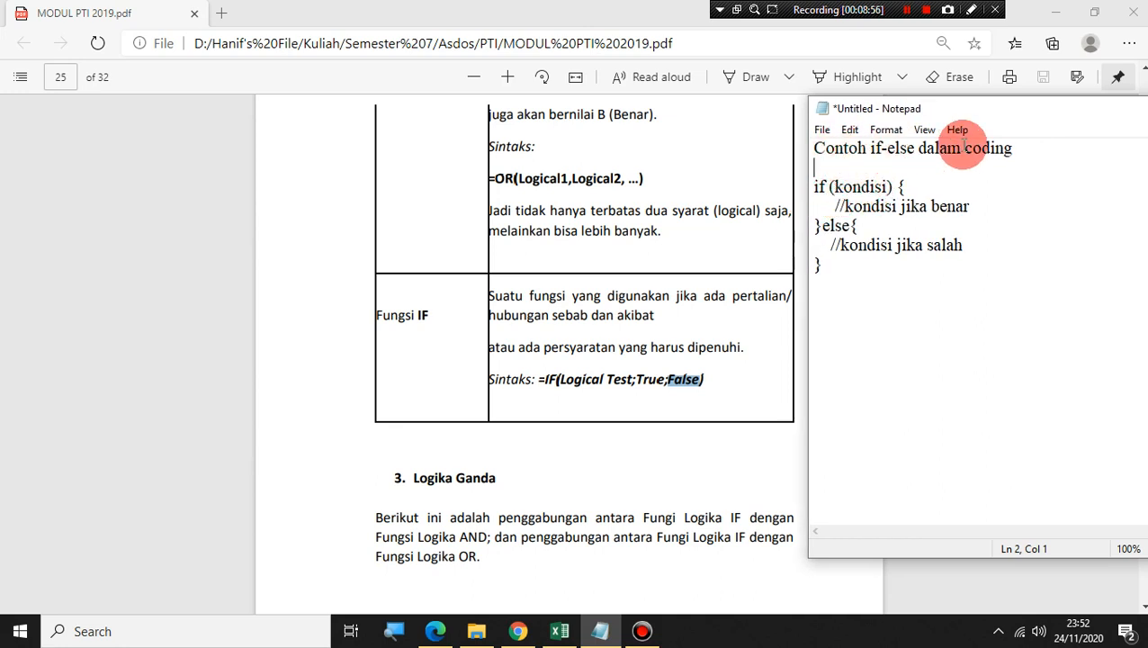
- Compare the Notepad if-else example's condition, true branch and else branch with the IF syntax on page 25 of the PDF
left_click_drag(825, 148, 977, 215)
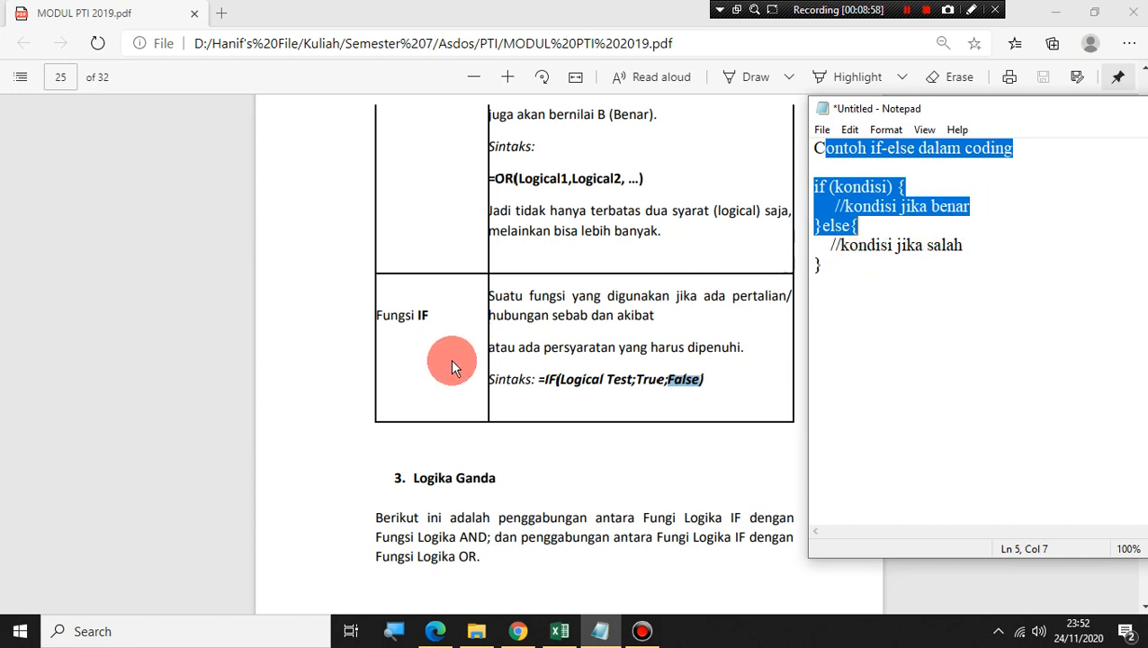
left_click(979, 311)
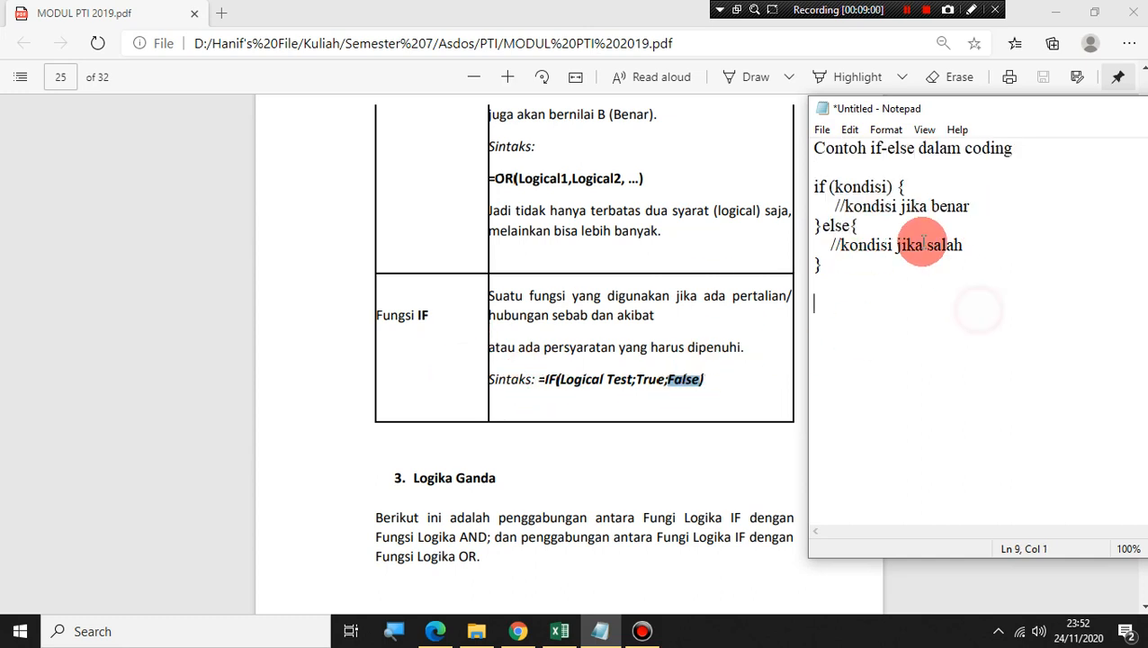
double_click(816, 186)
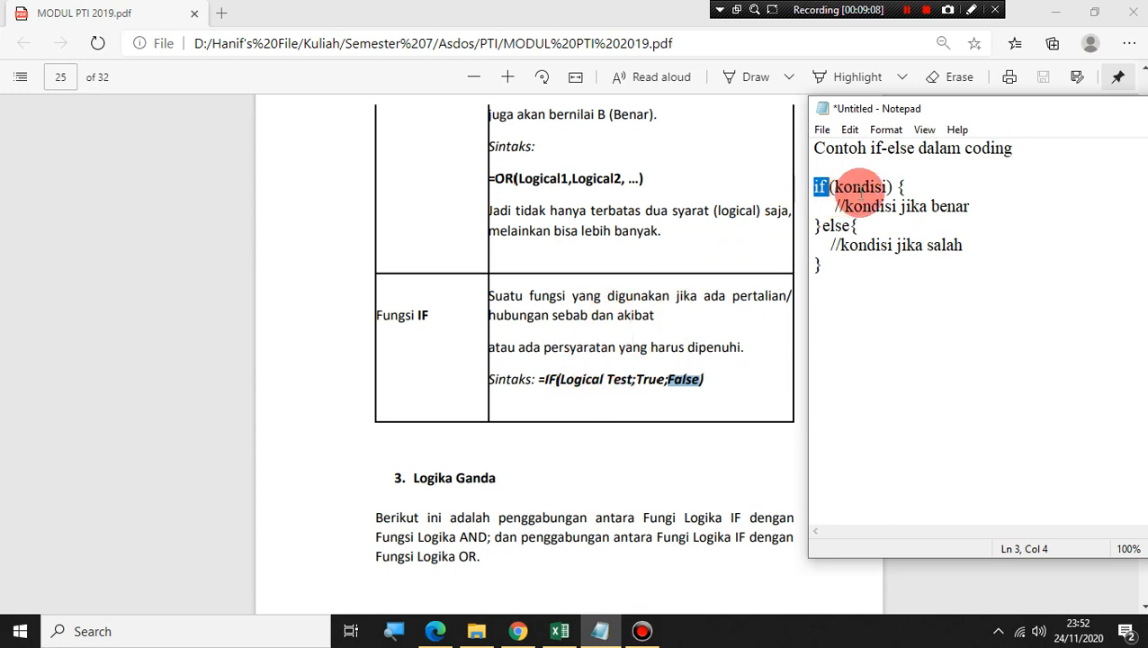
left_click(955, 182)
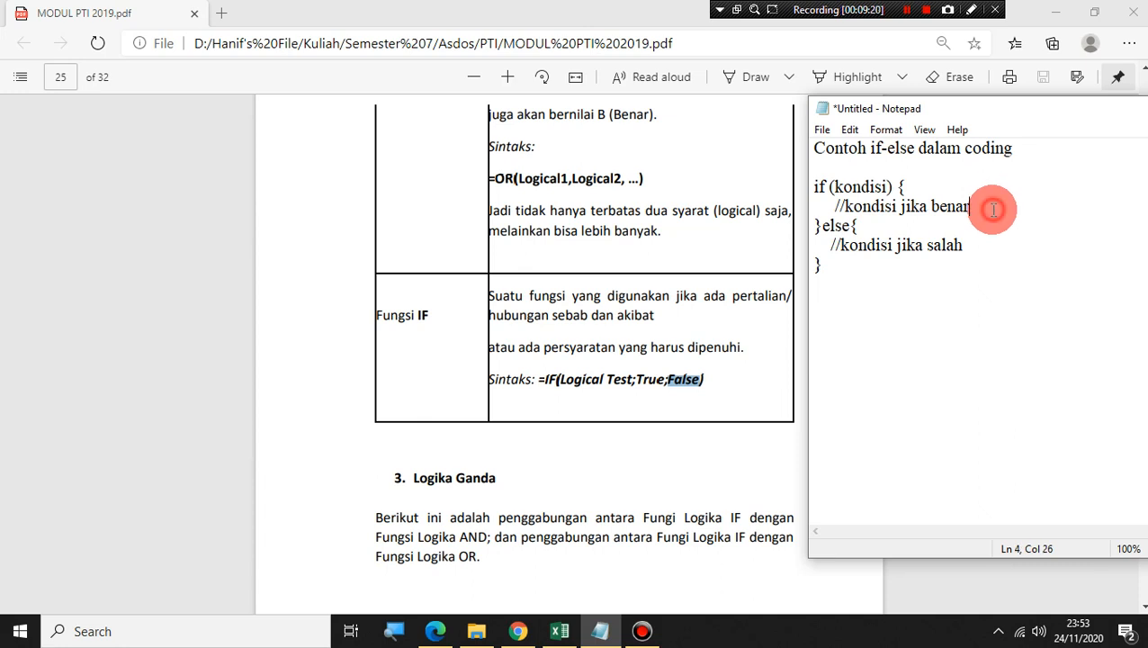
left_click_drag(993, 209, 841, 207)
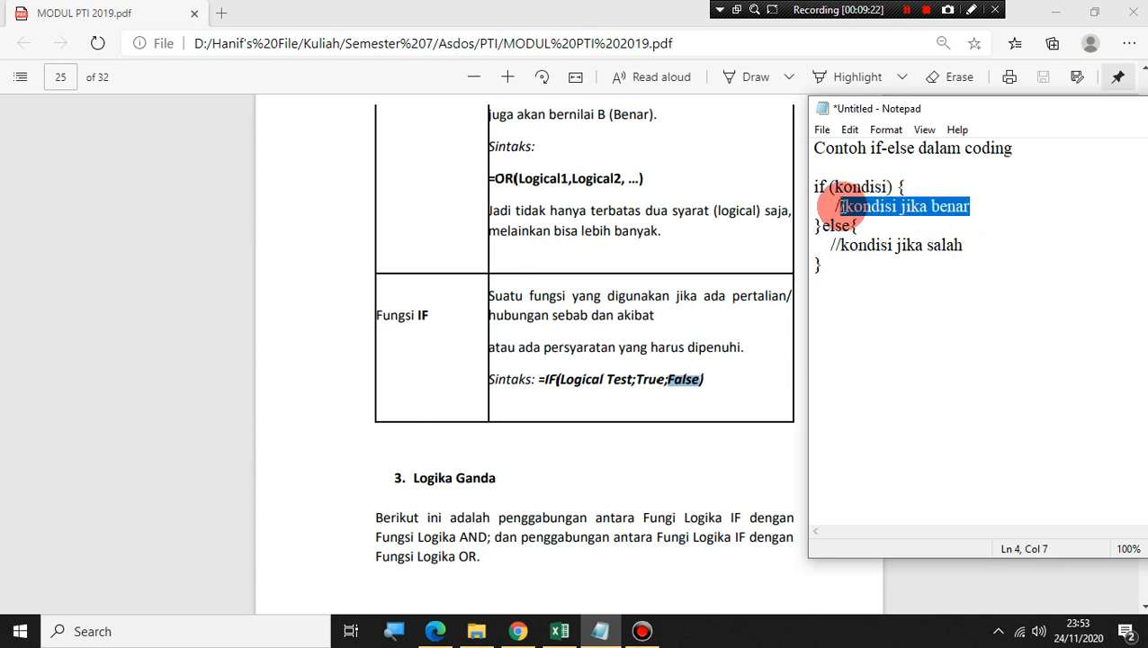
left_click(907, 205)
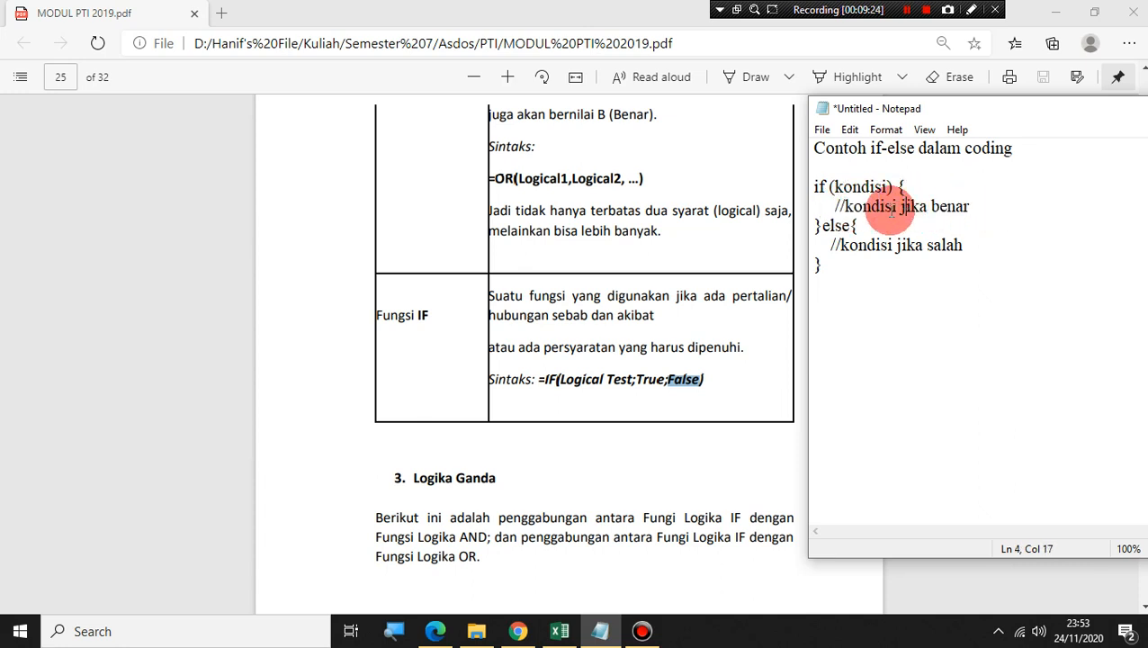
left_click(667, 379)
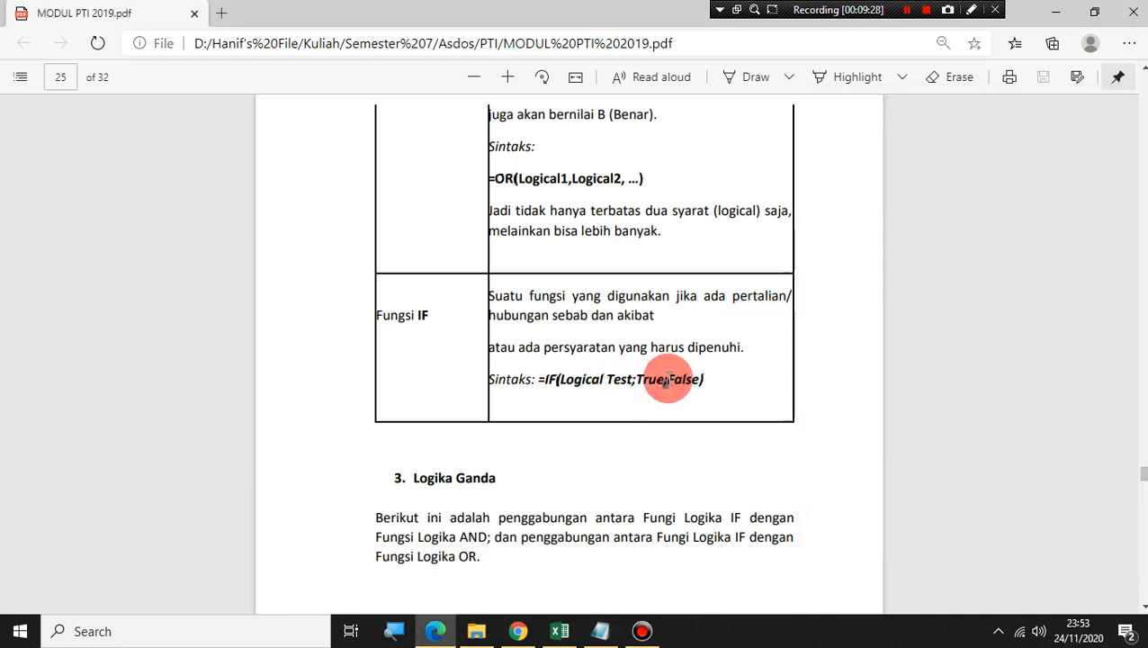
left_click(600, 631)
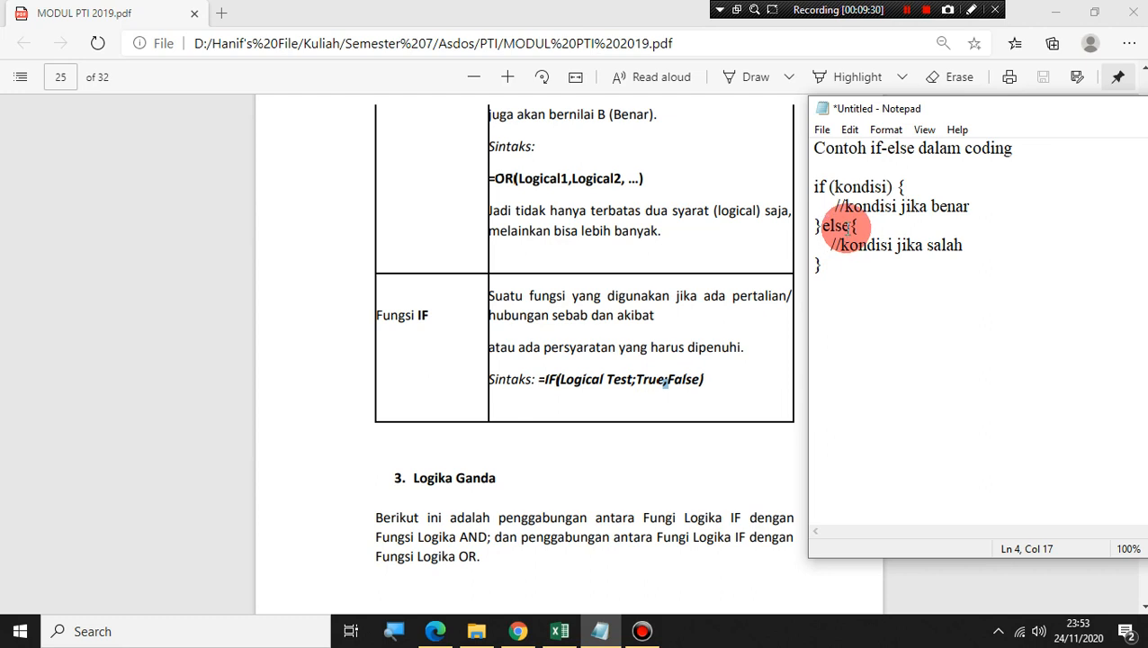
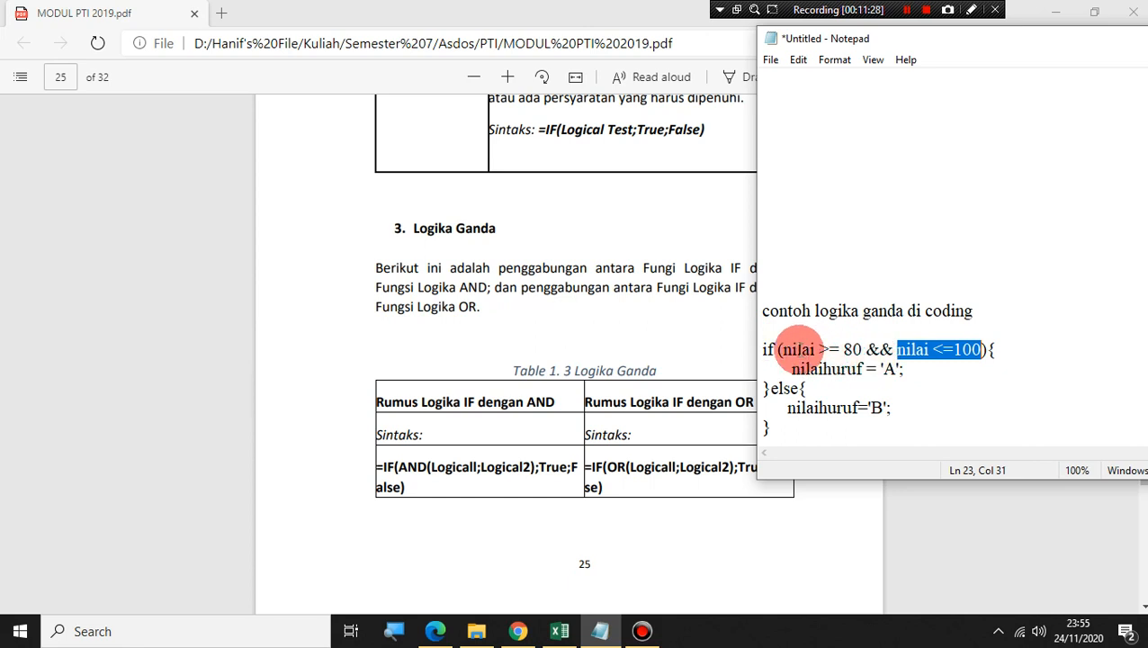
- Examine the Notepad double-logic example's nilai >= 80 && nilai <=100 condition and return to the Logika Ganda table in the PDF
left_click_drag(763, 349, 934, 372)
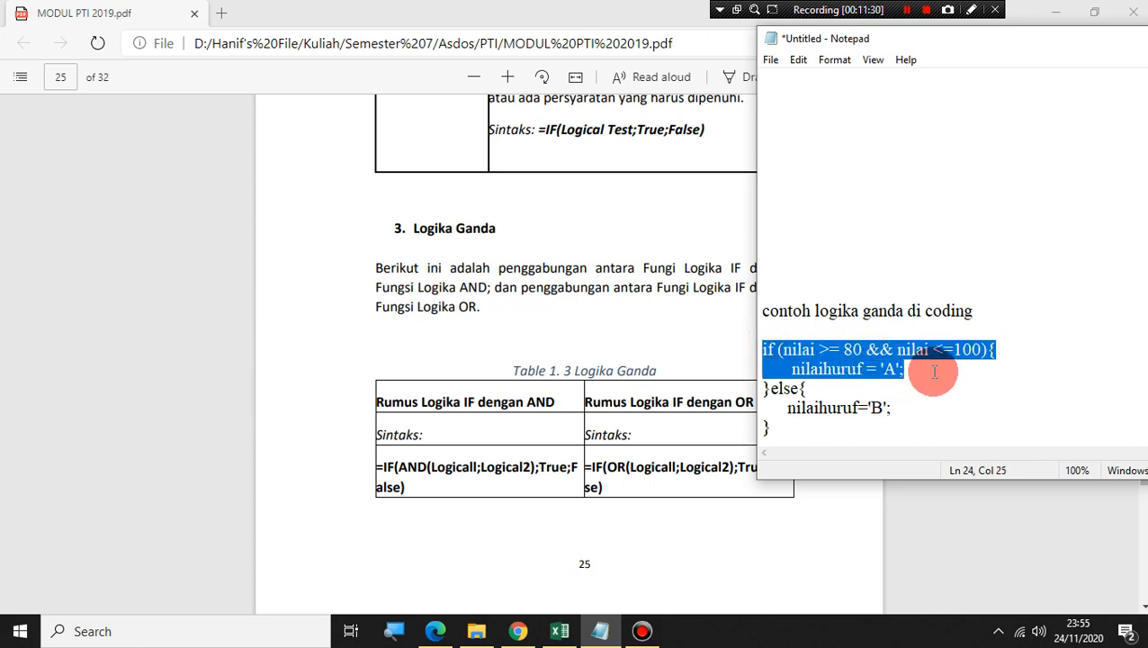
left_click(901, 419)
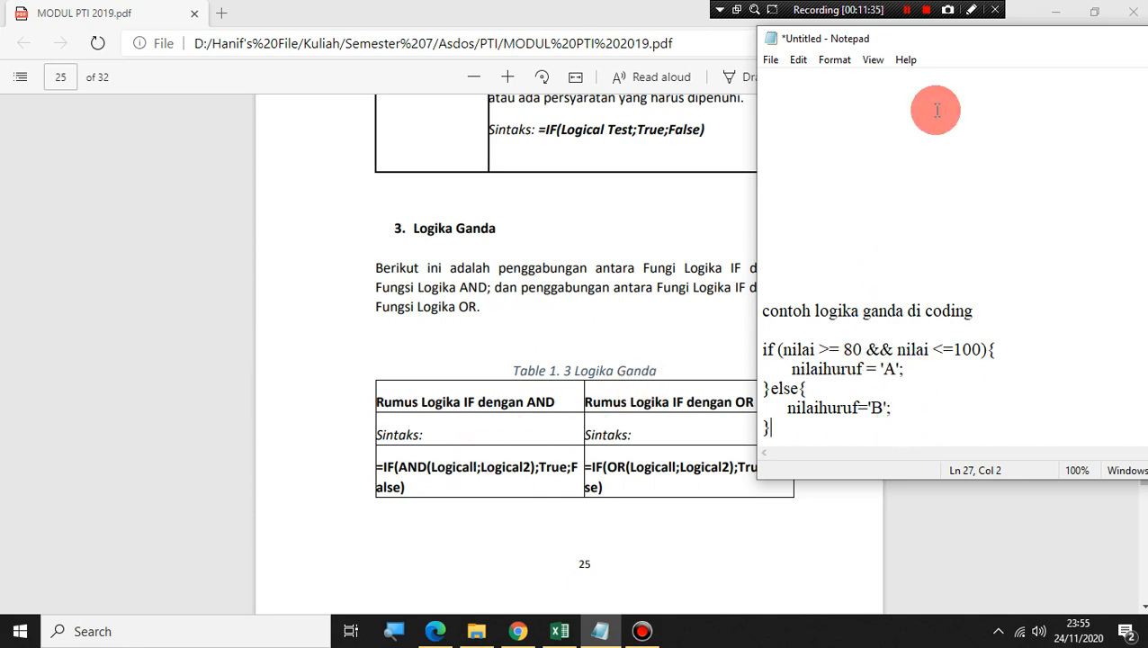
left_click(596, 266)
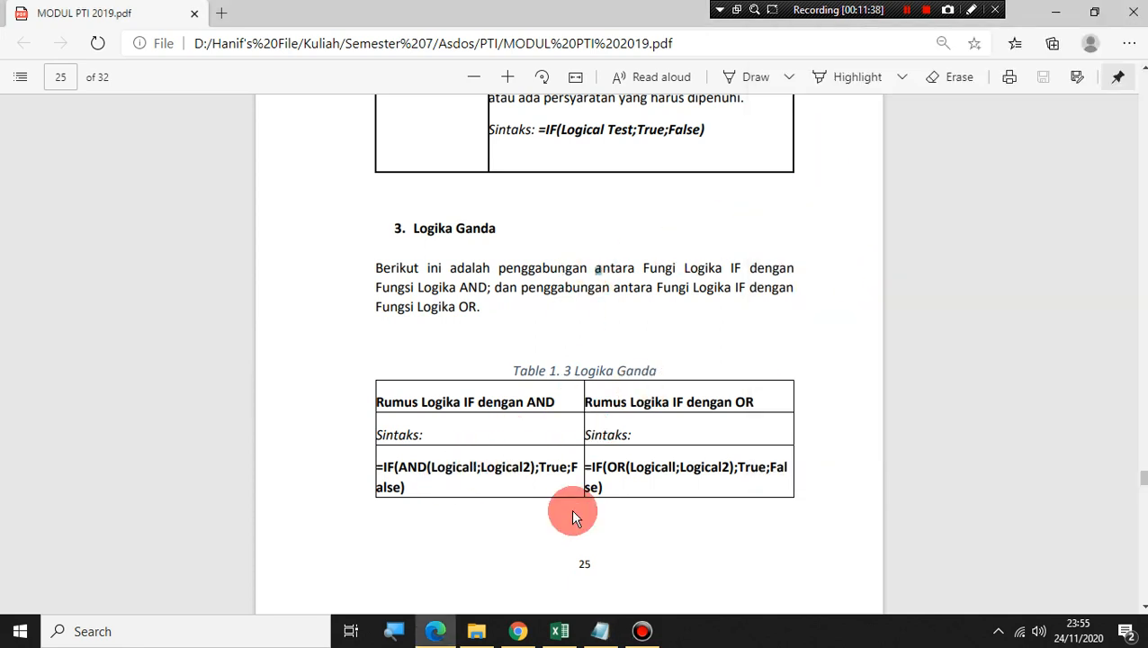
- Switch to the materi excel.xlsx workbook and clear the HASIL results in G15:G18 of the student grade table
left_click(559, 629)
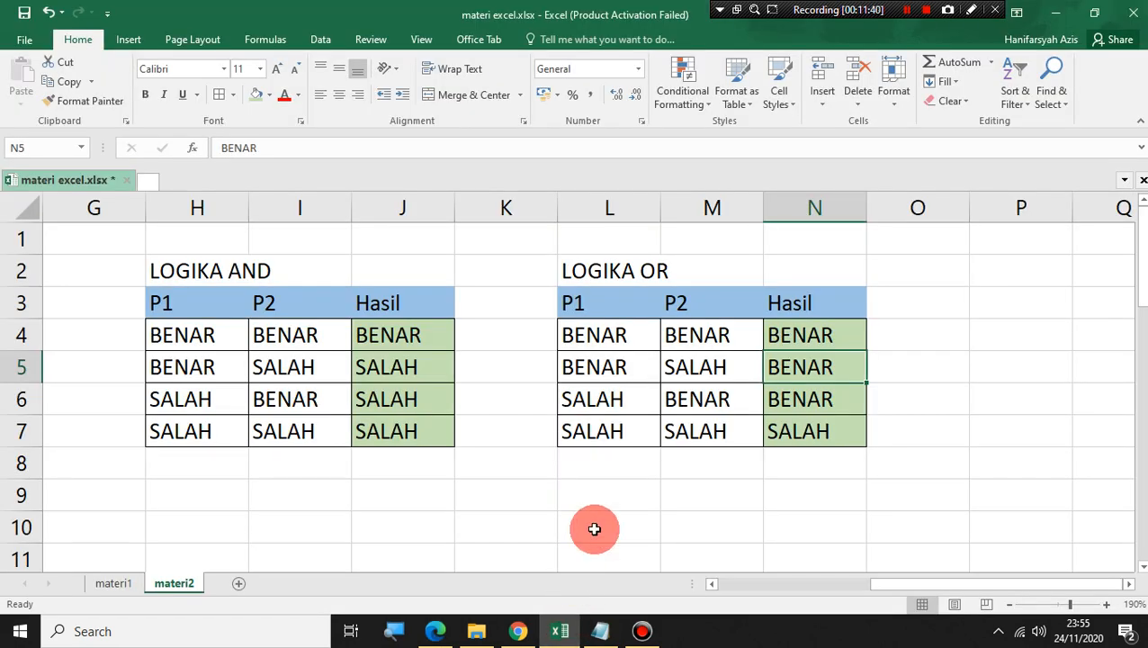
scroll(882, 500, "down", 4, "ctrl")
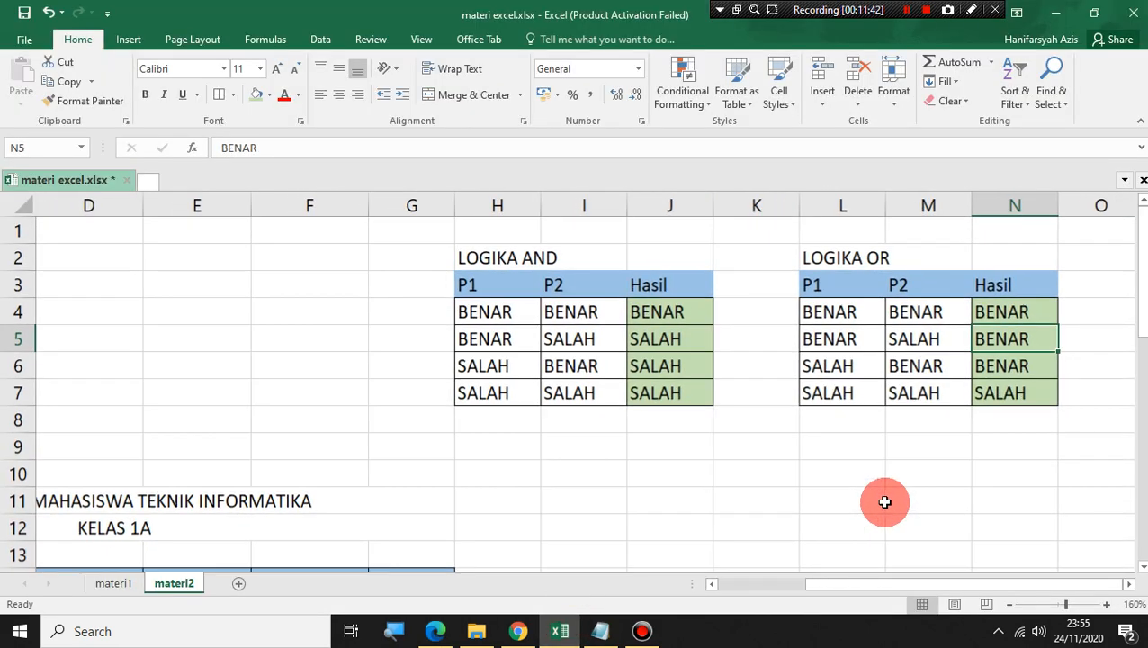
scroll(884, 501, "down", 1, "ctrl")
left_click_drag(612, 494, 608, 550)
key("Delete")
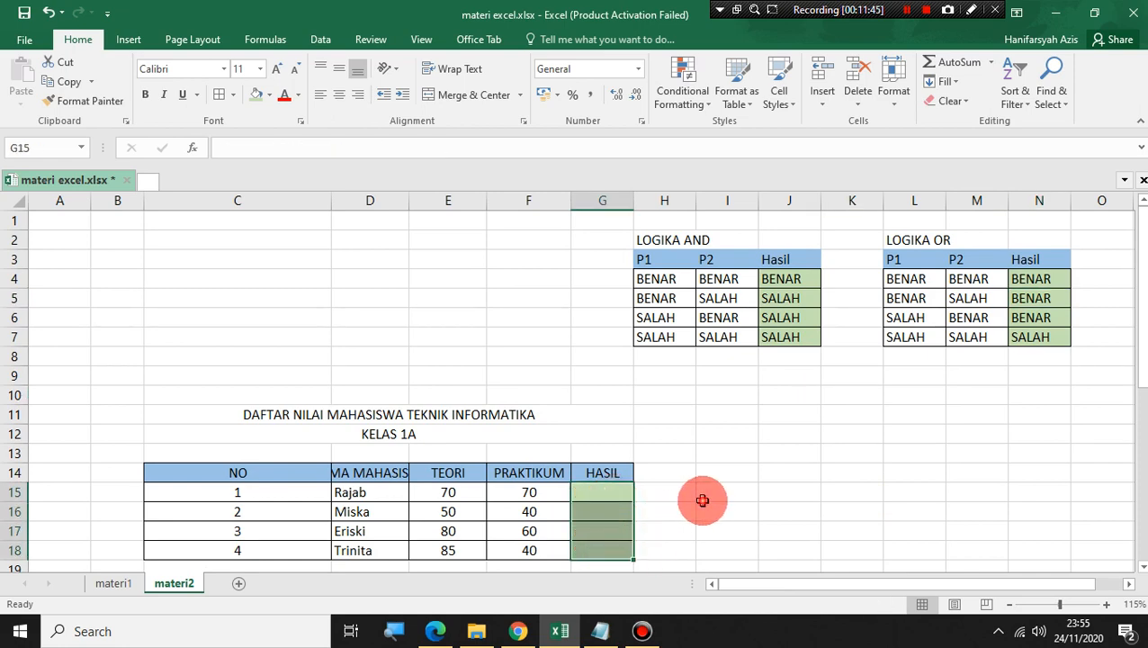
left_click(702, 494)
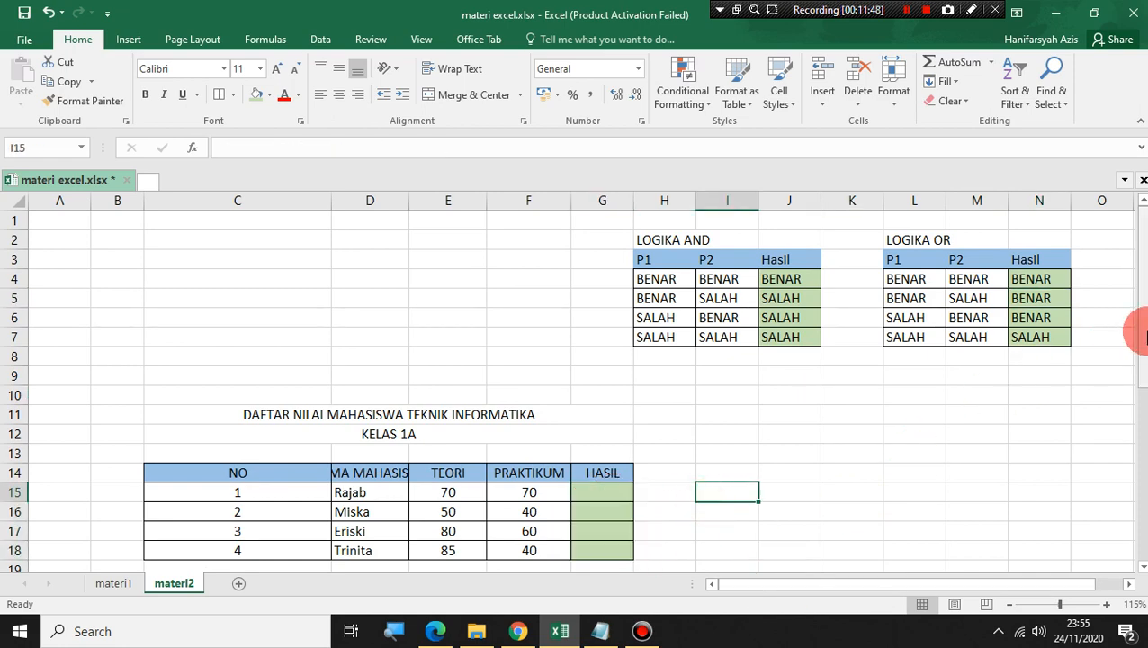
- Copy the grade table with its headings from C11:G18 and paste it one column over at B11, accepting the unmerging of cells
left_click_drag(1135, 327, 1139, 356)
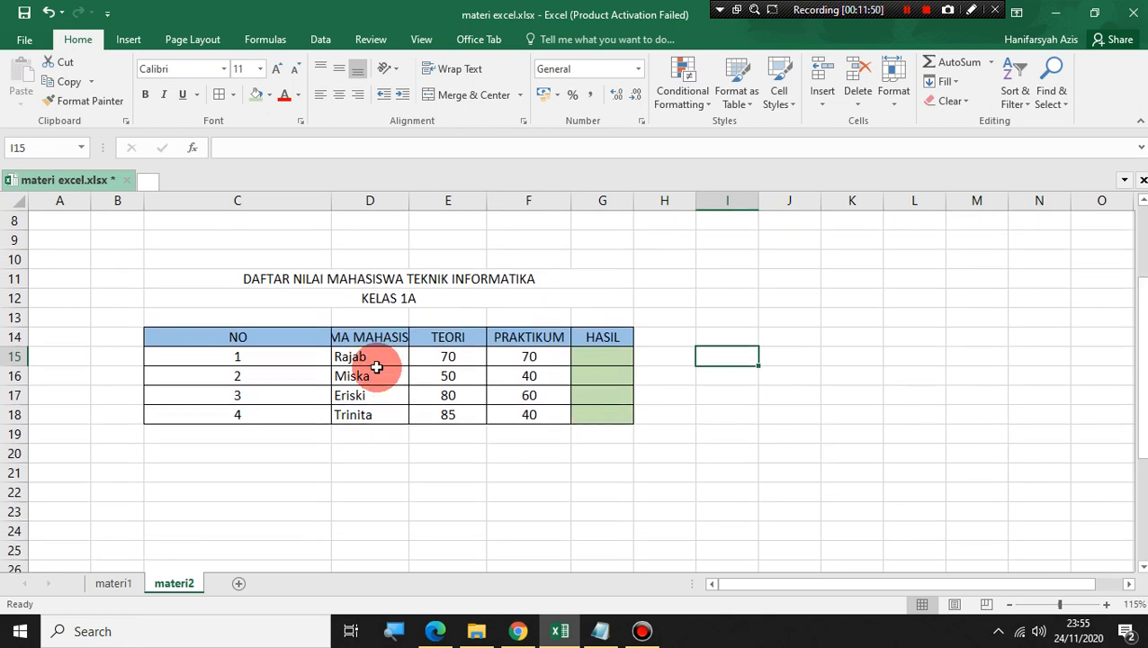
left_click_drag(149, 340, 603, 414)
left_click_drag(277, 284, 535, 410)
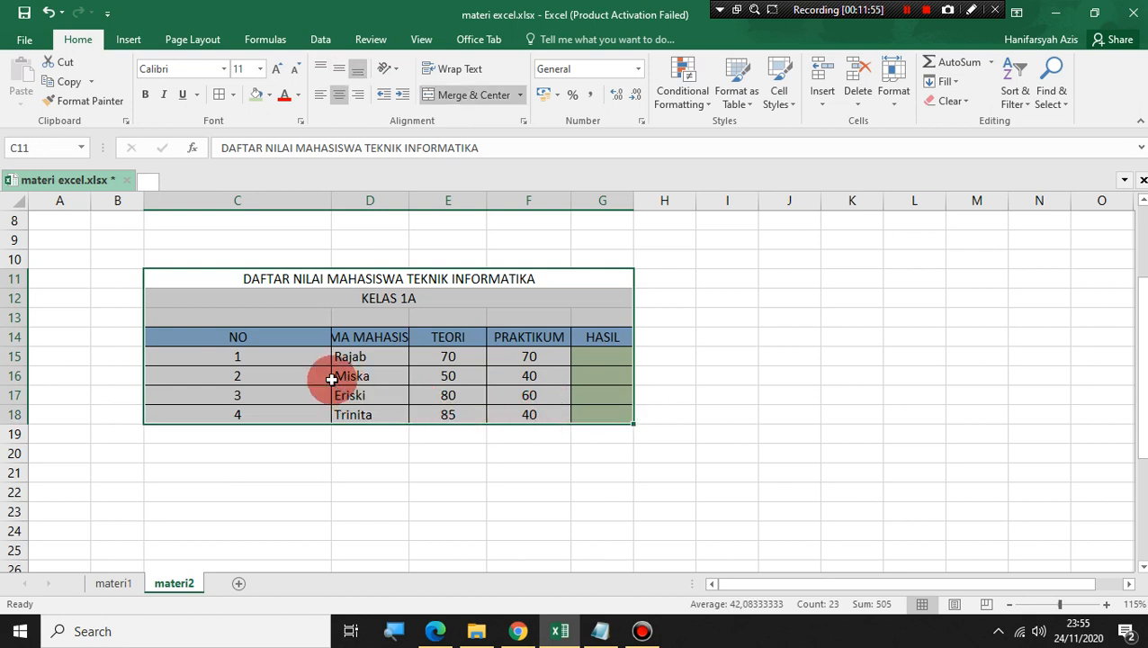
key("ctrl+c")
left_click(131, 278)
key("ctrl+v")
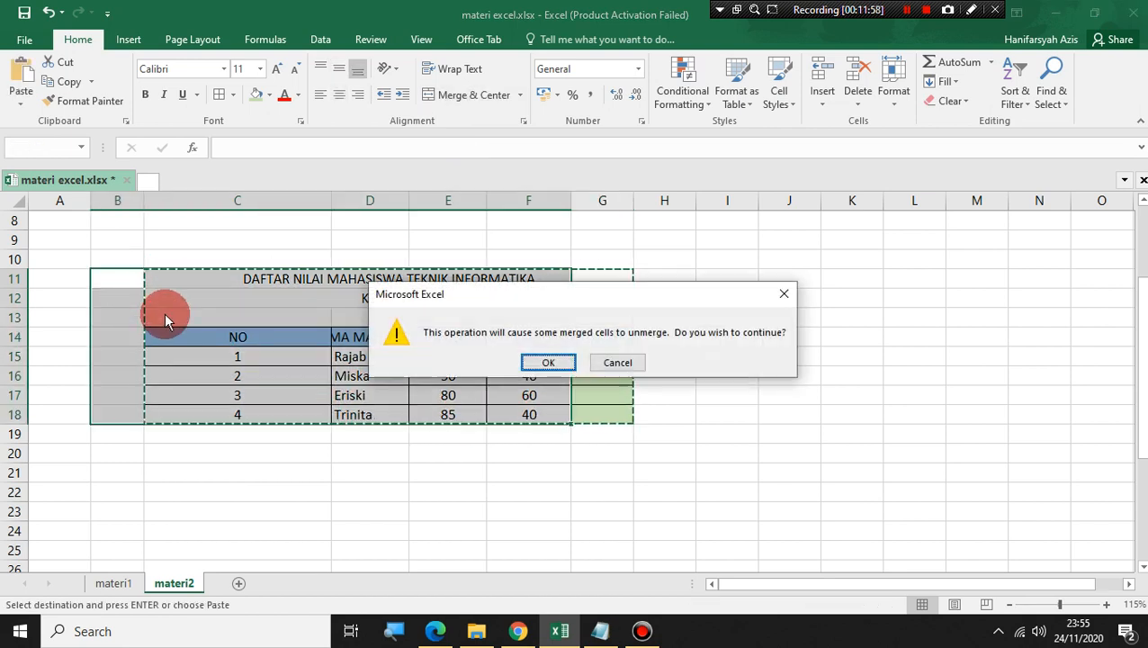
left_click(545, 362)
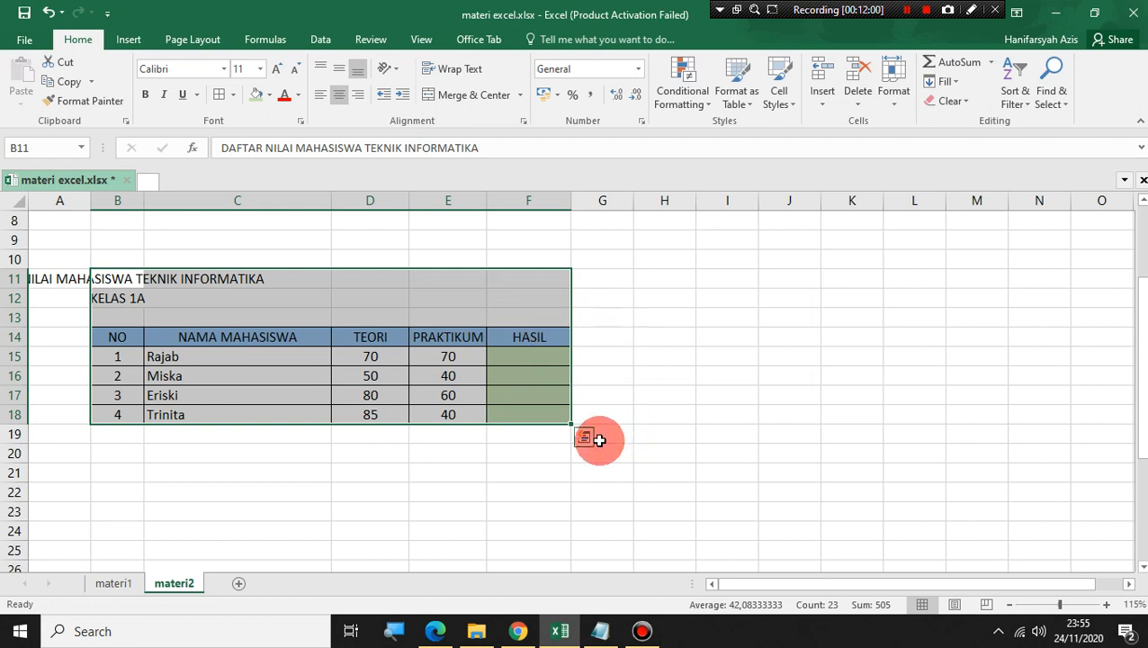
- Shift the table's two title lines one column over by copying A11:C12 and pasting it at B11
left_click_drag(745, 585, 715, 585)
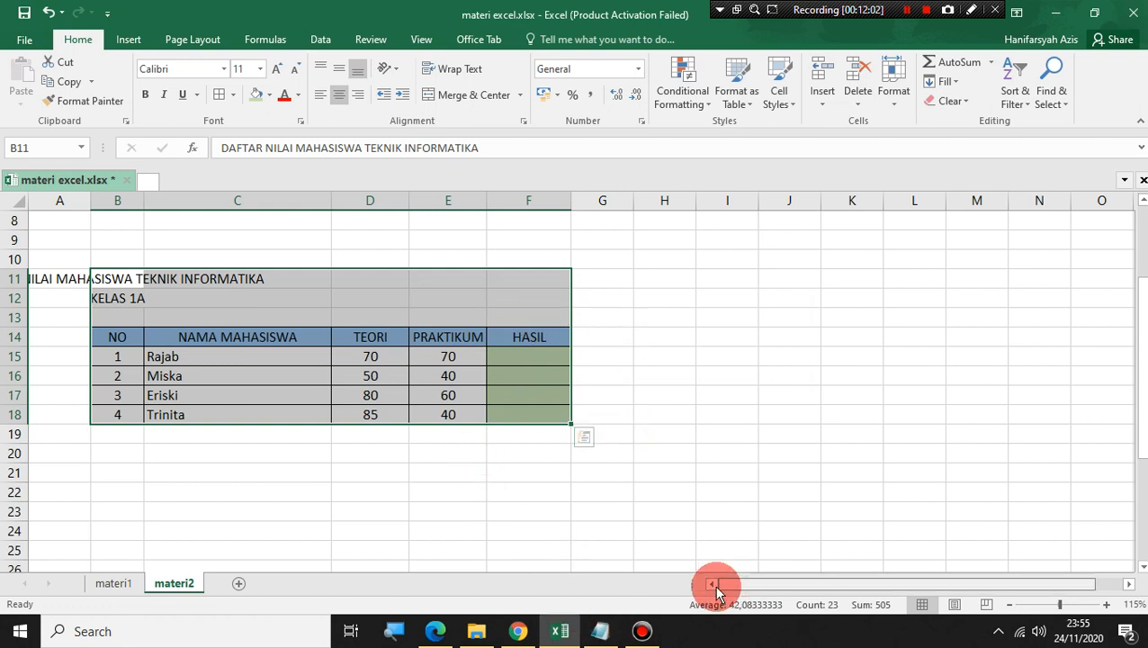
left_click(36, 279)
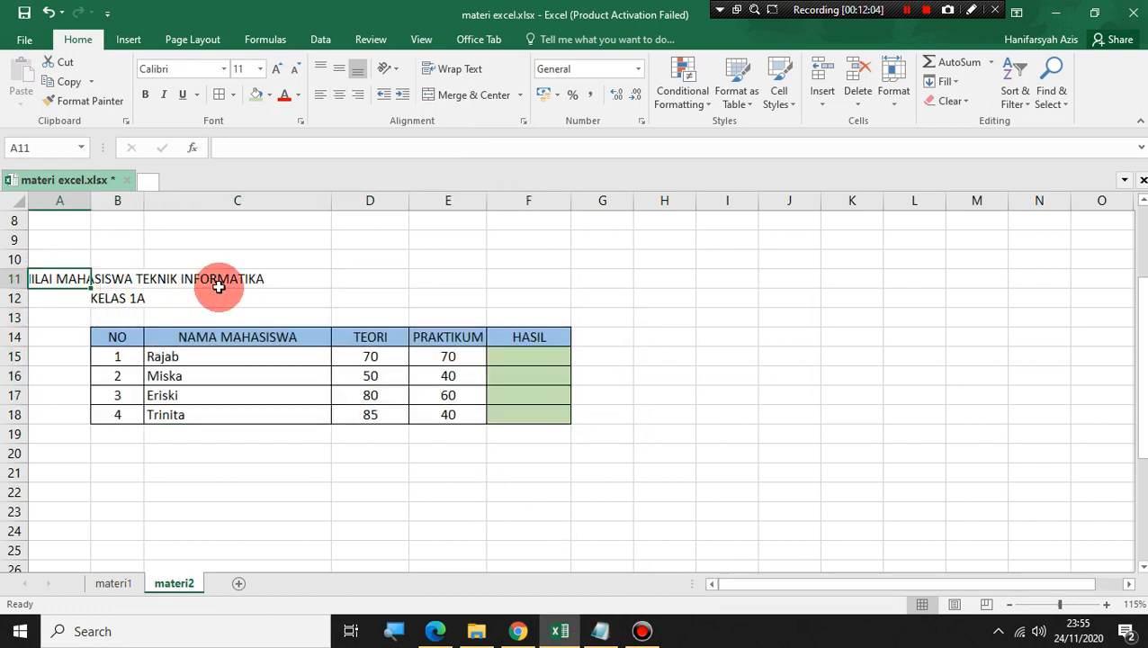
left_click(268, 297, "shift")
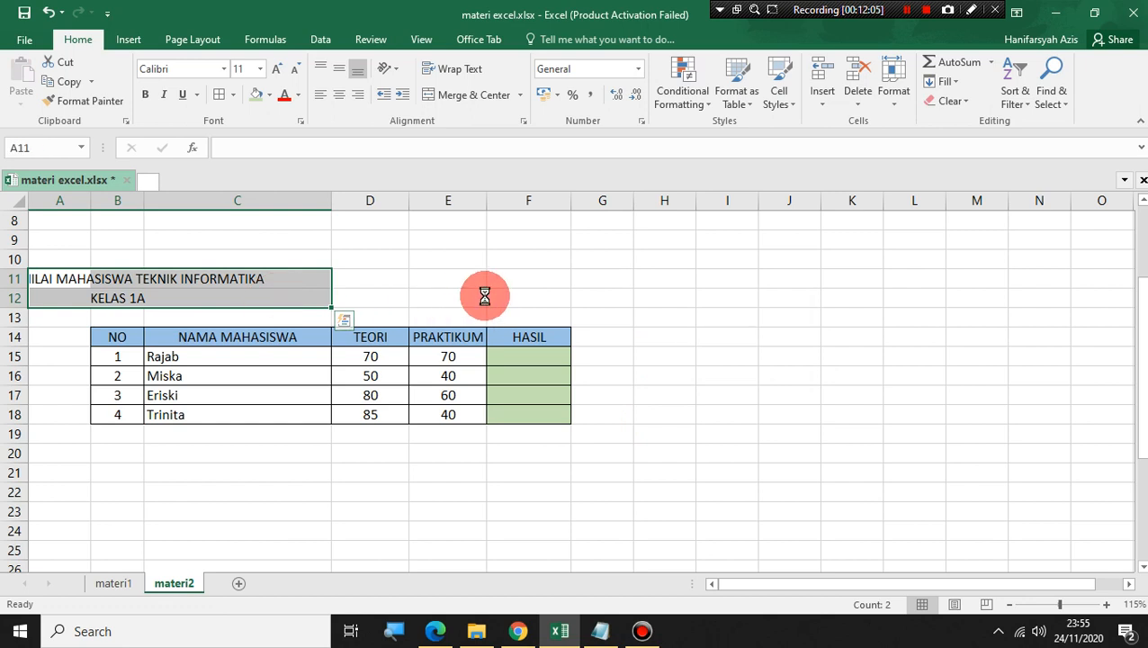
key("ctrl+c")
left_click(128, 272)
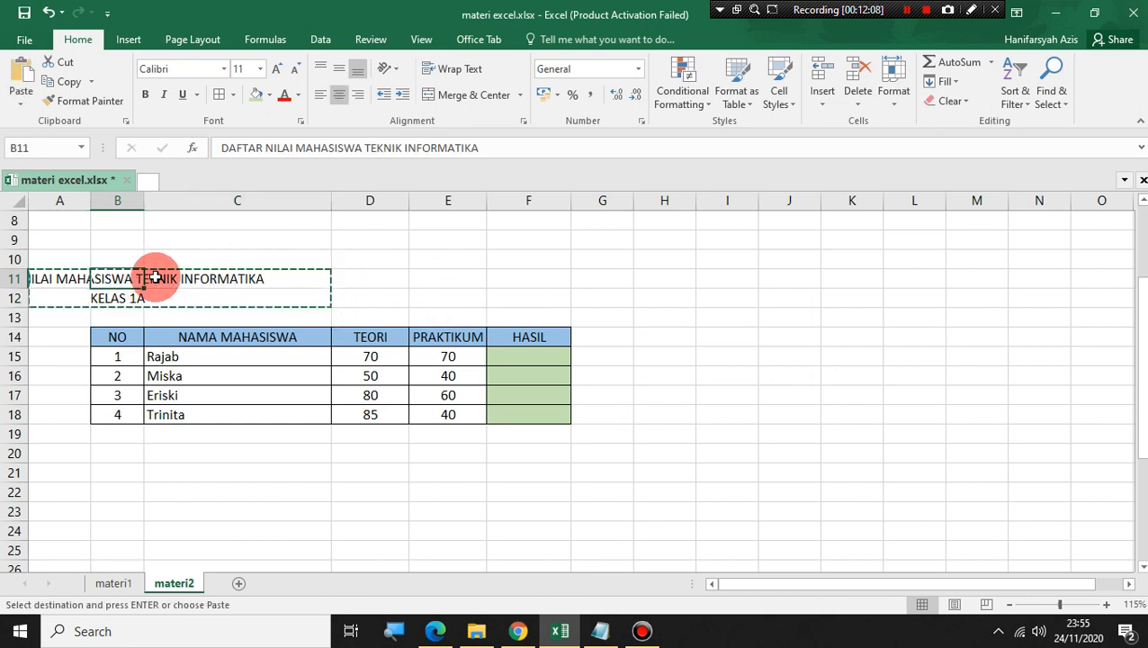
key("Return")
left_click(464, 284)
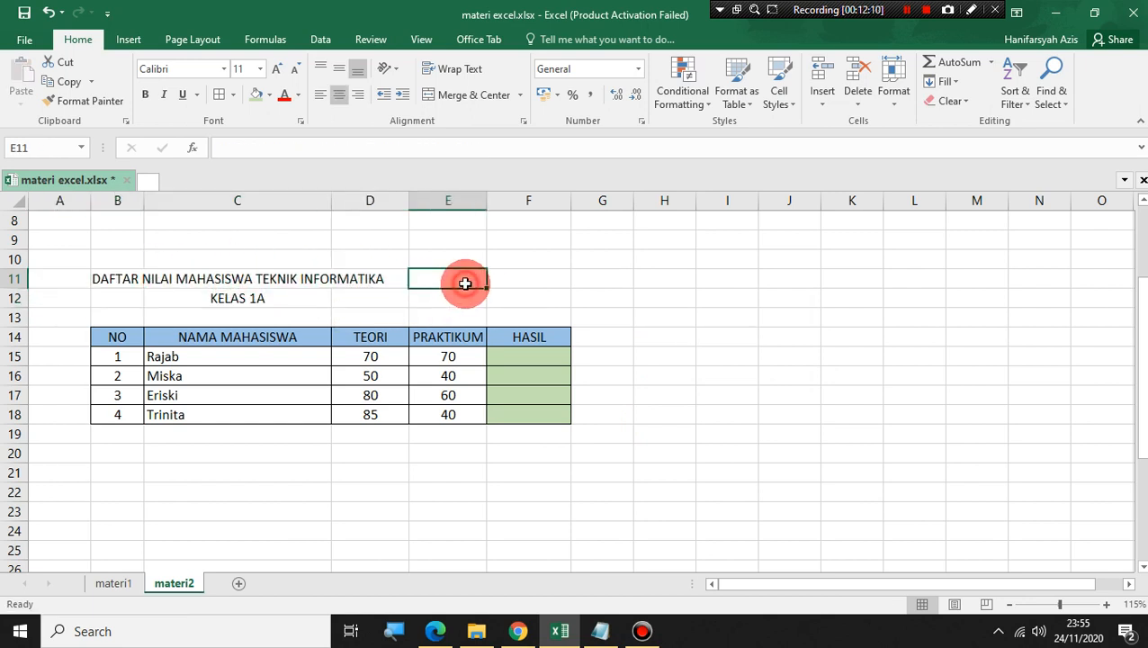
- Review the grade table up to HASIL cell F15, check the IF with AND syntax in the PDF, and return to the workbook
left_click(250, 358)
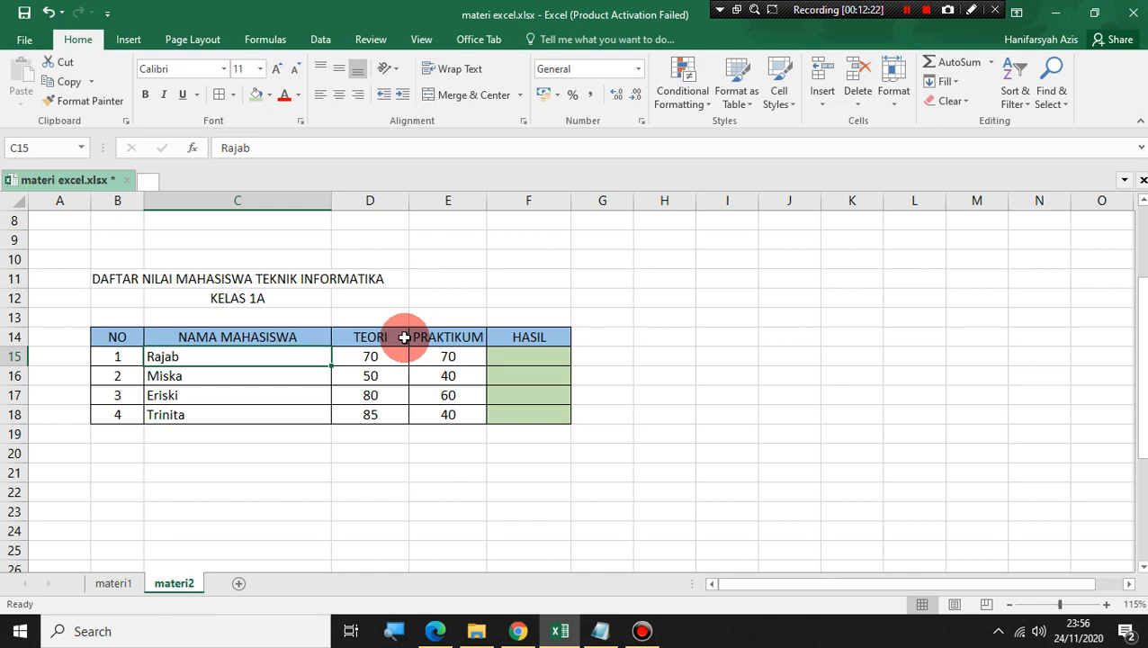
left_click(503, 358)
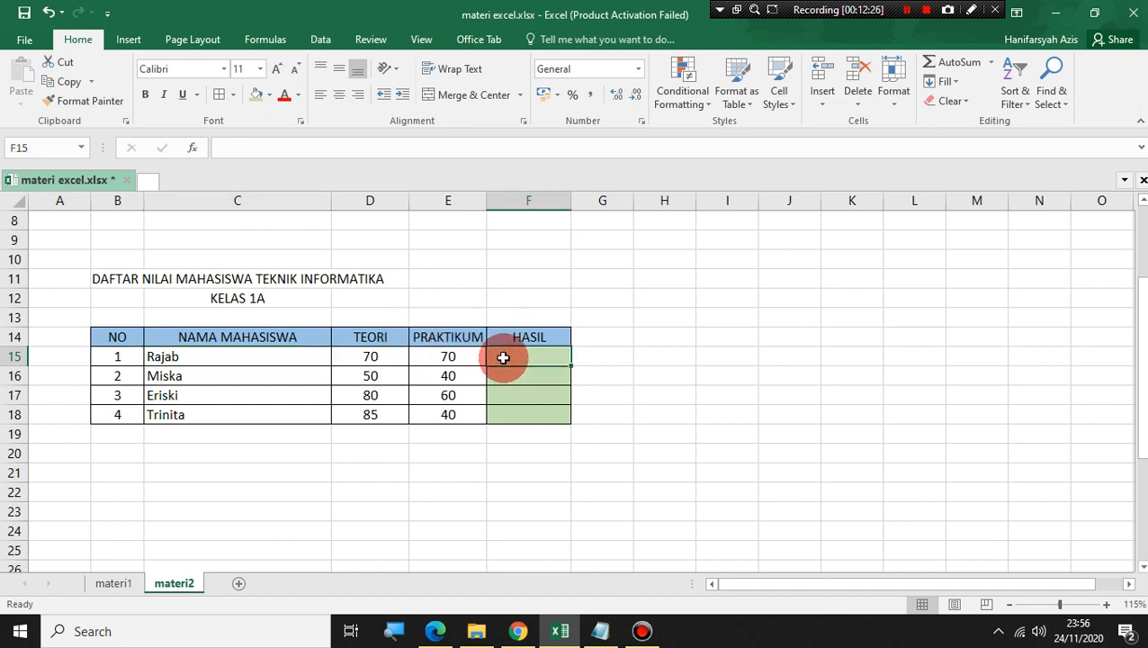
key("alt+Tab")
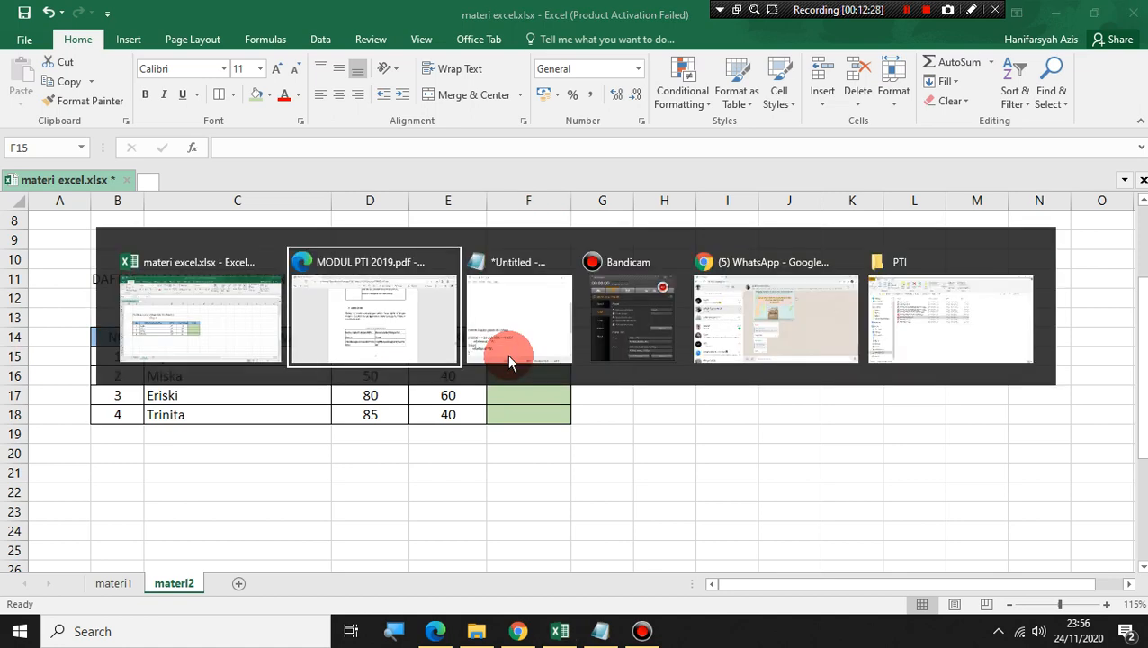
left_click(433, 309)
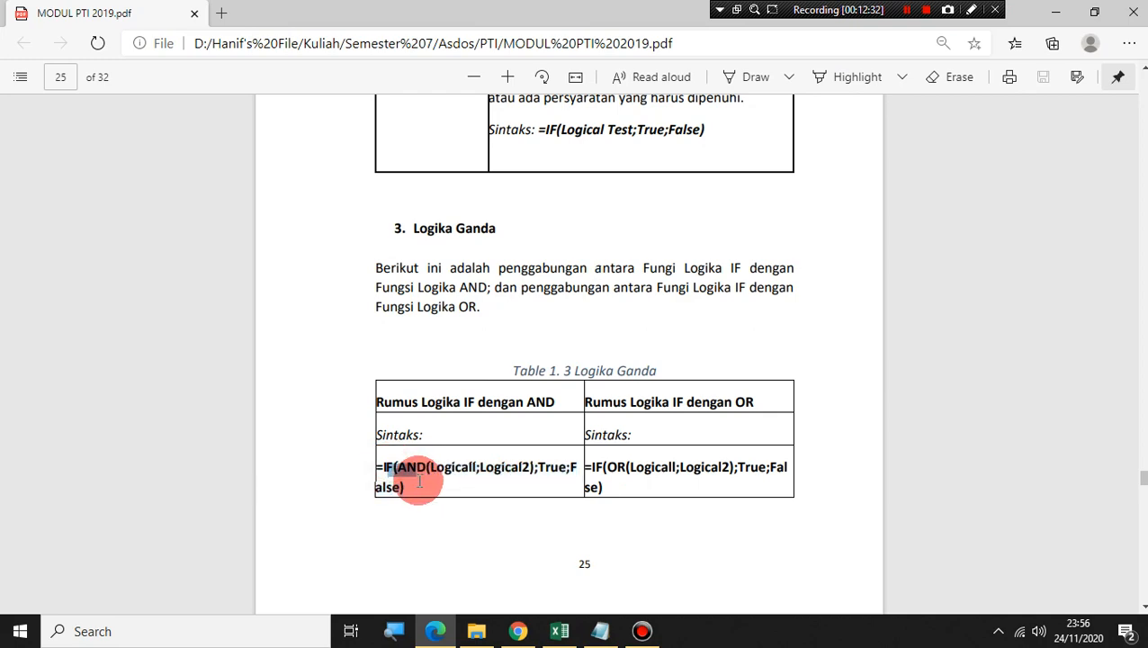
key("alt+Tab")
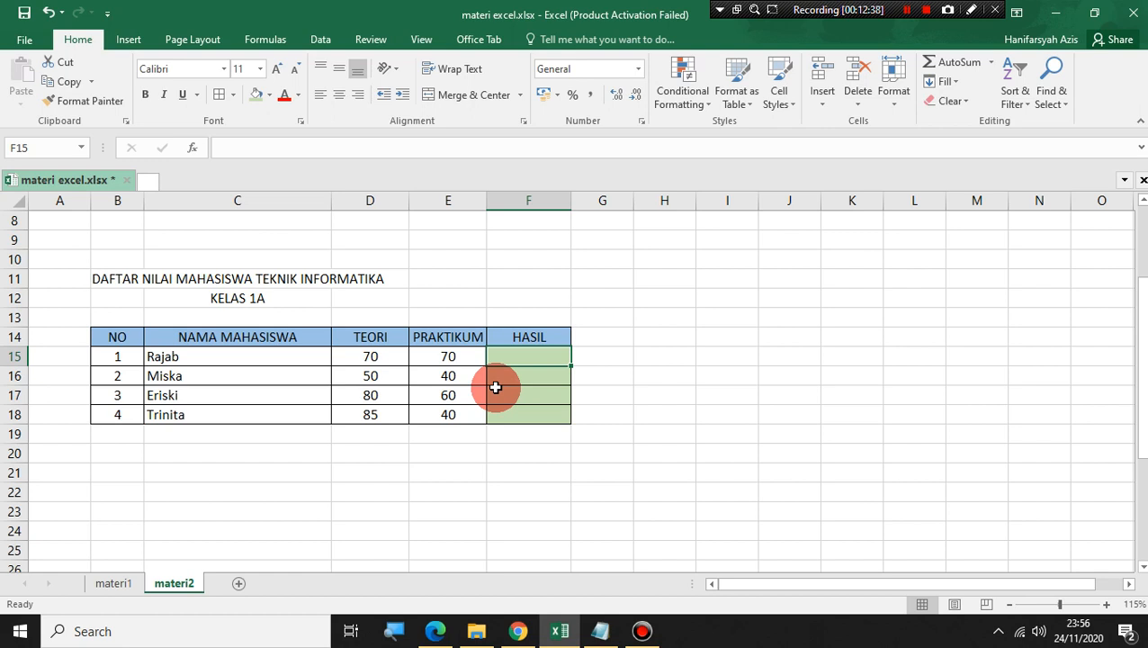
- Start an IF formula in HASIL cell F15 with a nested AND test whose first condition is D15>=65
type("=")
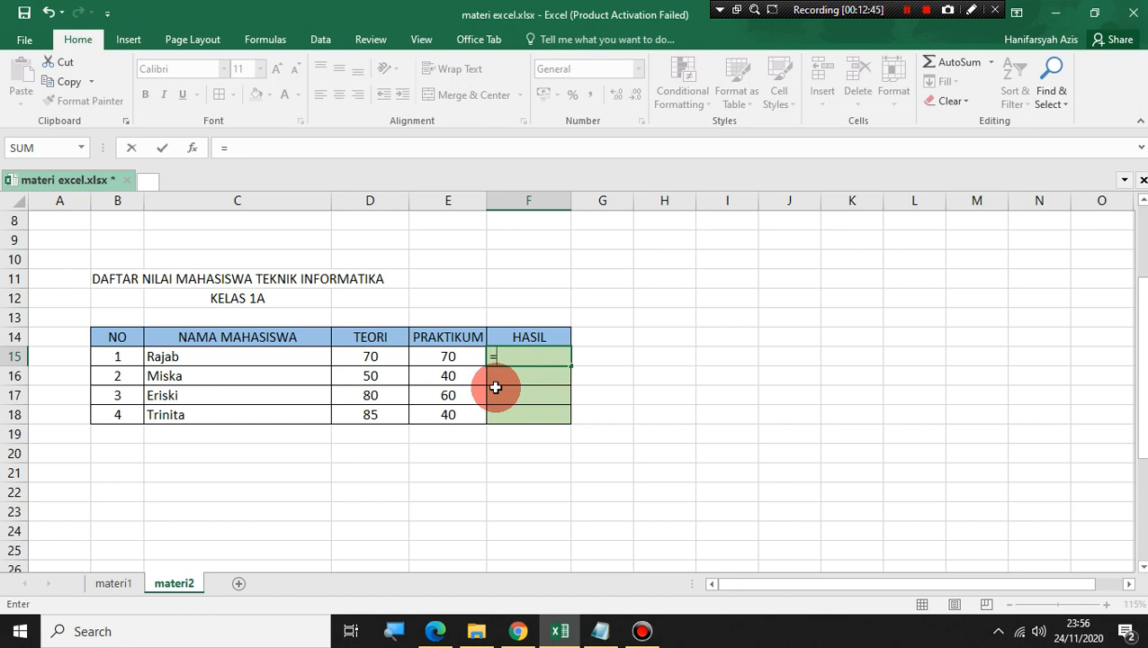
type("IF")
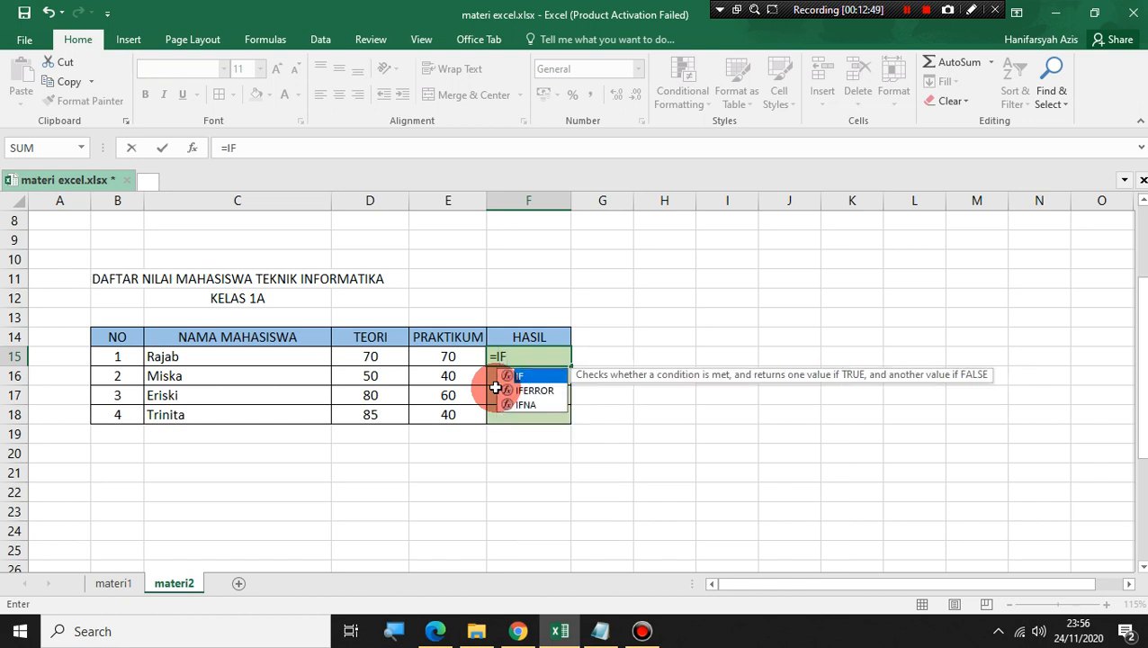
type("(")
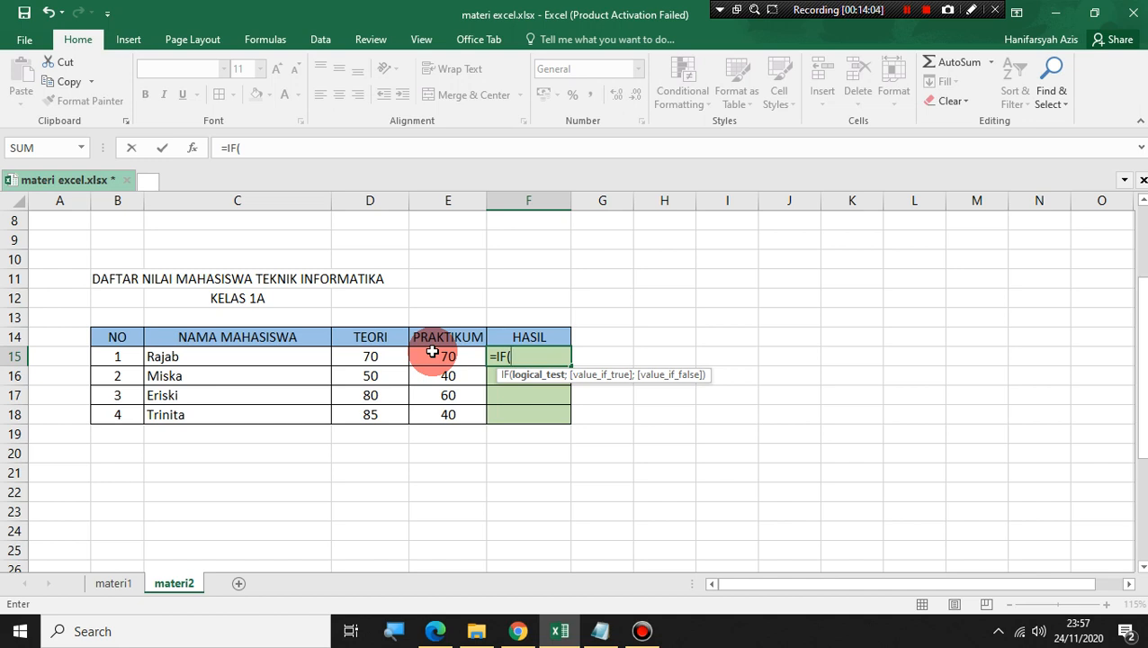
type("A")
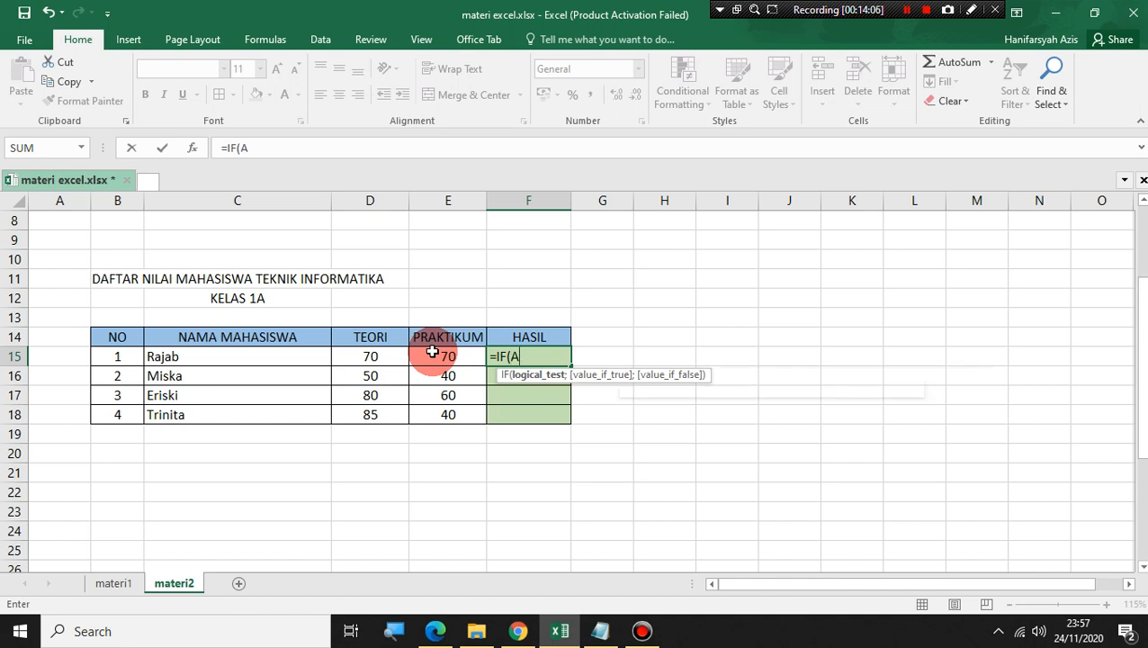
type("ND(")
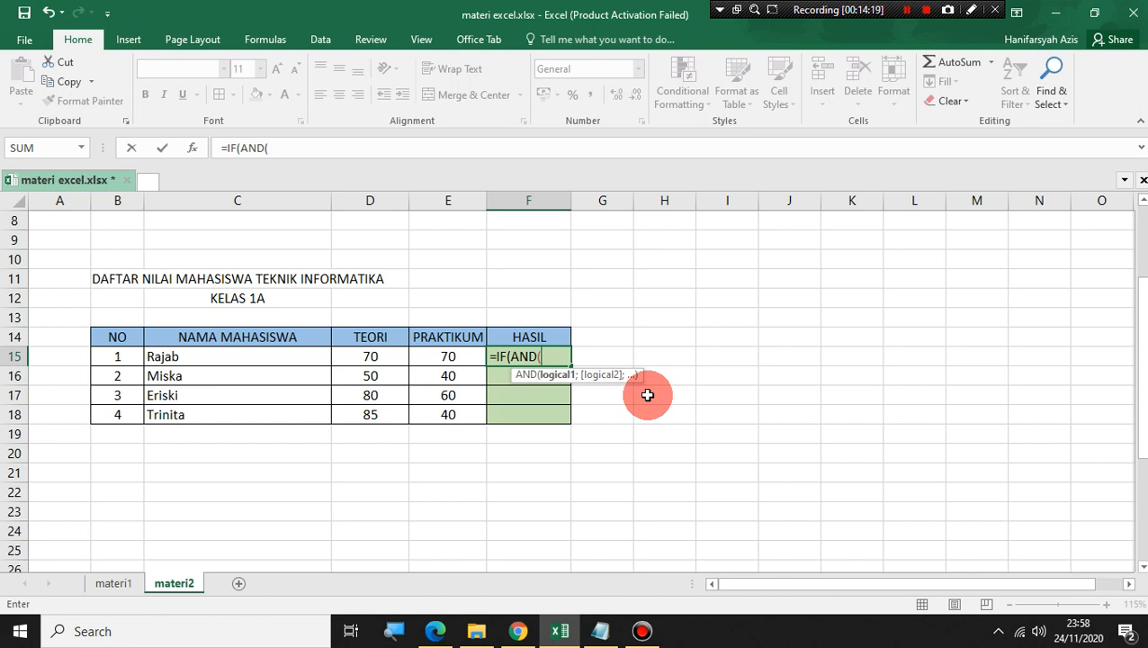
left_click(381, 359)
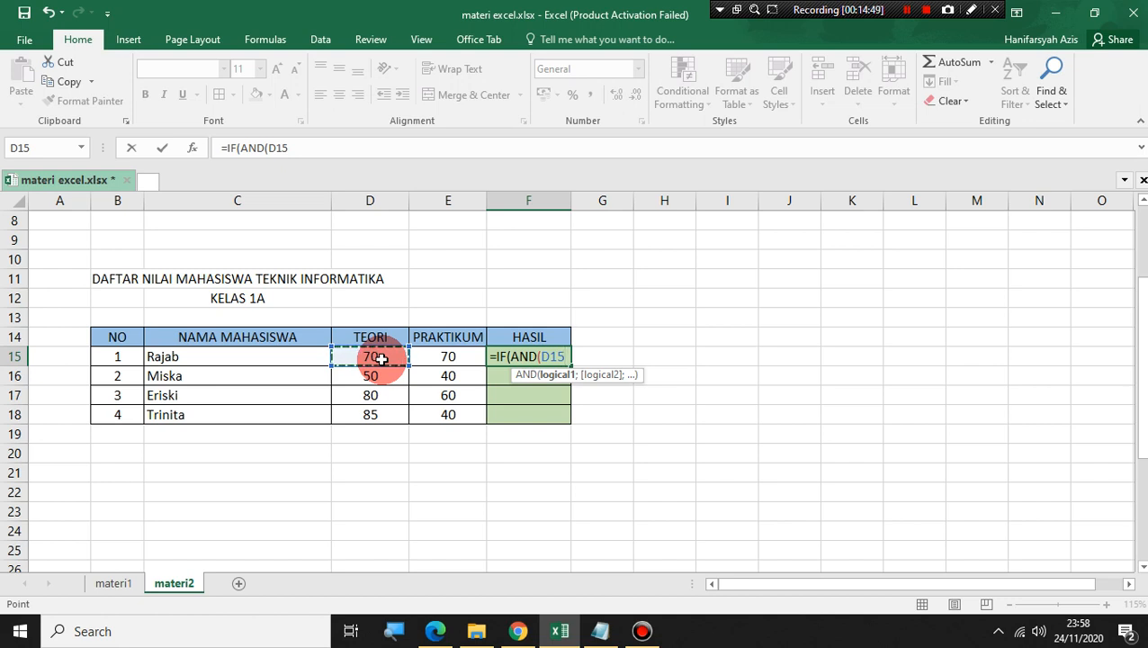
type(">")
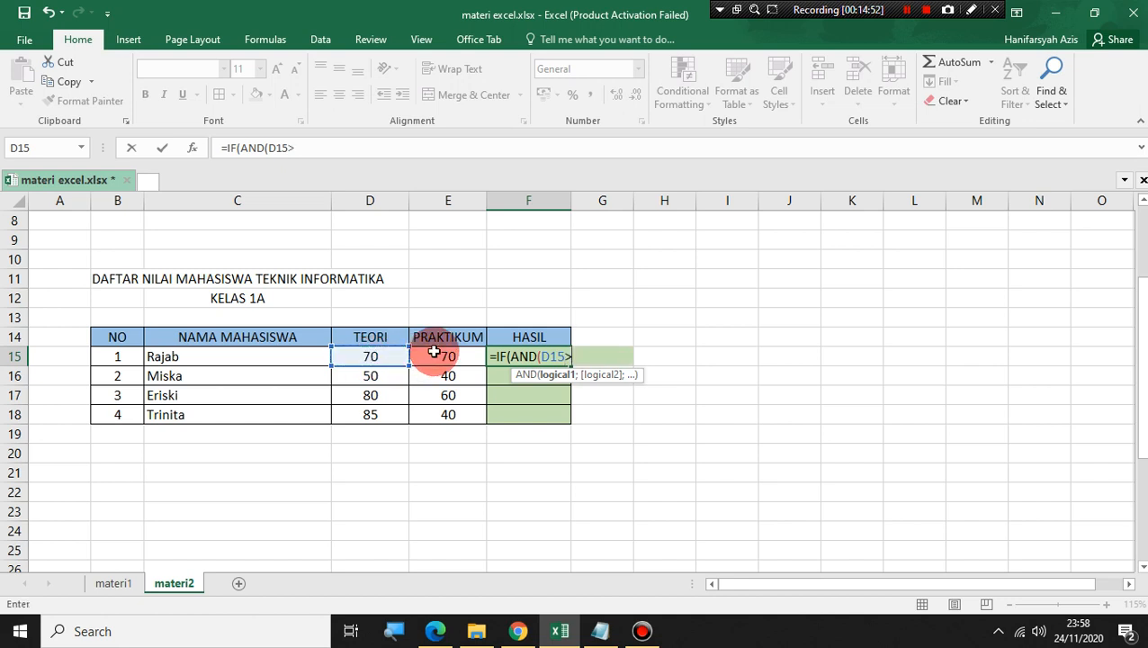
type("=65;")
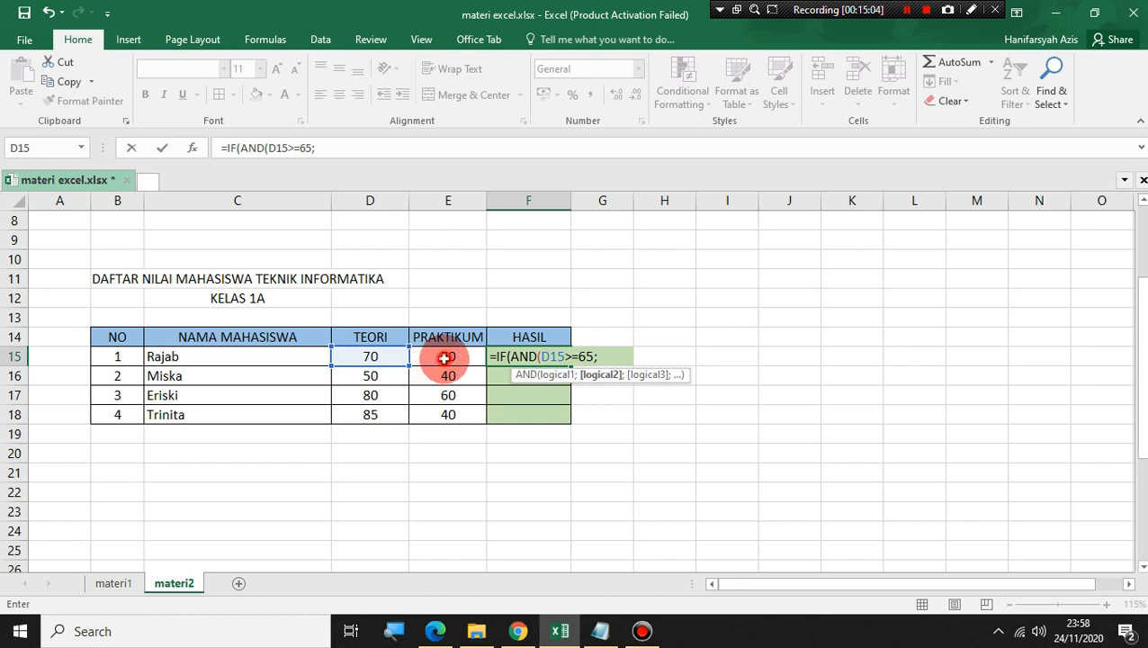
- Add E15>=65 as the second condition of the AND test in F15 and close the AND function
left_click(445, 359)
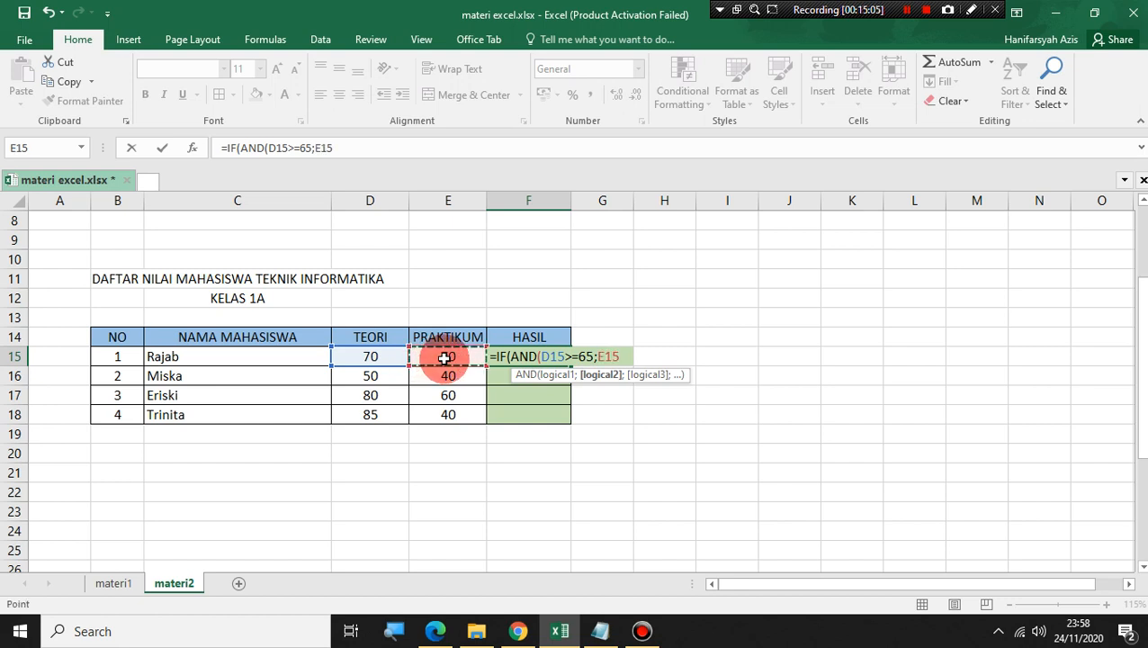
type(">-")
key("BackSpace")
type("=65")
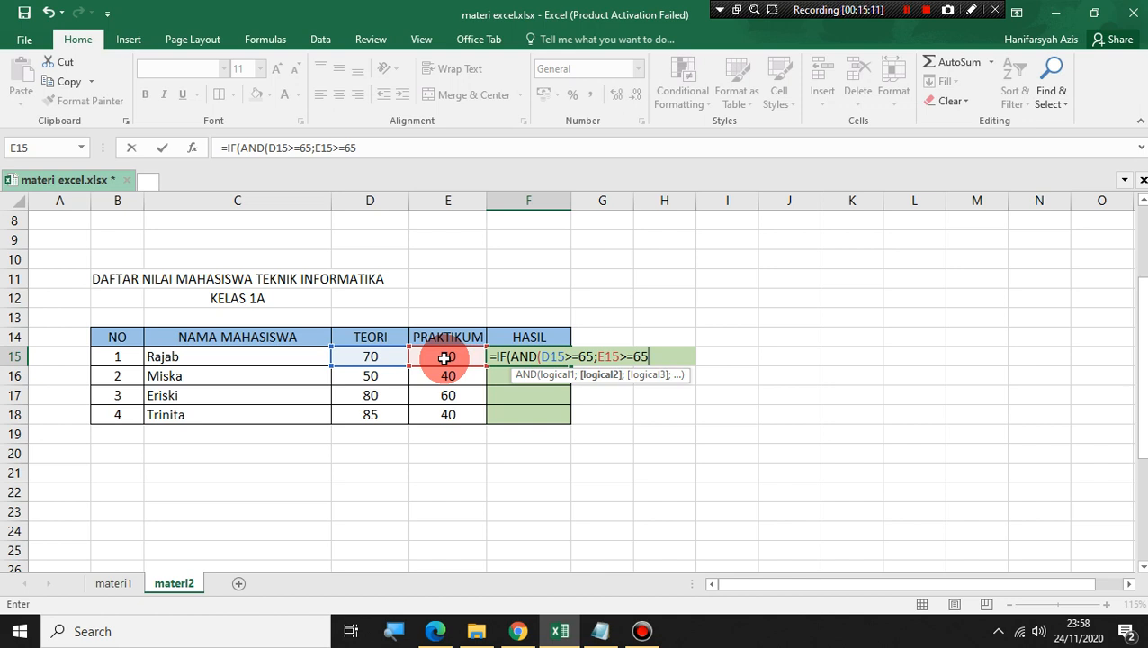
type(")")
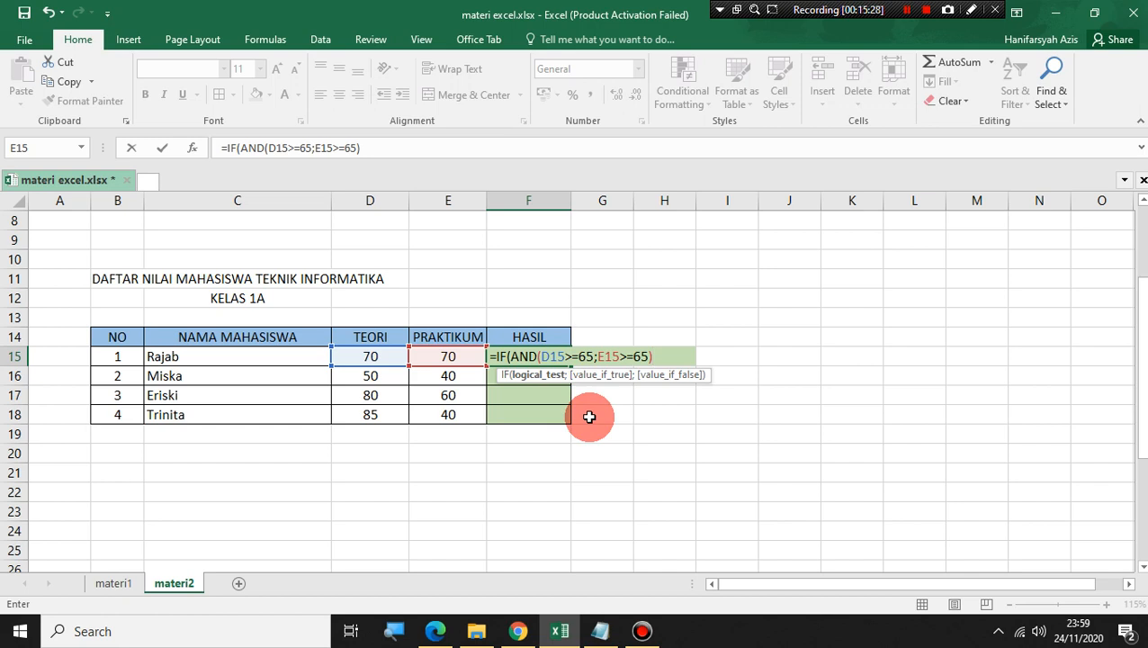
- Complete the F15 formula with "Lulus" as the true value and "Gagal" as the false value, and enter it
type(";")
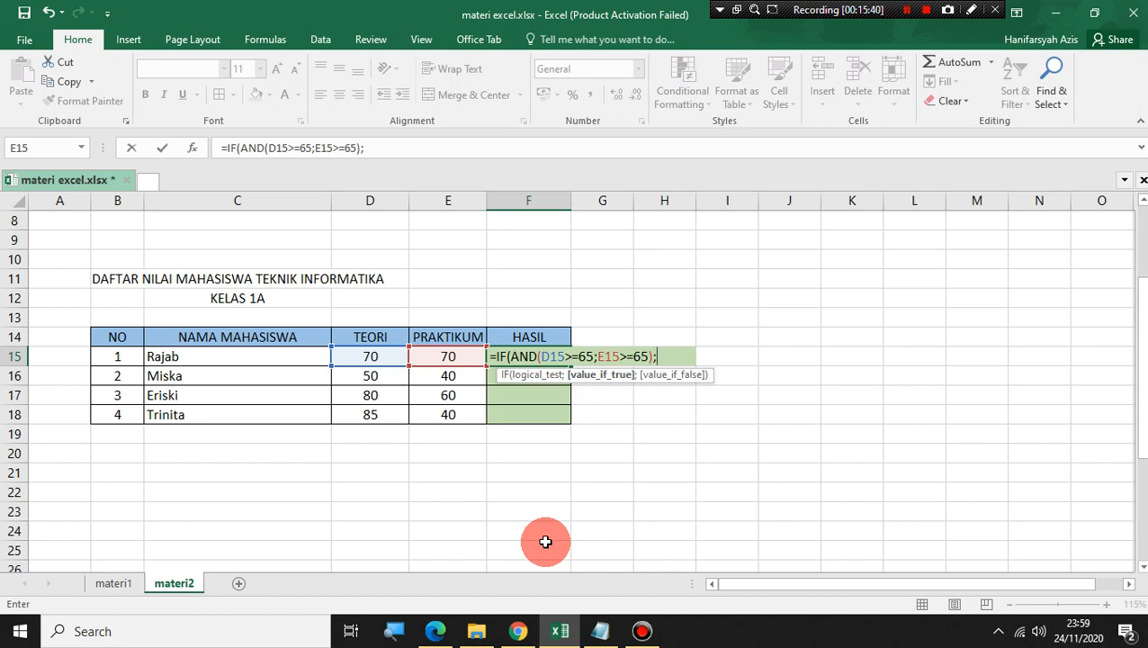
type("\"lu")
key("BackSpace")
key("BackSpace")
type("Lulus\"")
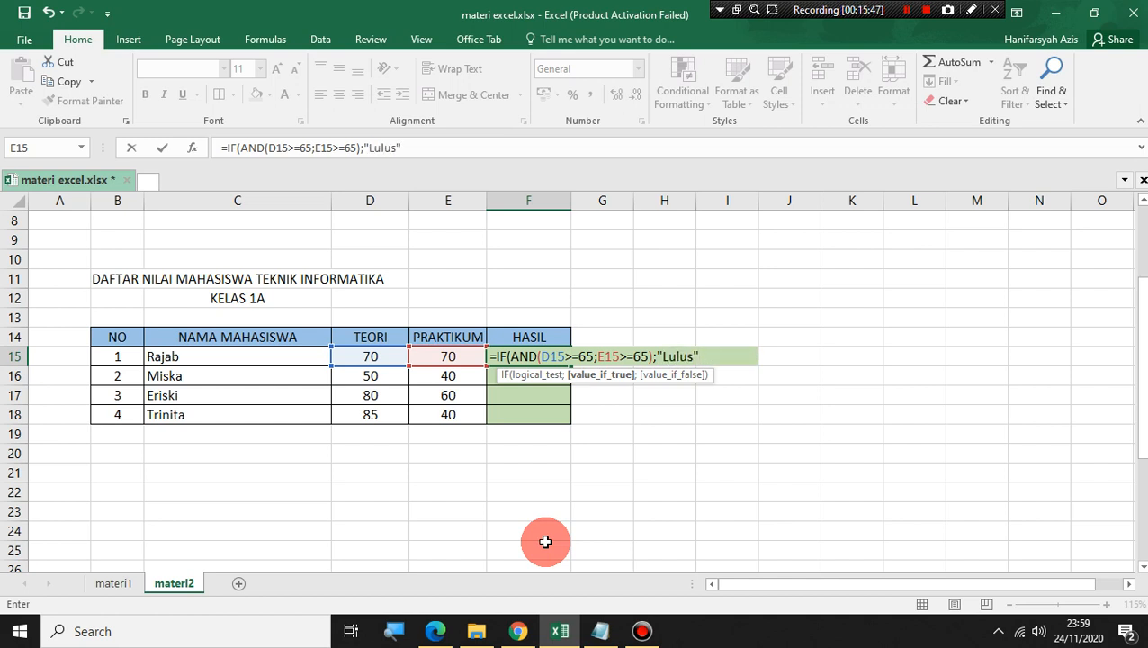
type(";")
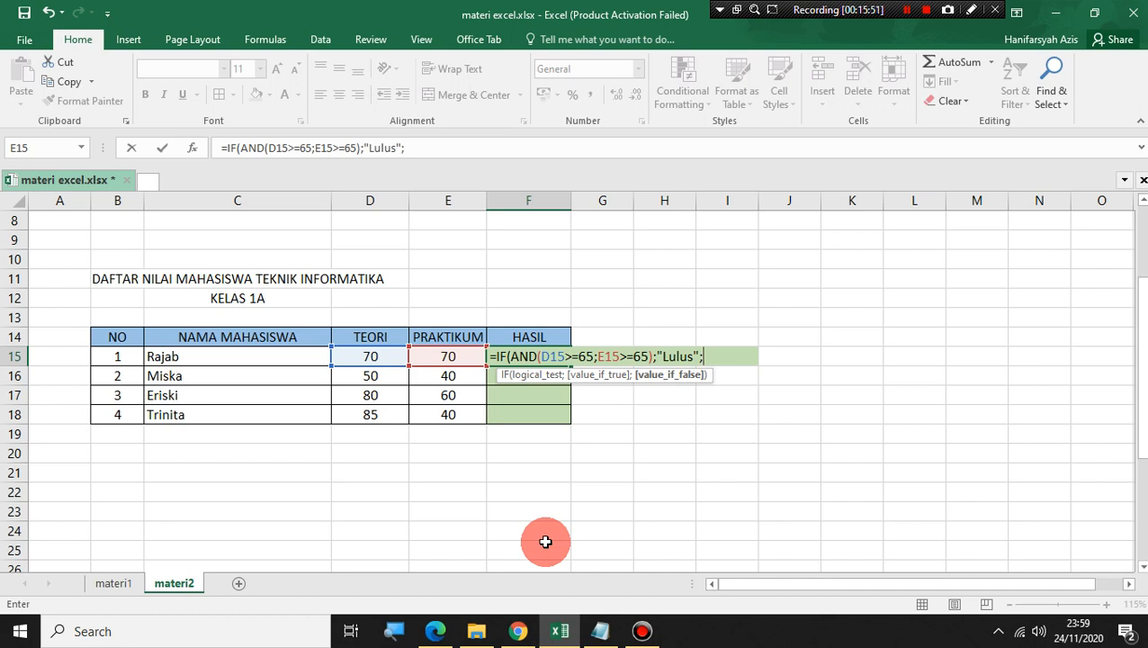
type("\"Gagal\"")
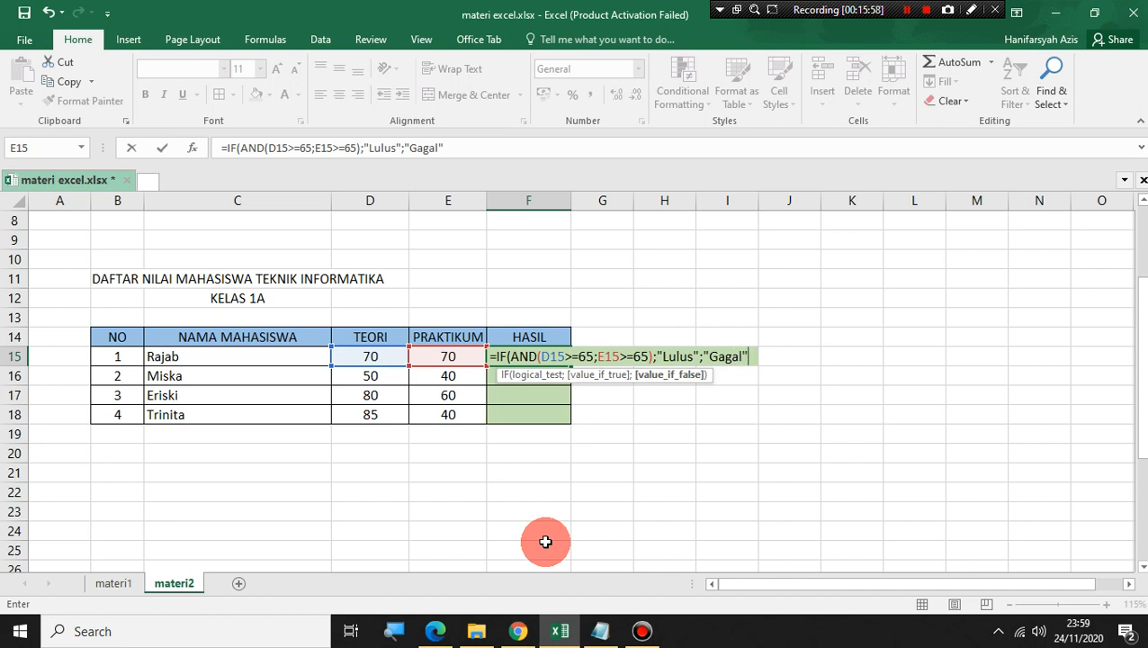
type(")")
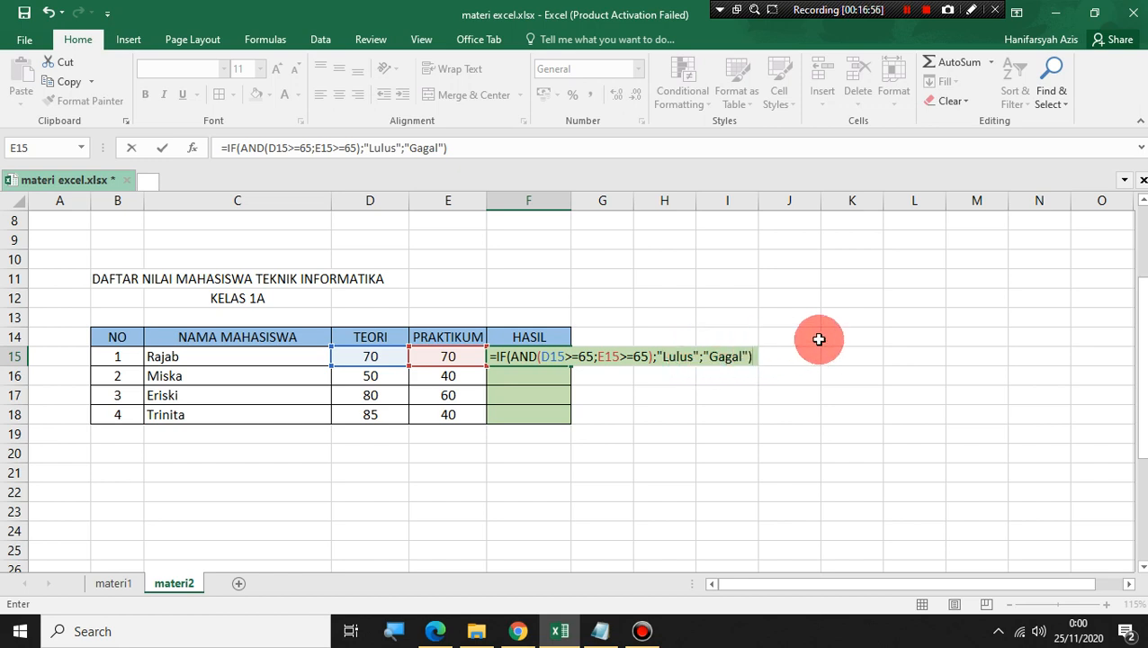
key("Return")
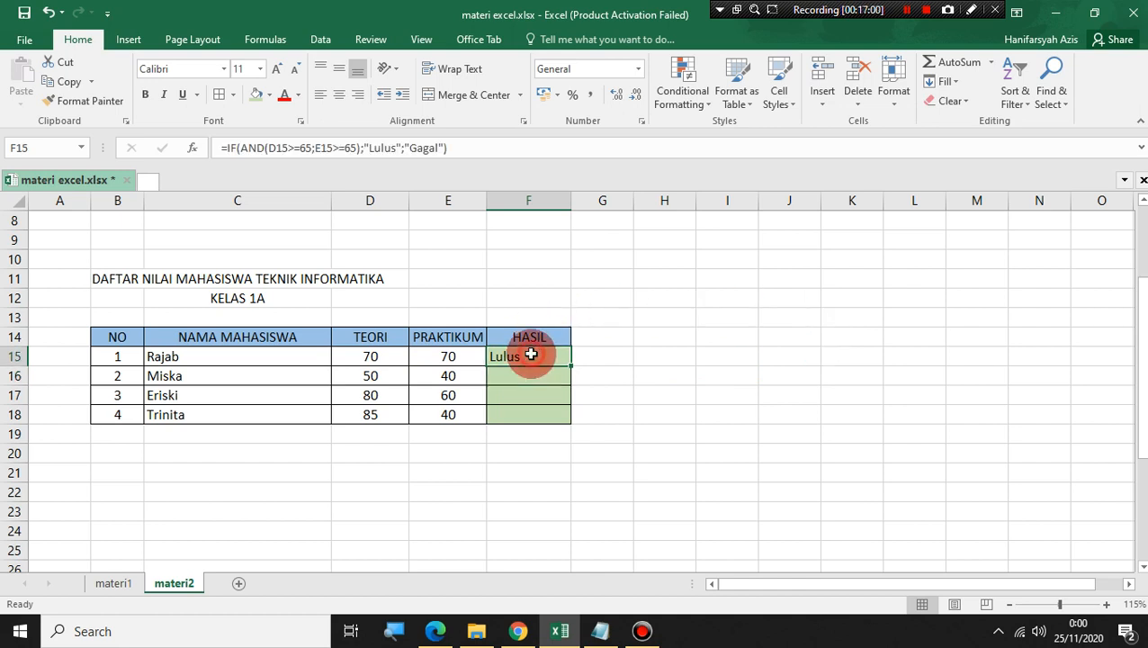
- Examine the F15 formula and compare its result with the TEORI and PRAKTIKUM scores in row 15
left_click(529, 355)
double_click(529, 356)
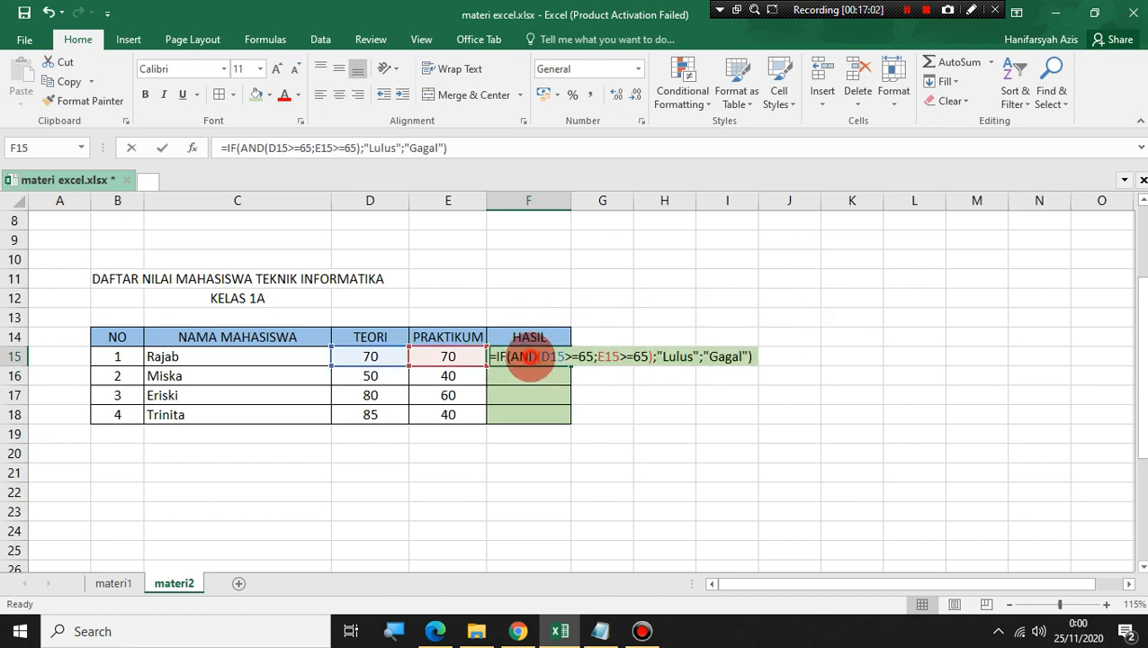
left_click(556, 272)
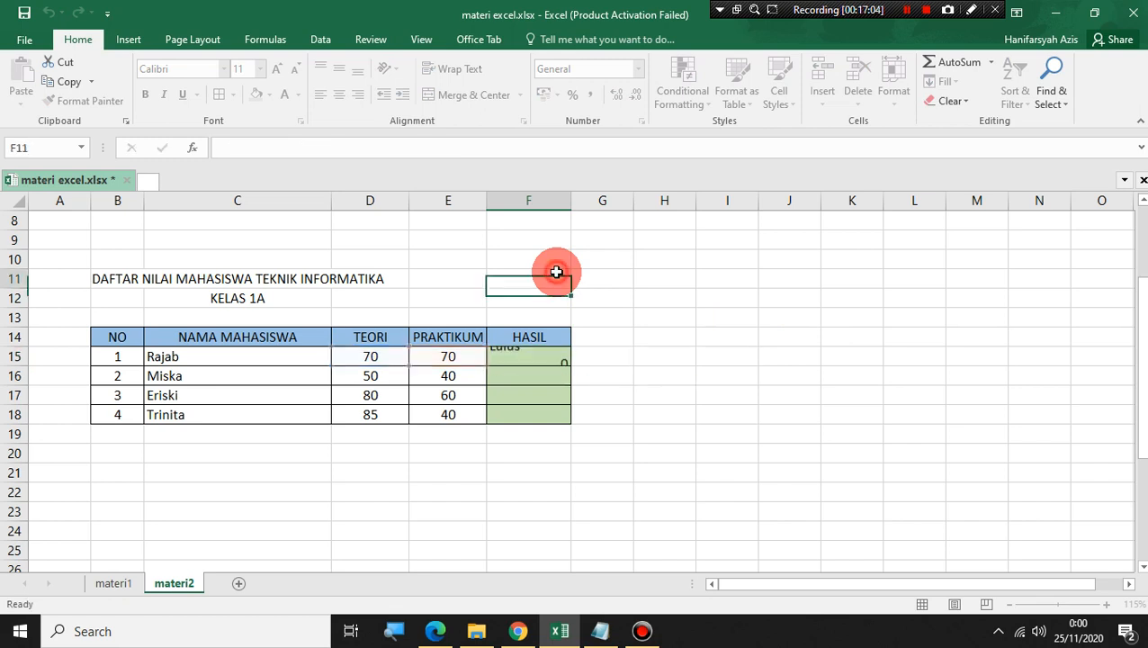
left_click(529, 358)
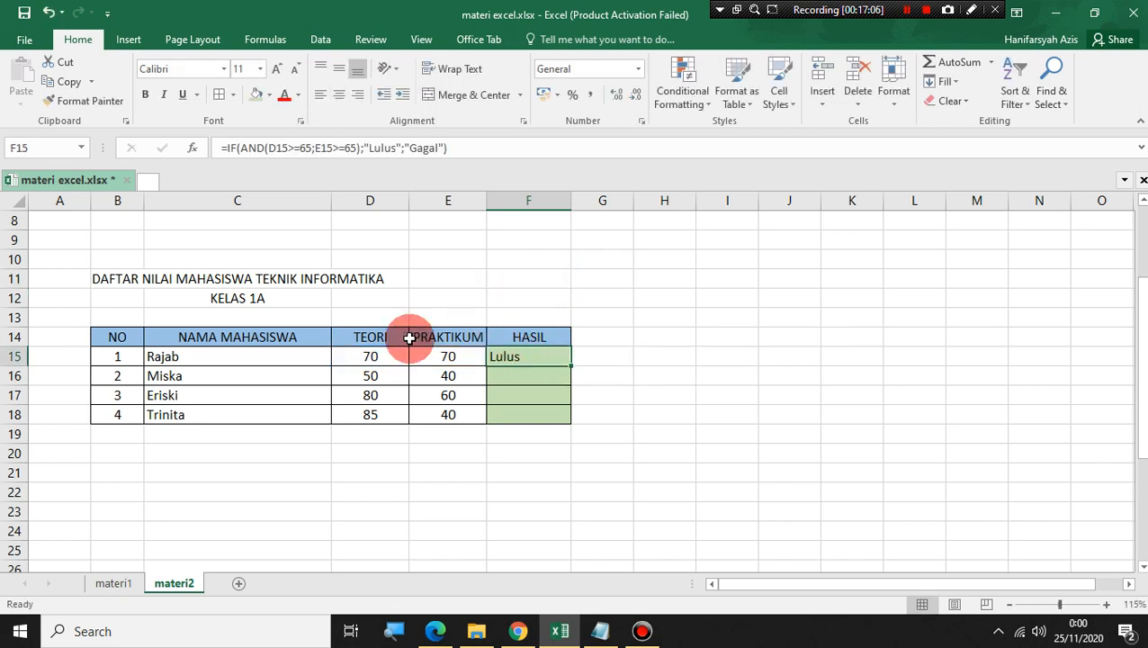
left_click(367, 336)
left_click(451, 335)
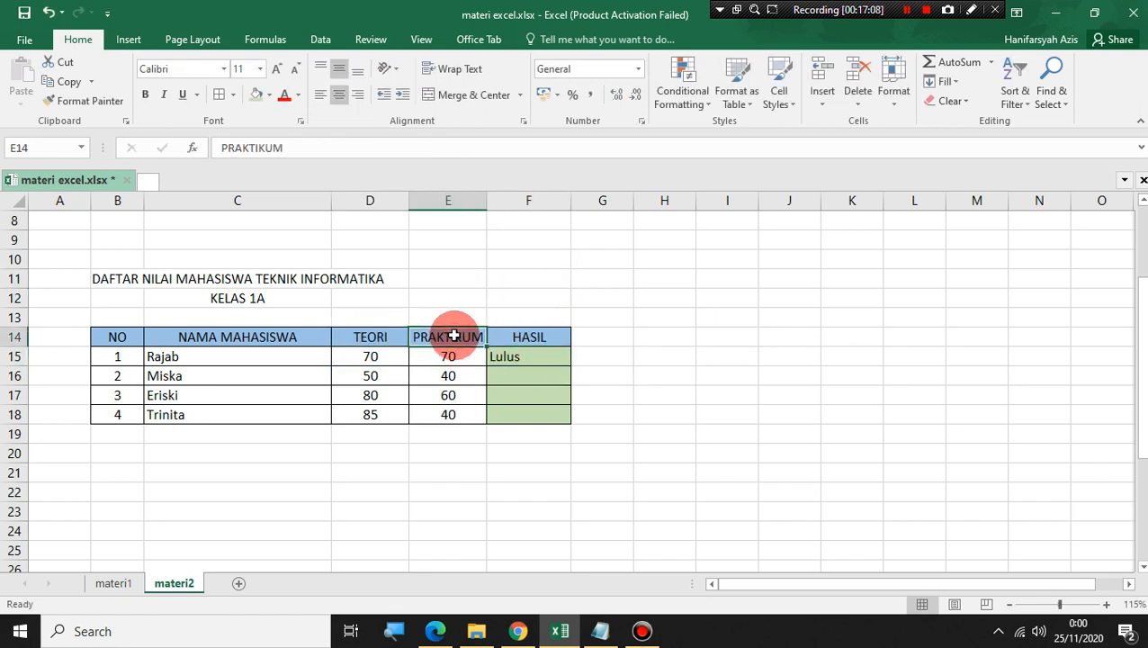
left_click(269, 362)
left_click(387, 361)
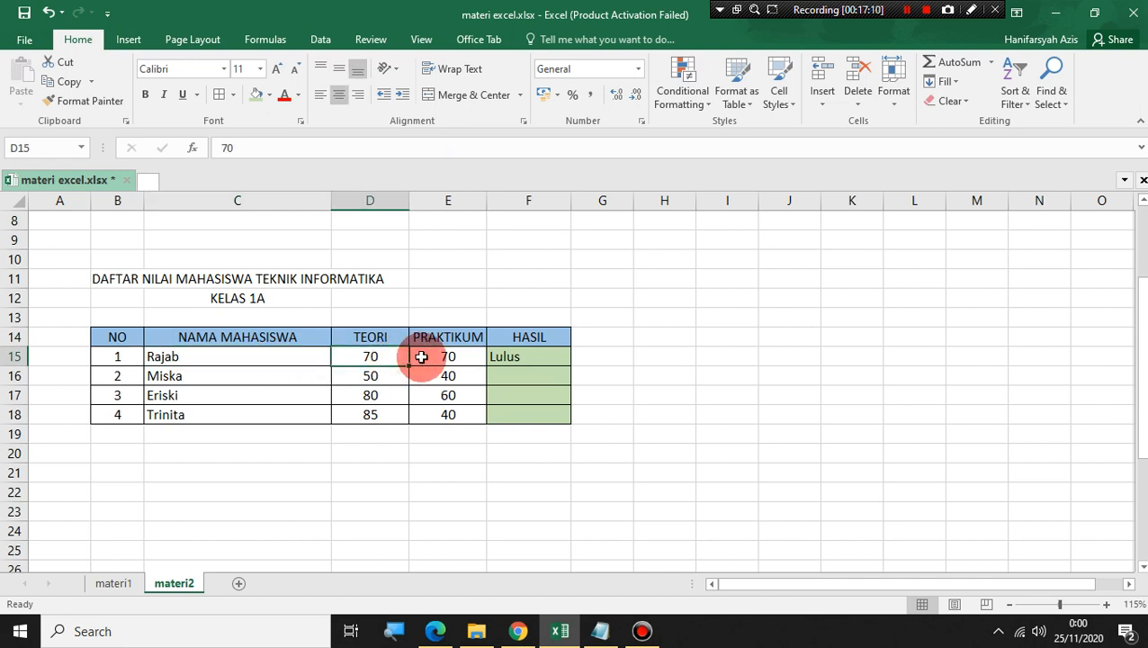
left_click(454, 357)
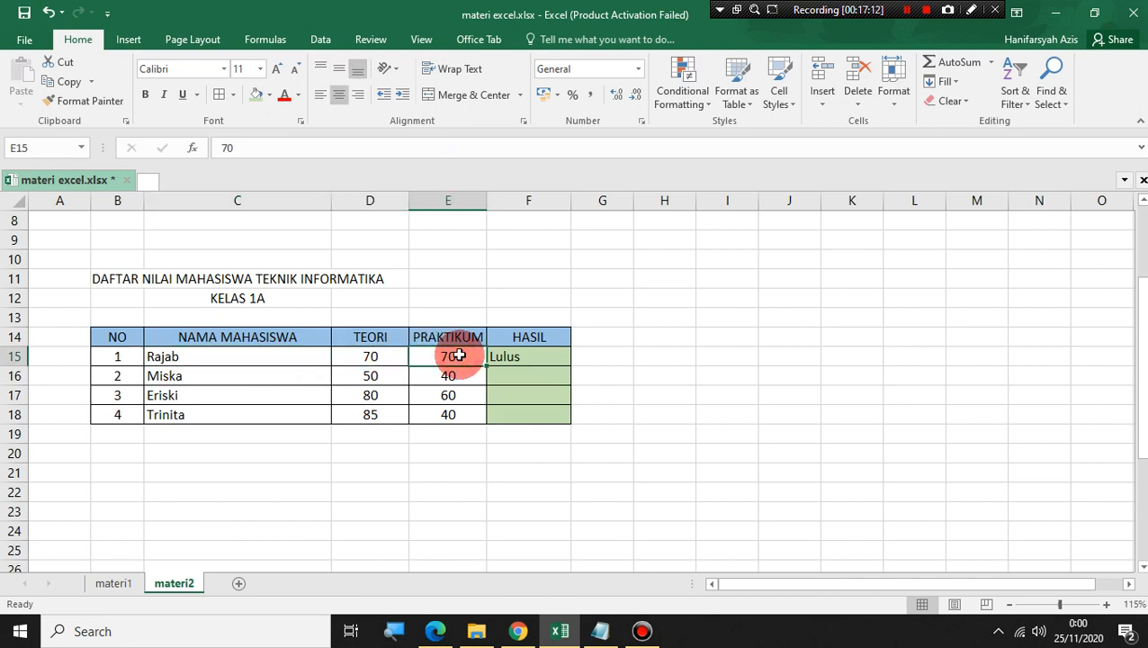
- Examine the second student's TEORI and PRAKTIKUM scores in D16 and E16 against the passing condition
left_click(393, 377)
left_click(414, 376)
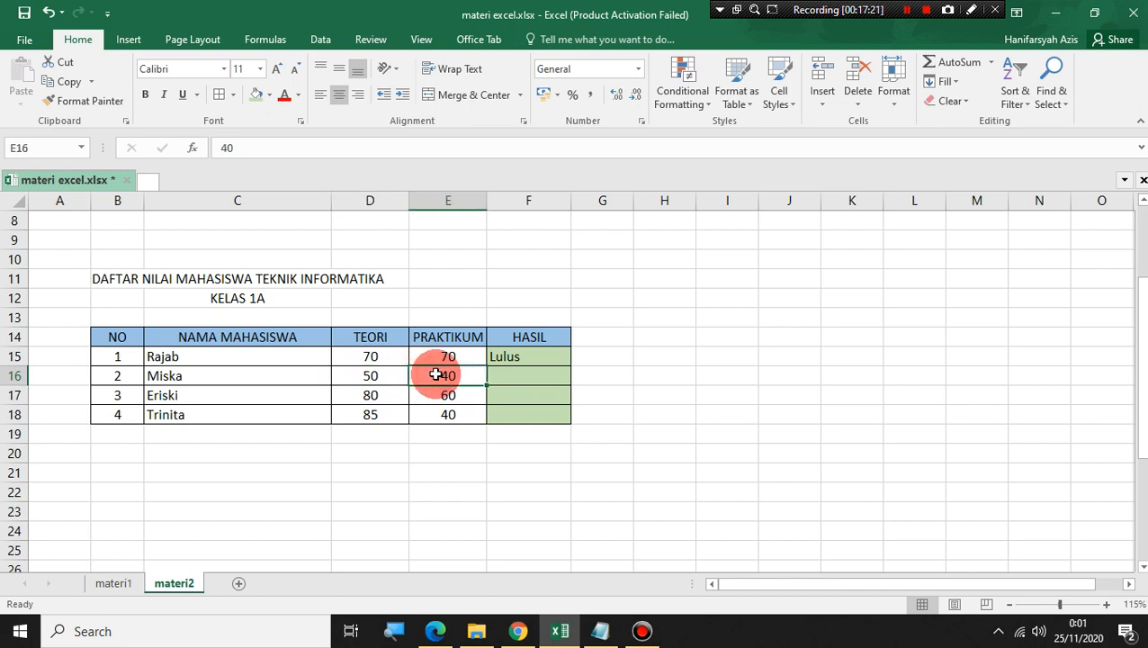
left_click(389, 376)
left_click(428, 376)
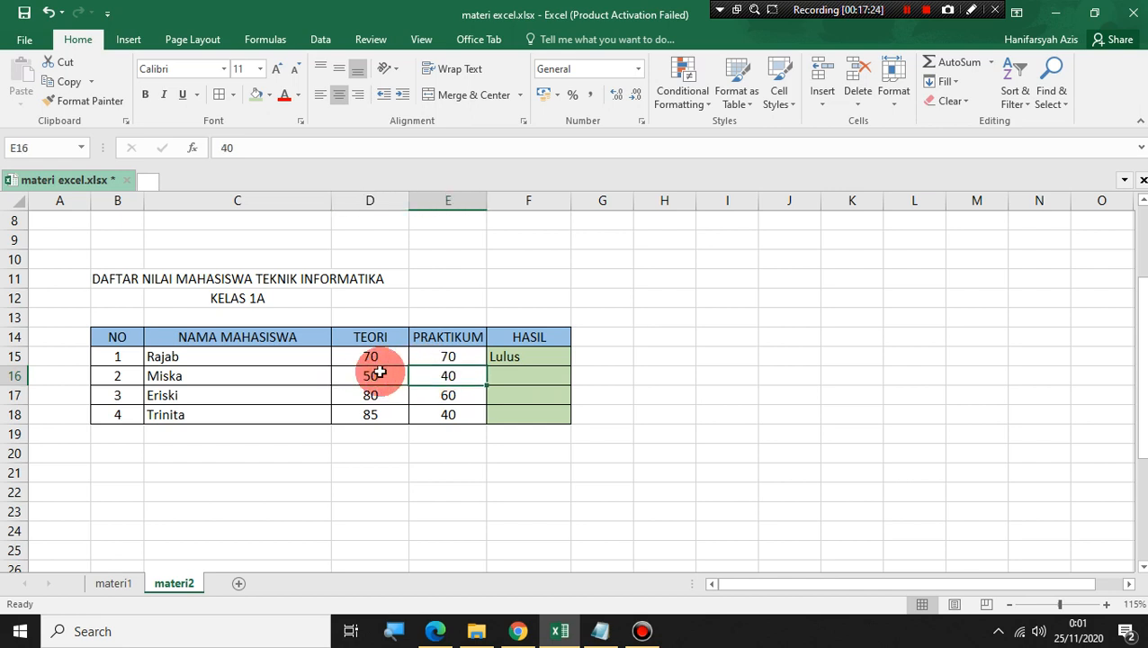
left_click(382, 374)
left_click(446, 379)
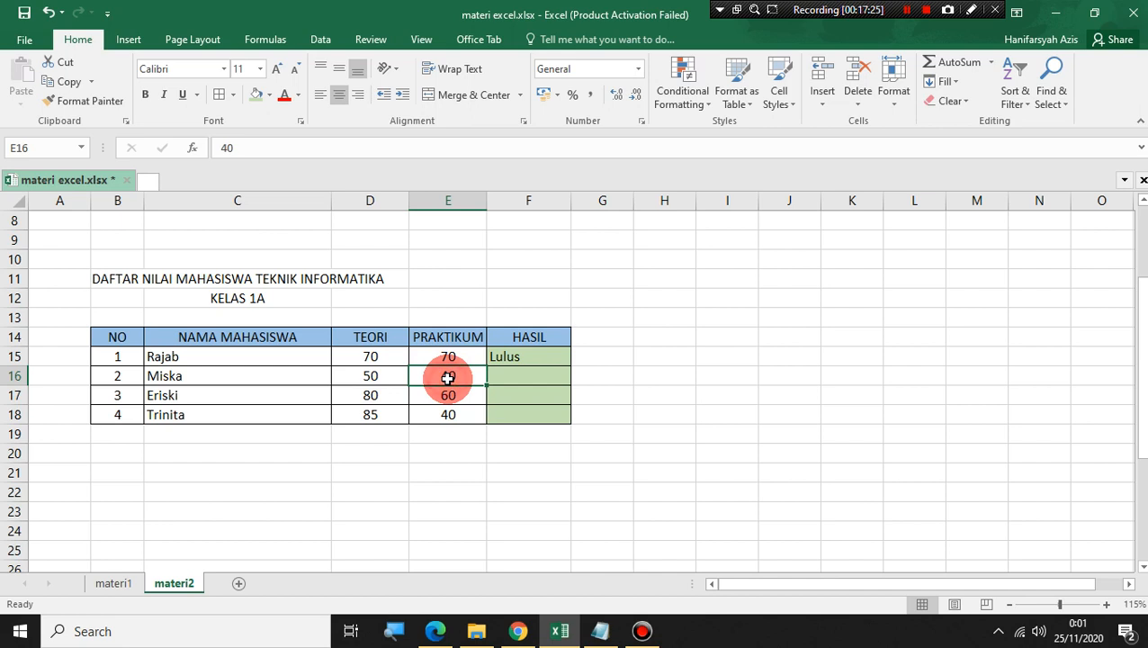
left_click(398, 372)
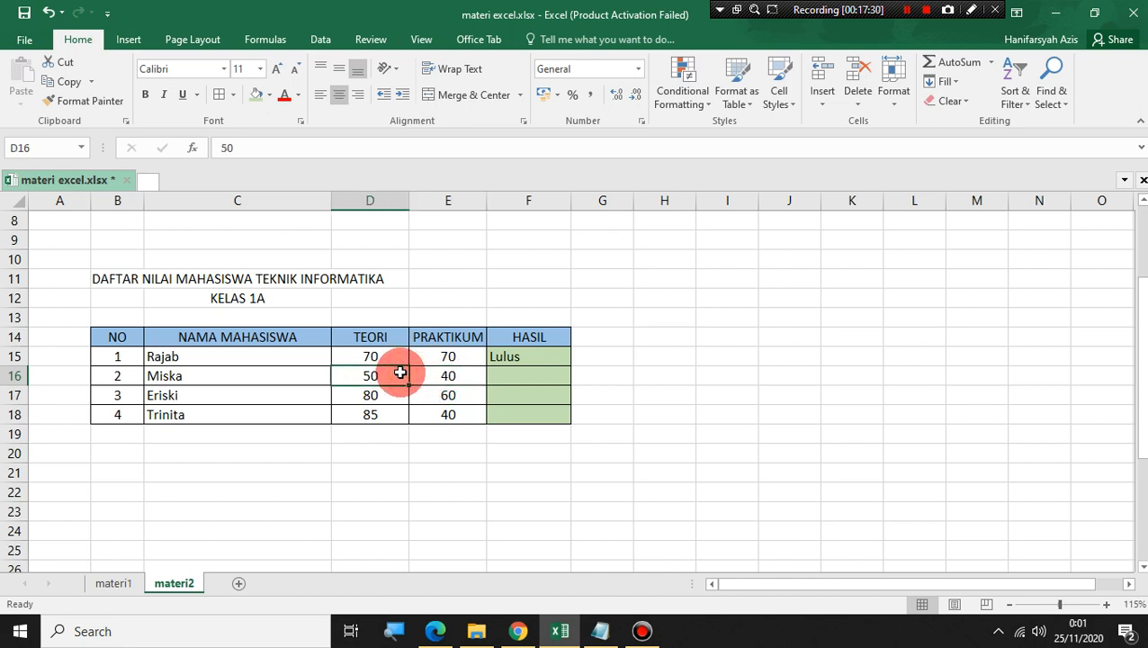
- Fill the IF with AND formula from F15 down the HASIL column to F18
left_click(550, 355)
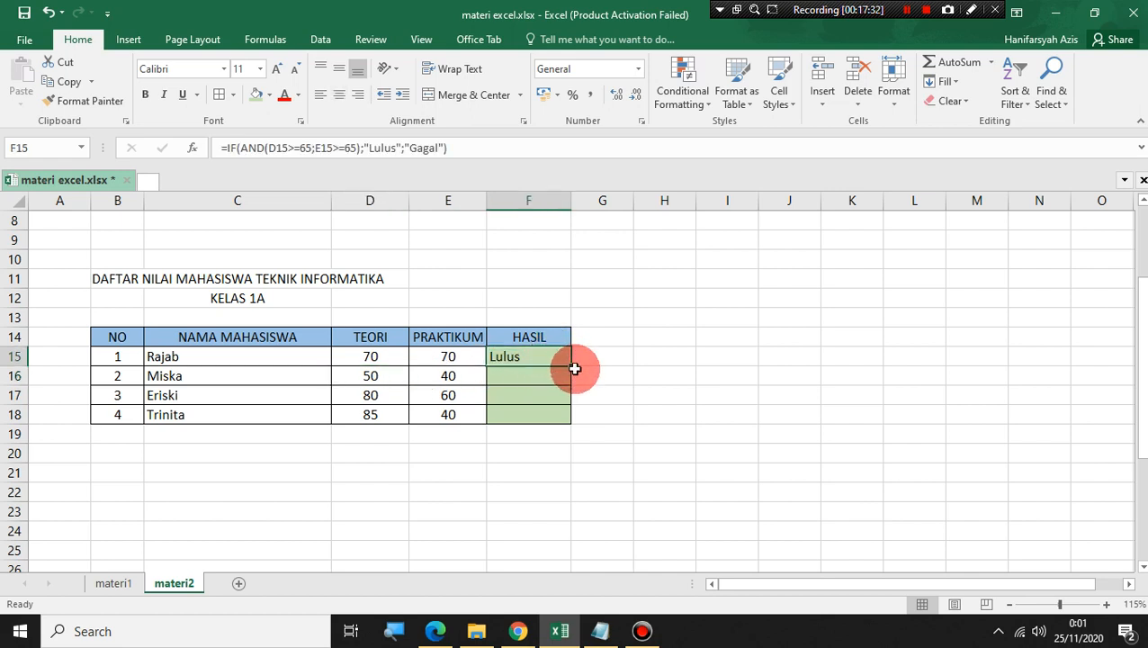
left_click(658, 368)
left_click(547, 358)
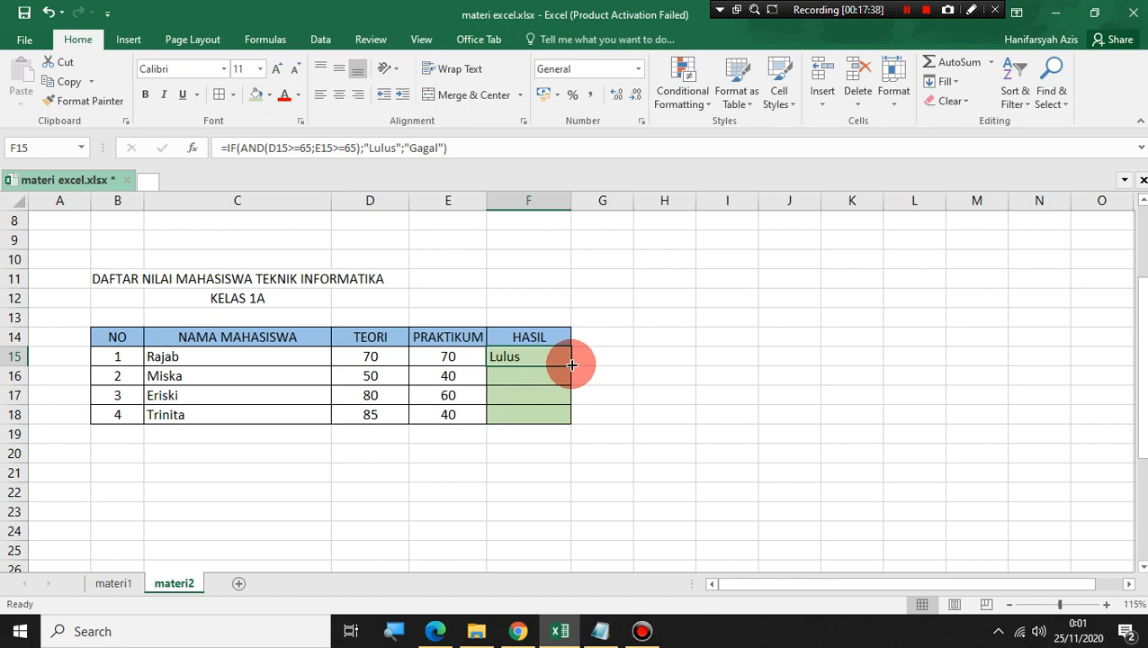
left_click_drag(571, 364, 577, 407)
left_click(661, 355)
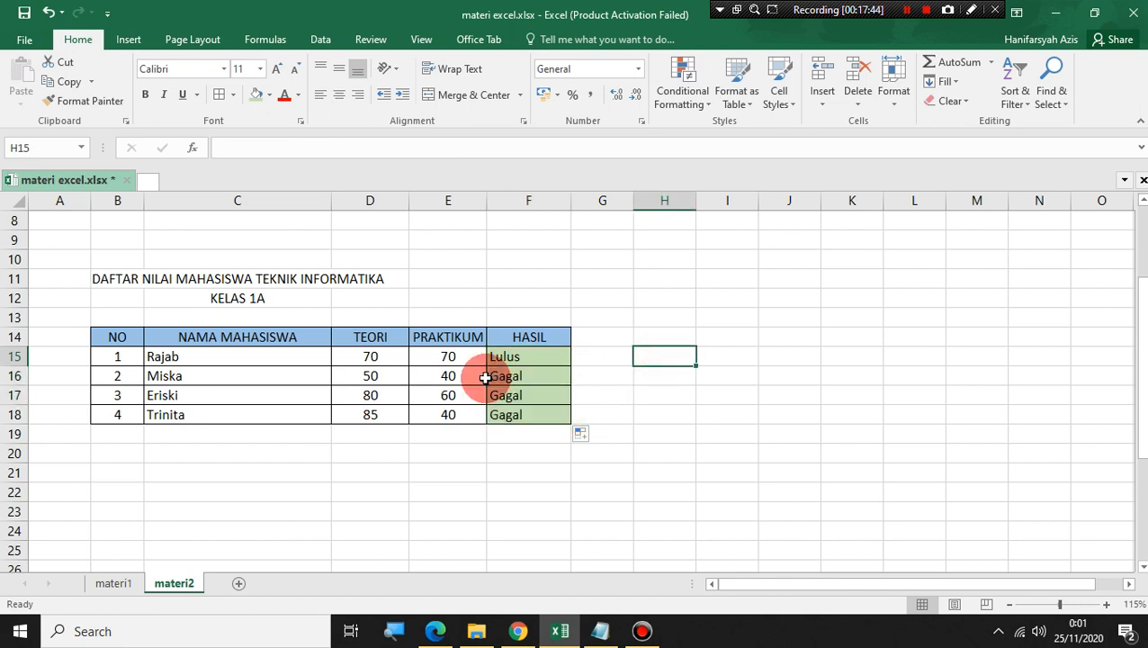
- Set the PRAKTIKUM score in E18 to 90 and switch to the materi1 sheet
left_click(444, 415)
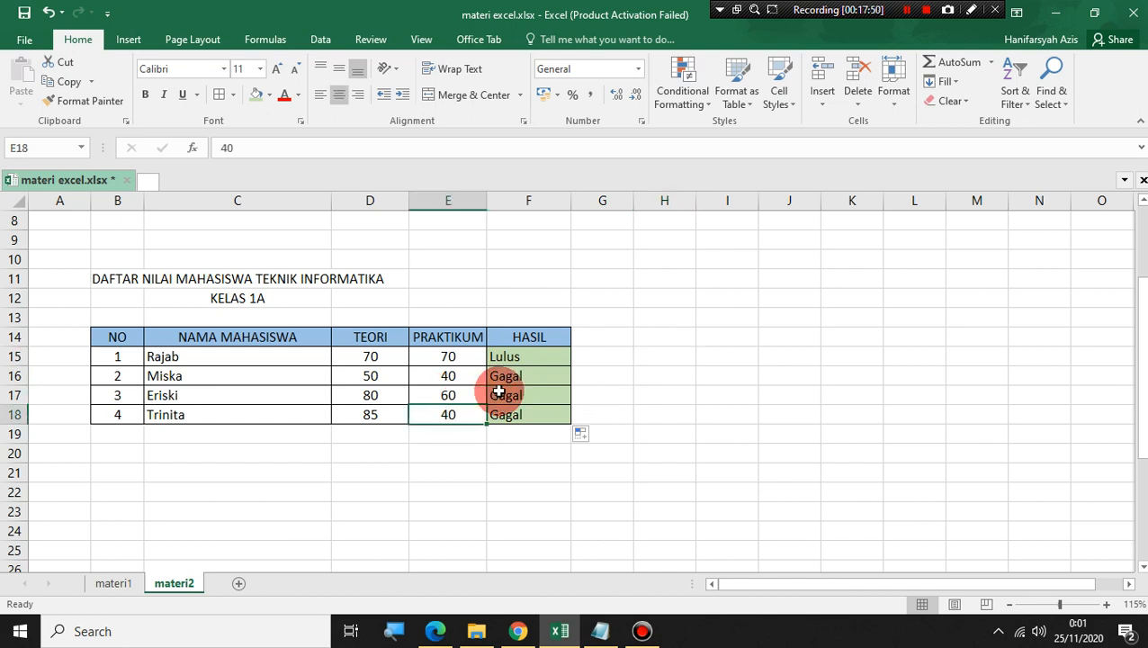
type("90")
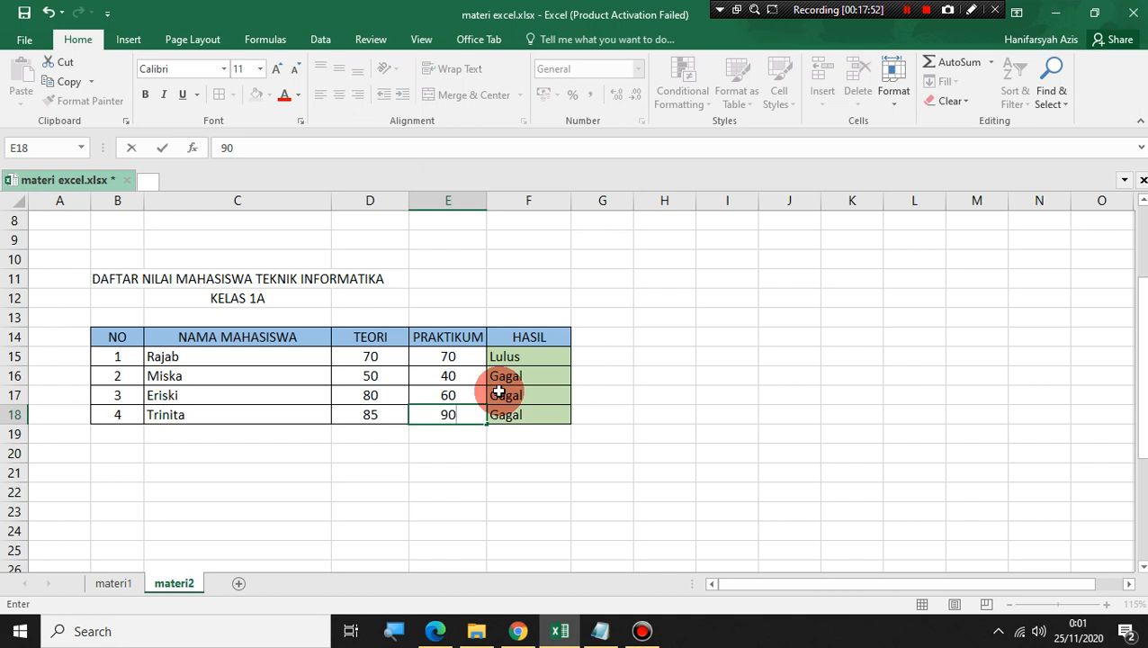
key("Return")
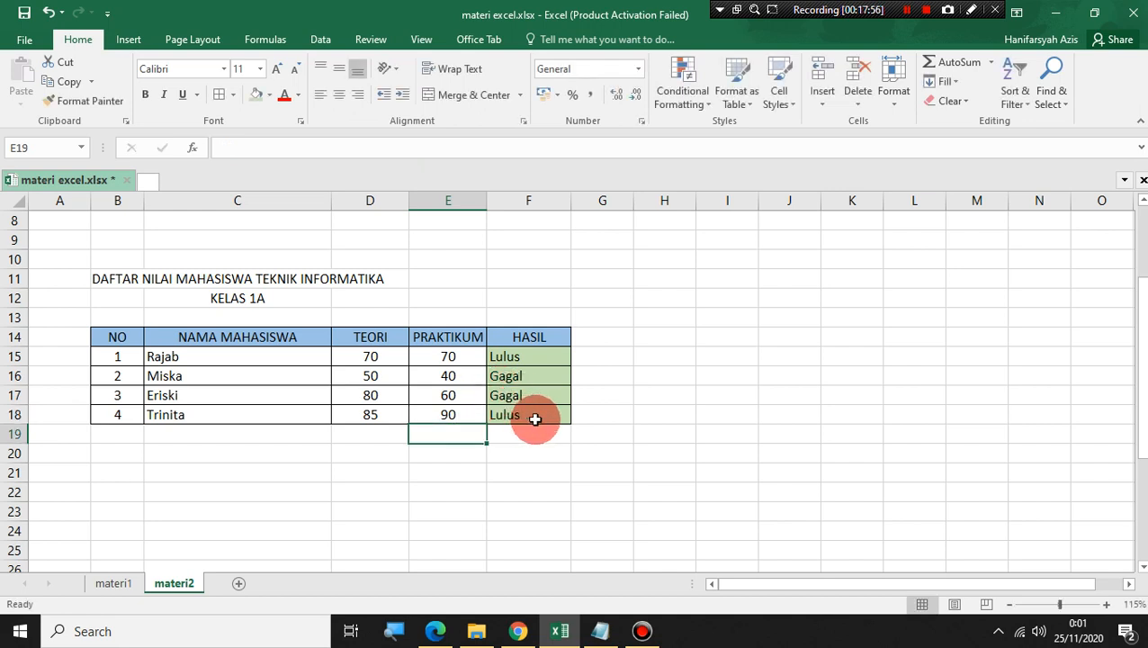
left_click(644, 338)
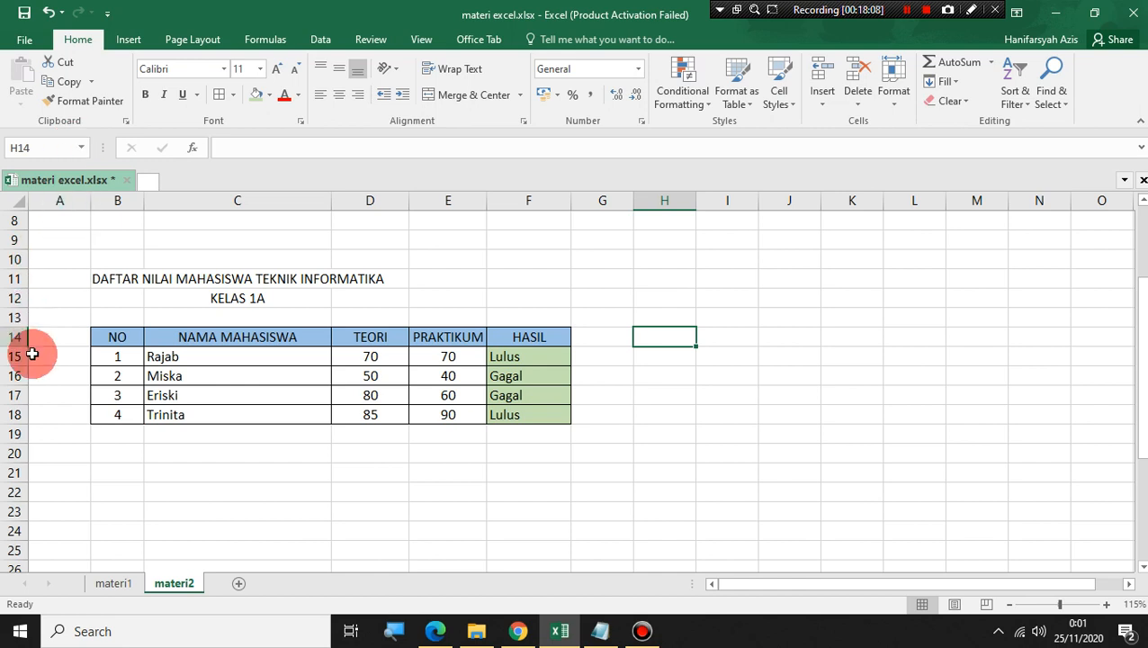
left_click(131, 584)
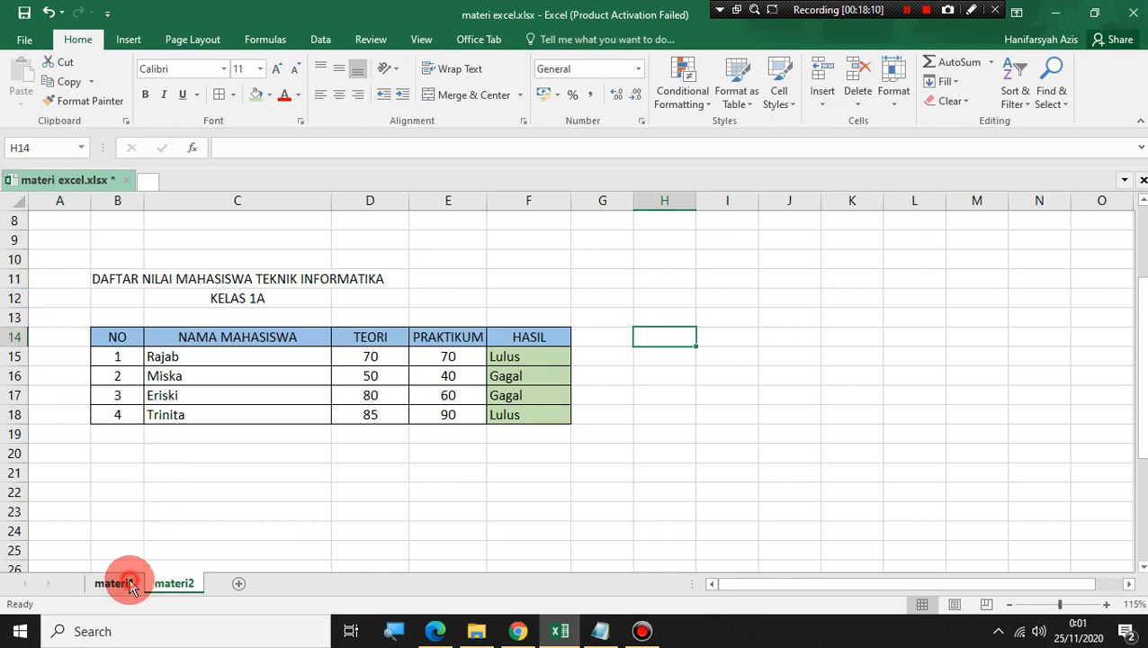
- Review the UTS summary formula in M13 and the Nama Lengkap formulas in S5:S9, and return to the materi2 grade table
left_click(769, 413)
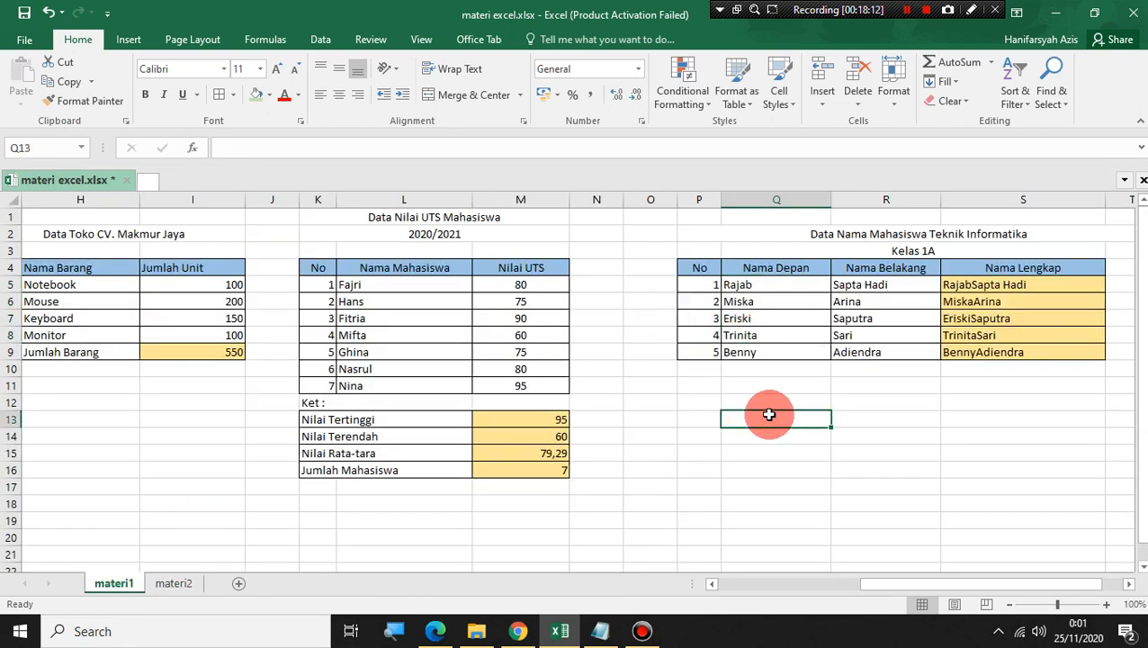
left_click(564, 415)
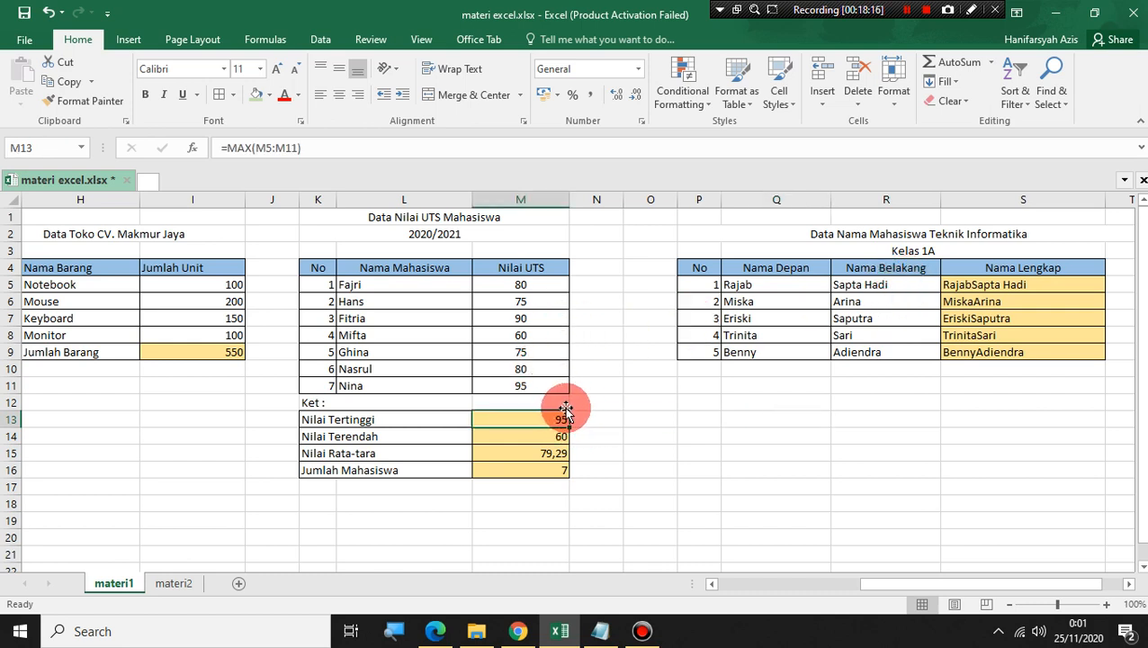
left_click(953, 286)
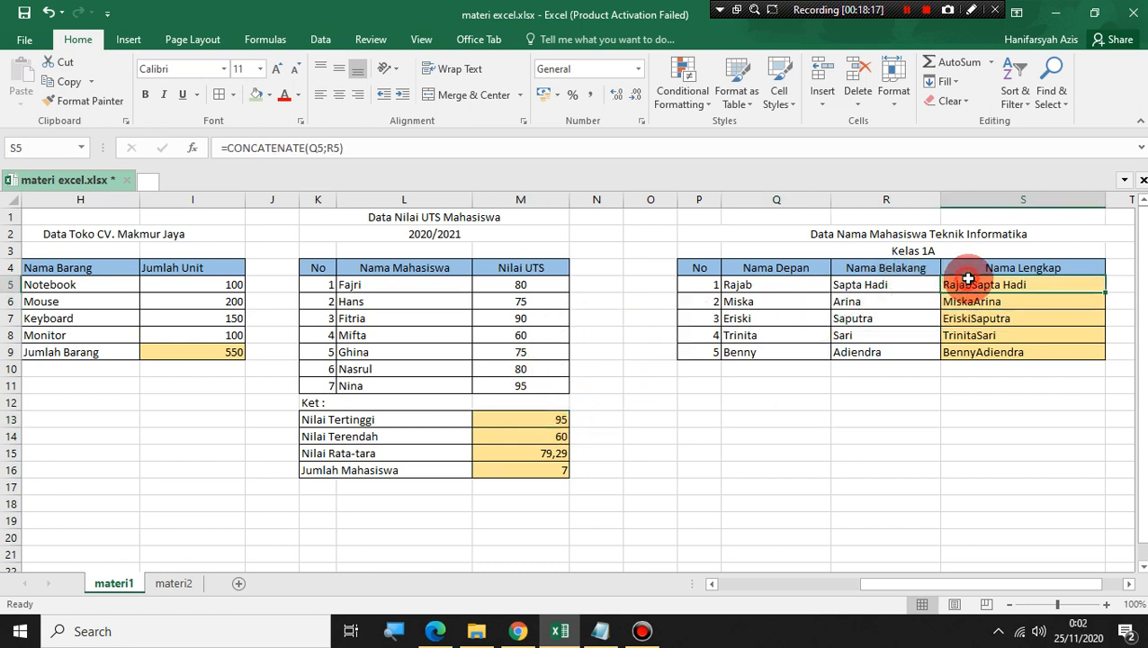
left_click_drag(969, 278, 988, 347)
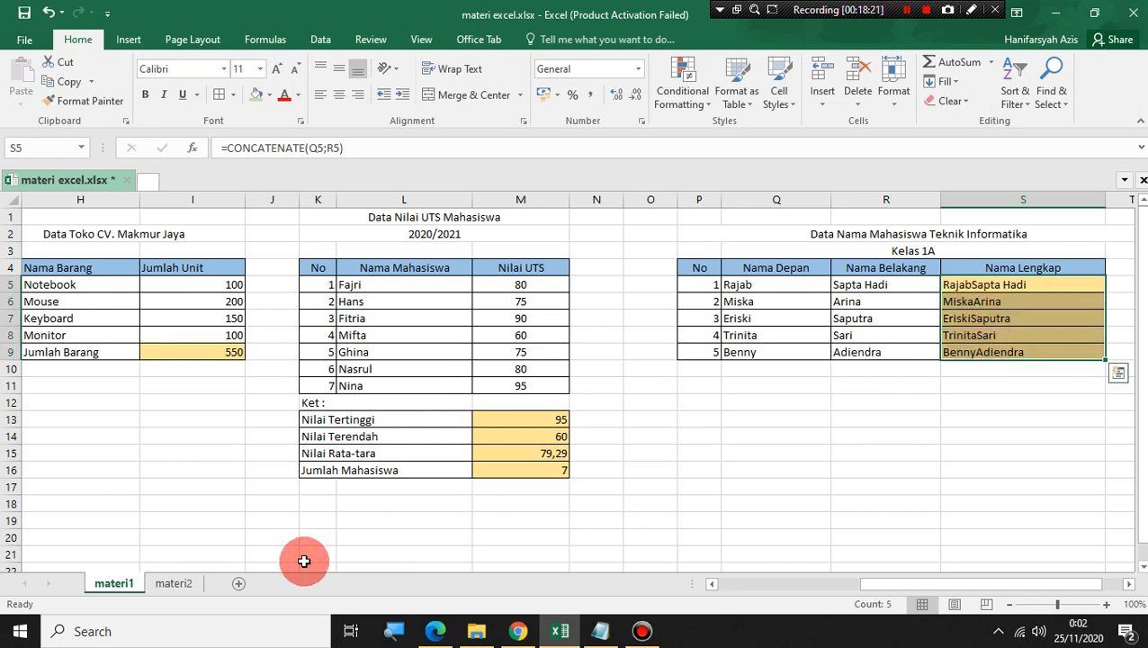
left_click(167, 583)
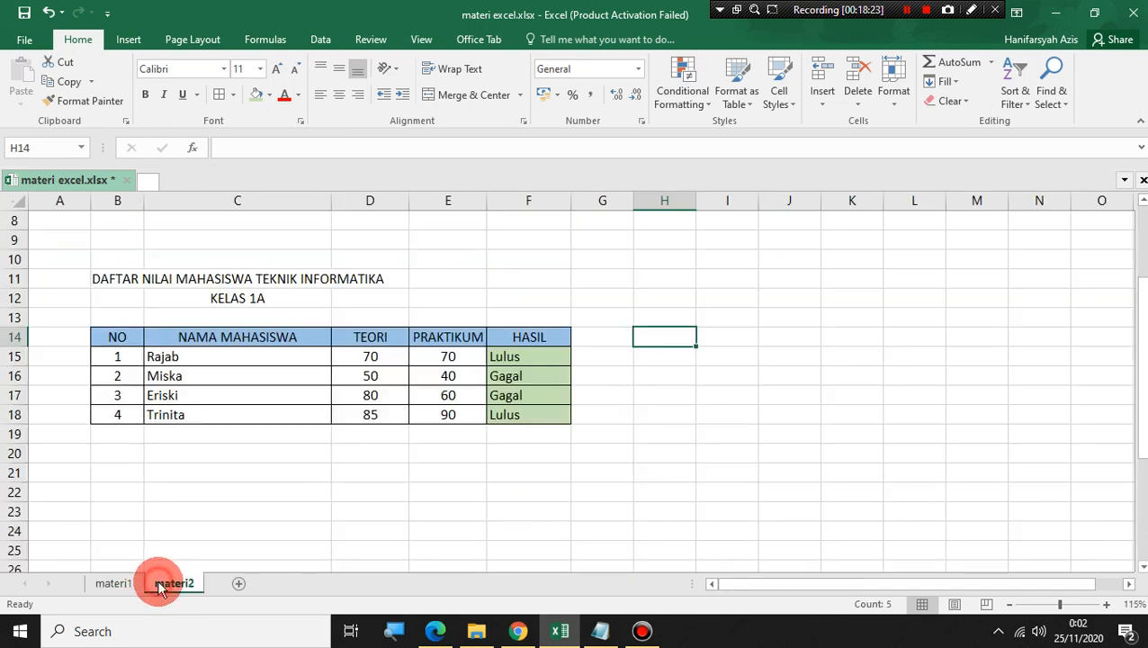
left_click(492, 441)
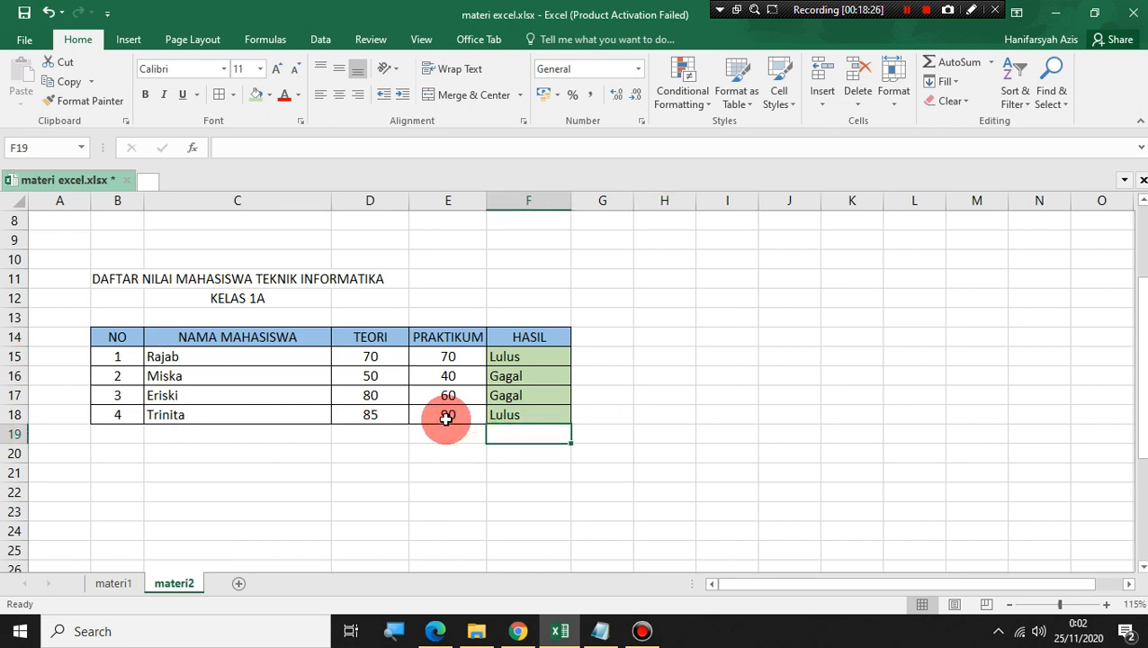